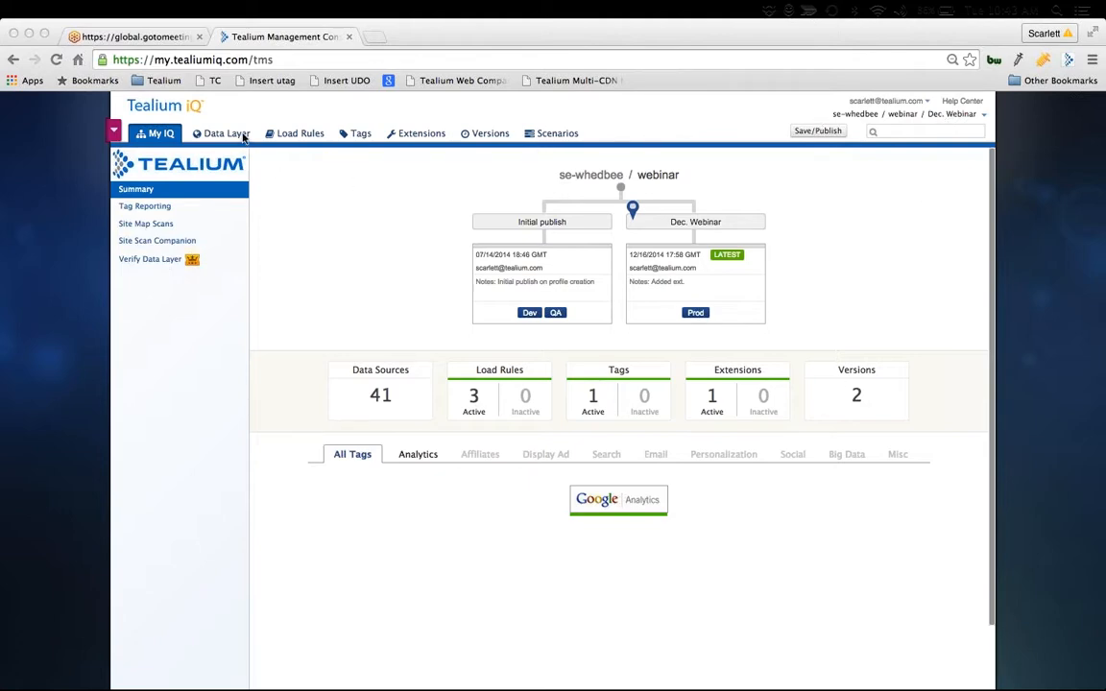
Step: Filter the data layer to querystring parameters, first-party cookies, JavaScript variables and meta data elements
{"action": "left_click", "coordinate": [243, 137]}
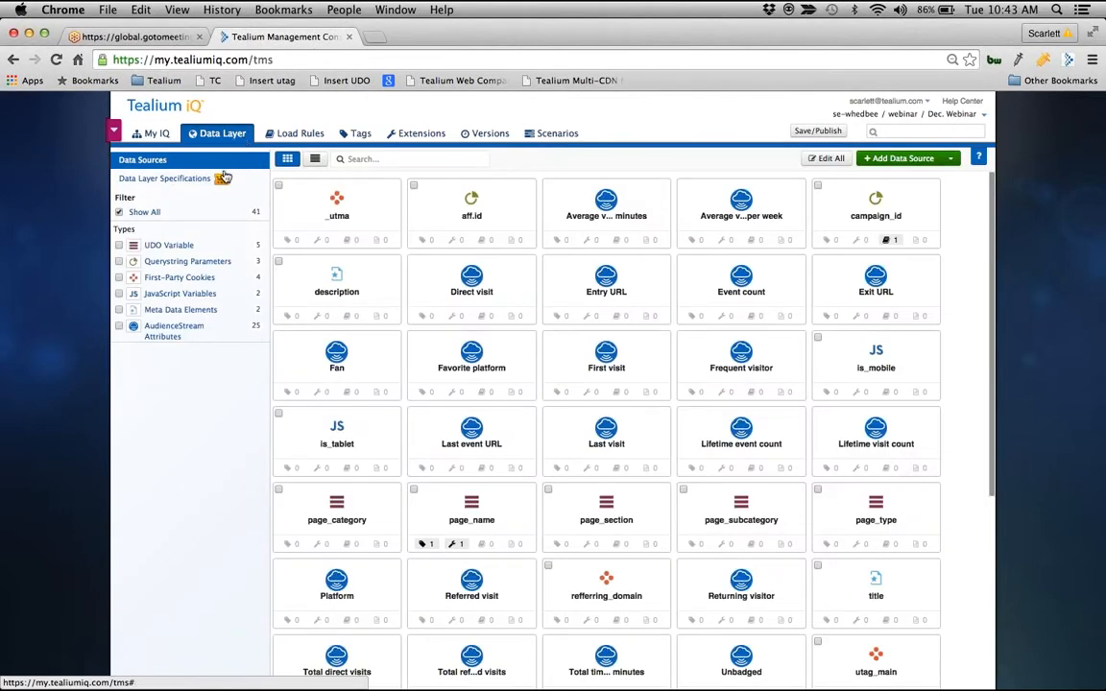
{"action": "left_click", "coordinate": [119, 261]}
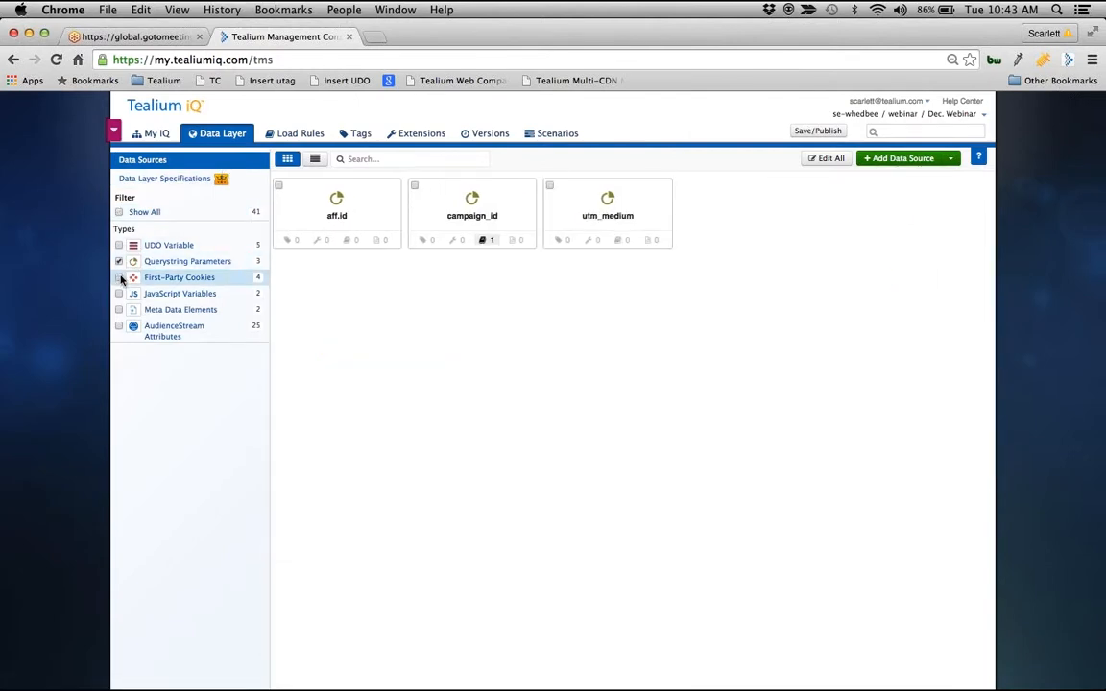
{"action": "left_click", "coordinate": [120, 277]}
{"action": "left_click", "coordinate": [119, 294]}
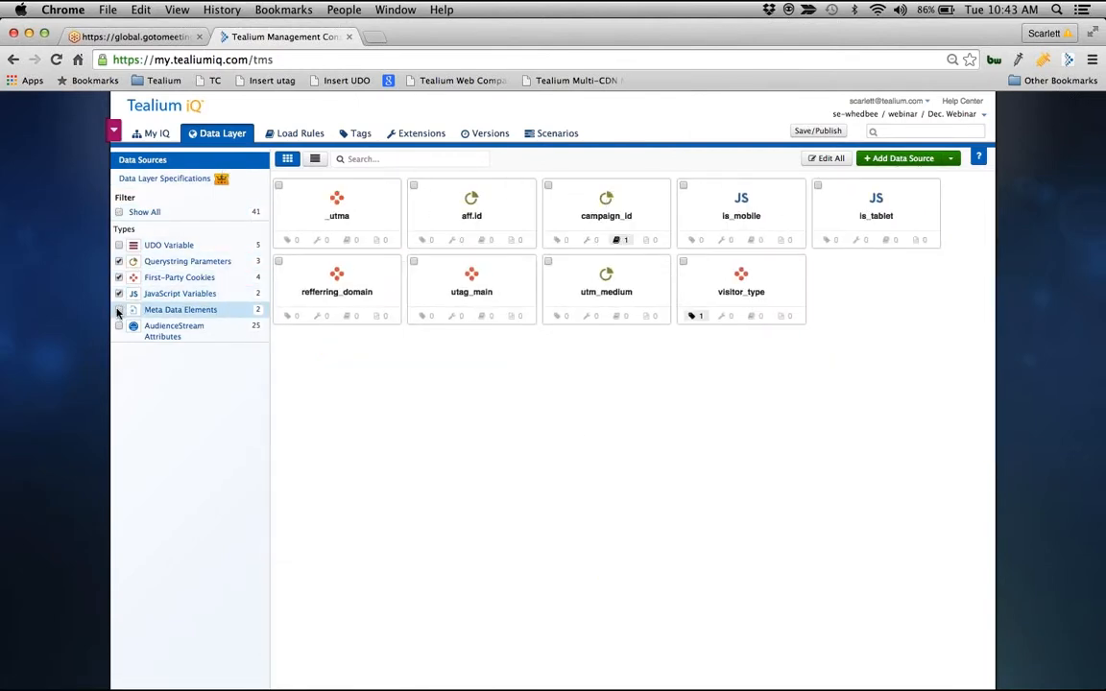
{"action": "left_click", "coordinate": [118, 310]}
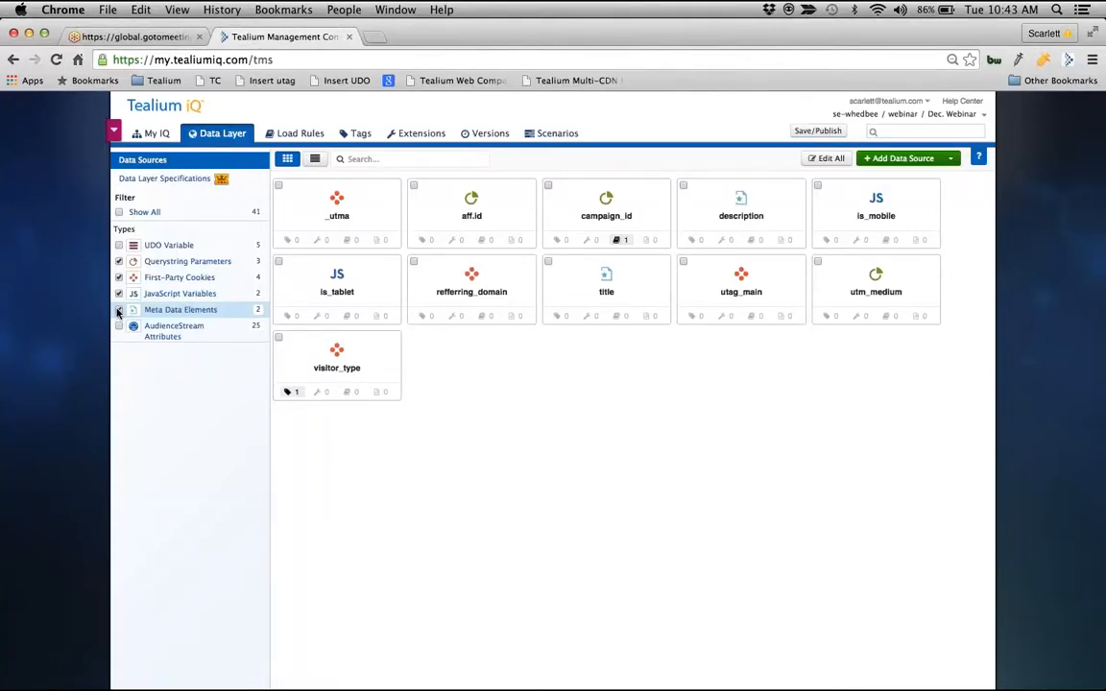
Step: Clear those type filters, view only the UDO variables, and return to the full data source list
{"action": "left_click", "coordinate": [118, 310]}
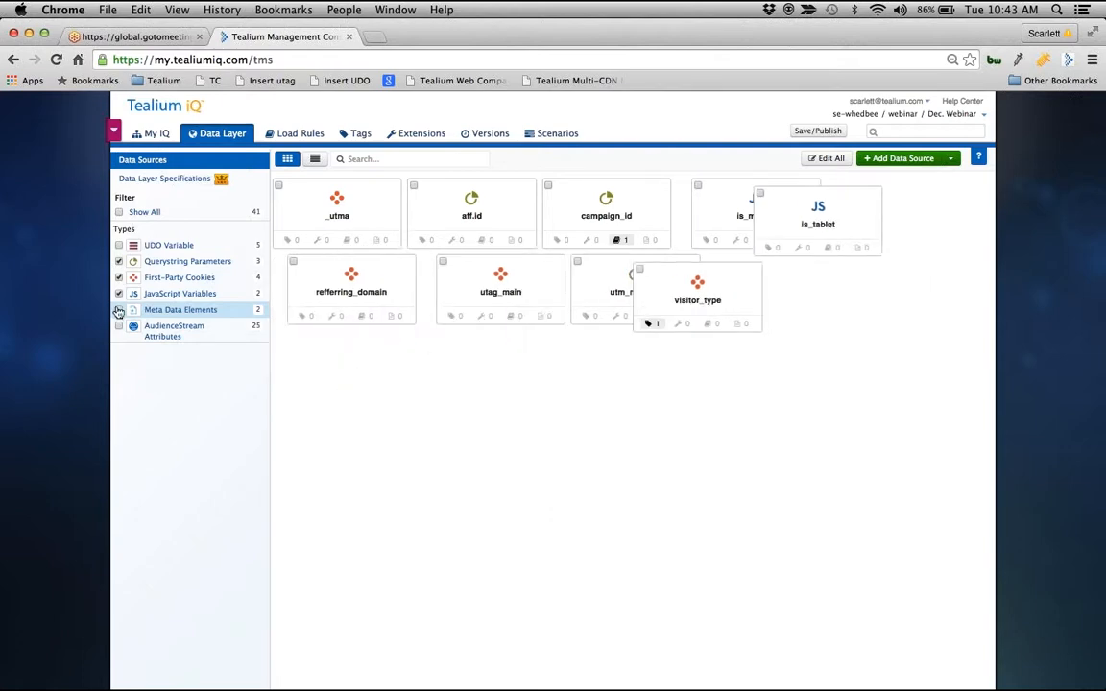
{"action": "left_click", "coordinate": [119, 294]}
{"action": "left_click", "coordinate": [119, 277]}
{"action": "left_click", "coordinate": [119, 261]}
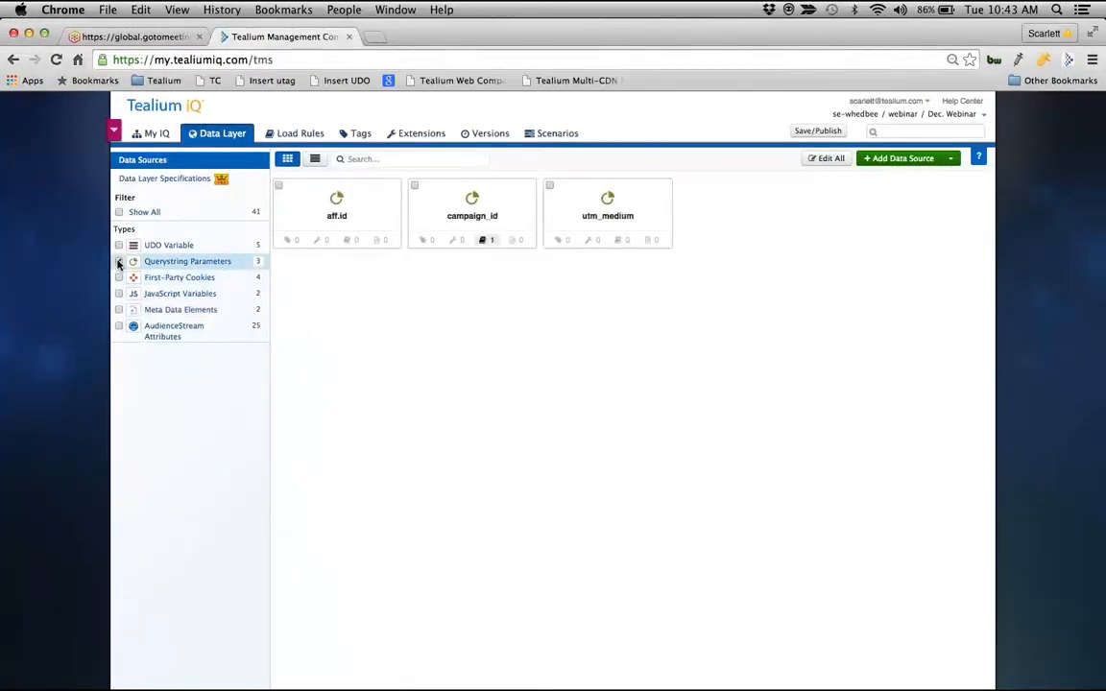
{"action": "left_click", "coordinate": [119, 246]}
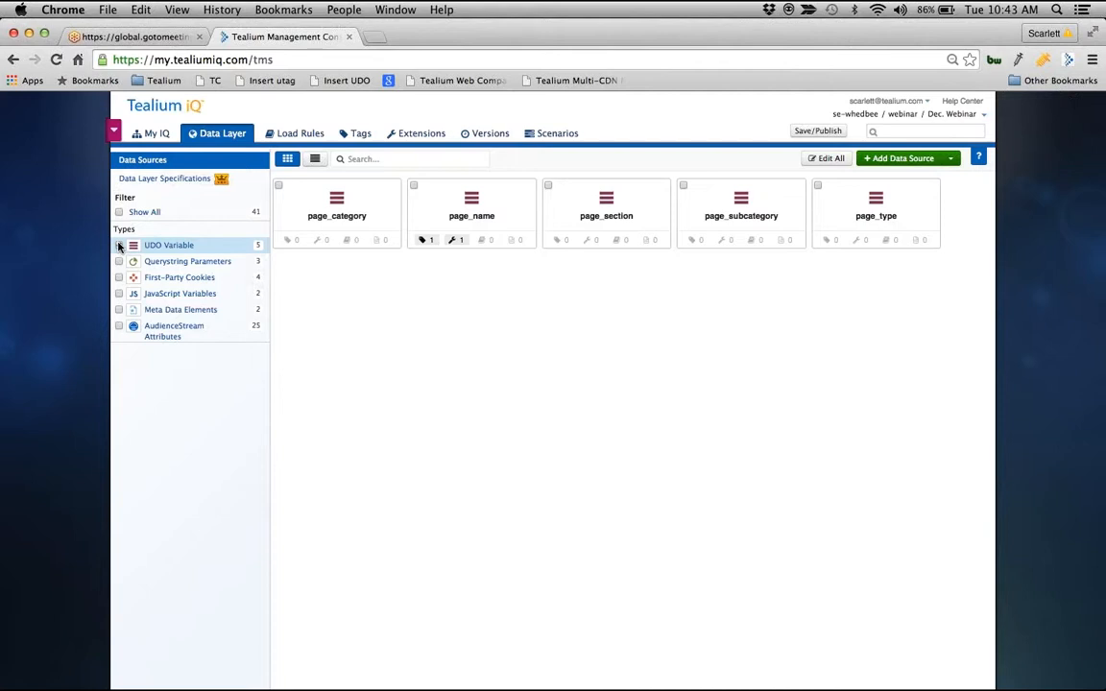
{"action": "left_click", "coordinate": [119, 246]}
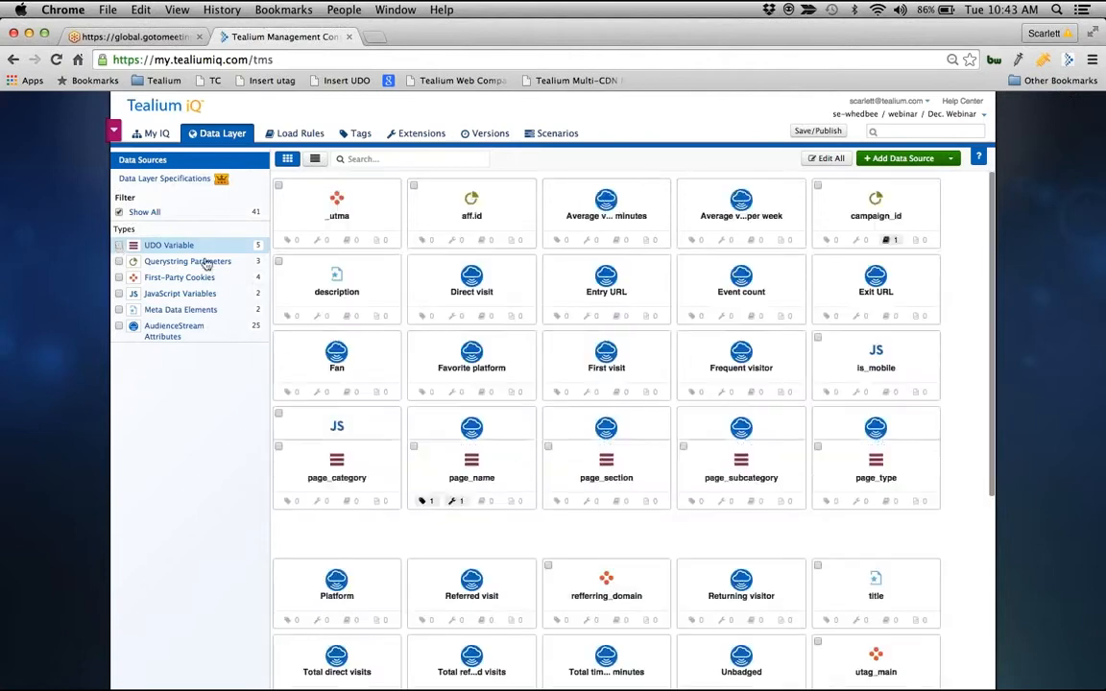
Step: Import the Wordpress provider bundle of common data sources into the data layer
{"action": "left_click", "coordinate": [956, 159]}
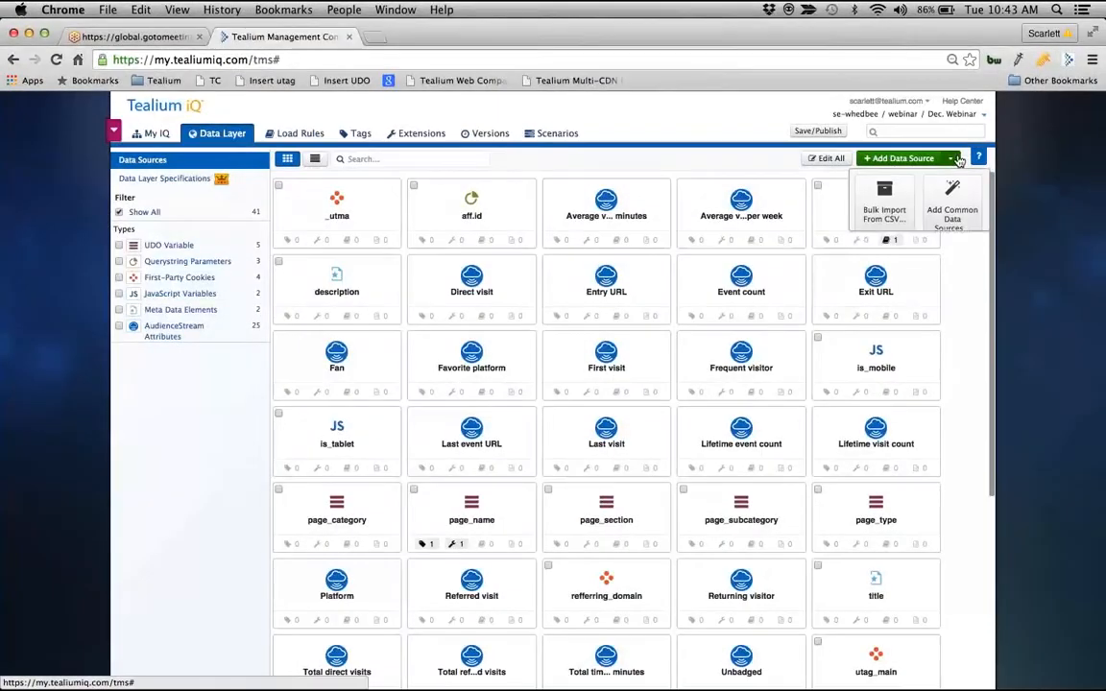
{"action": "left_click", "coordinate": [947, 199]}
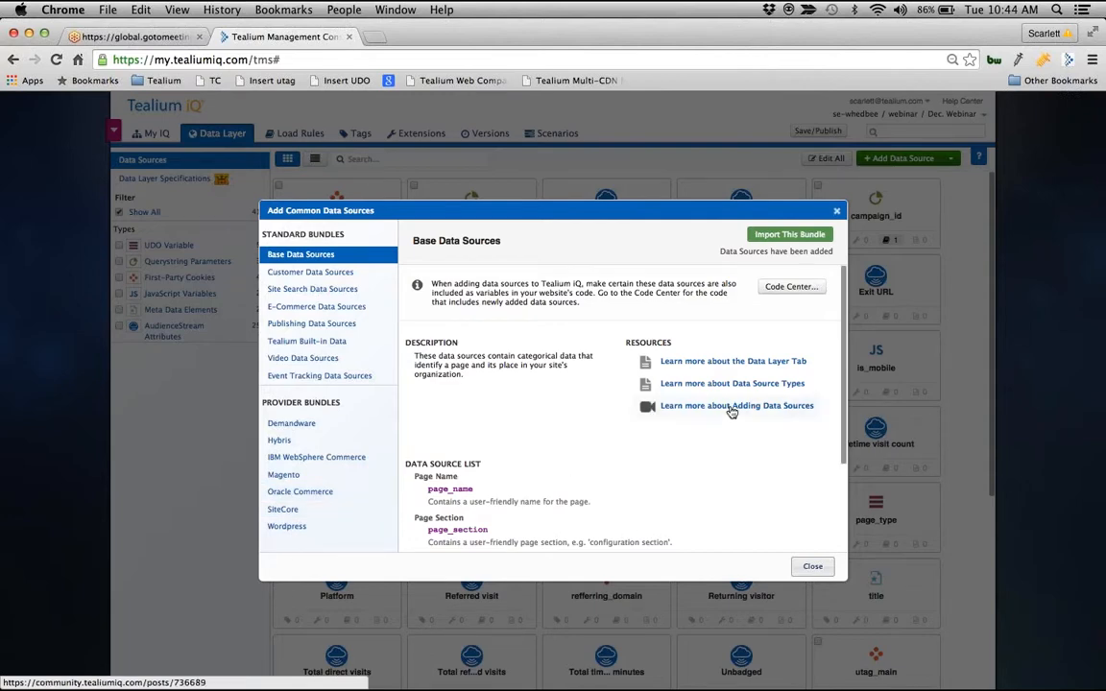
{"action": "left_click", "coordinate": [288, 525]}
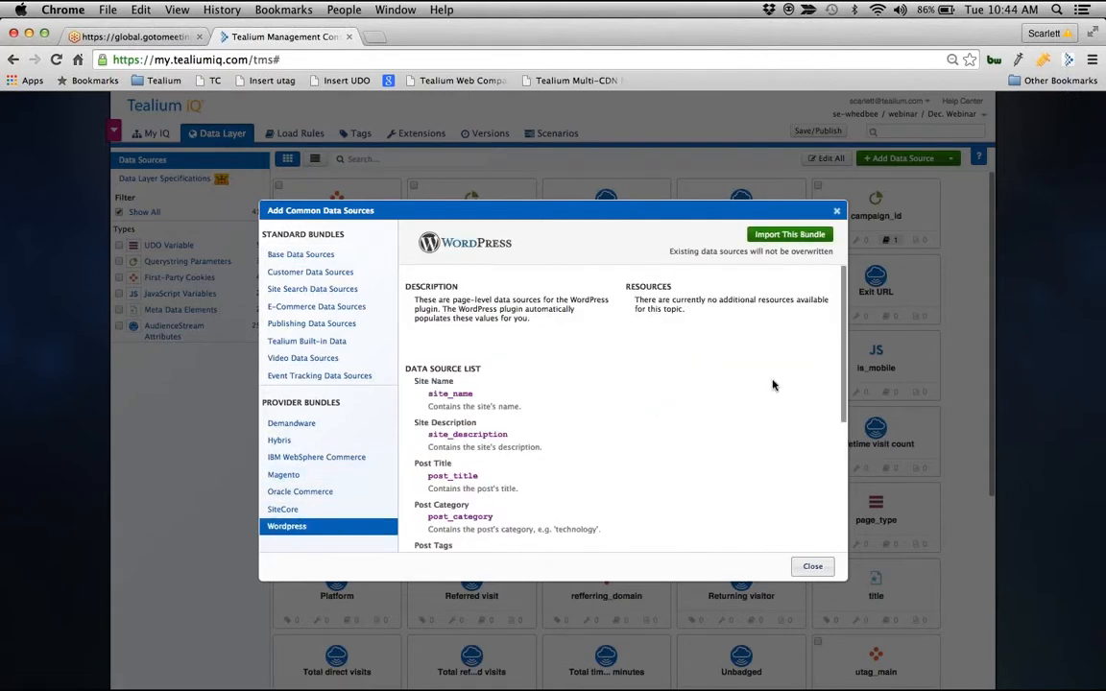
{"action": "scroll", "coordinate": [768, 364], "scroll_direction": "down", "scroll_amount": 5}
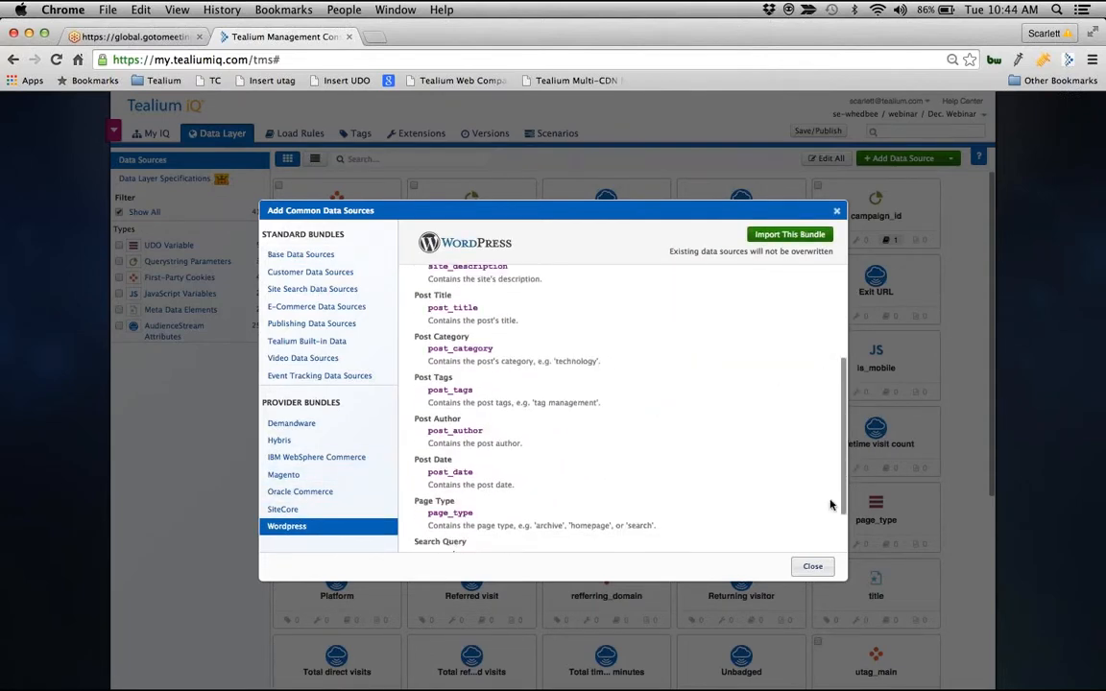
{"action": "scroll", "coordinate": [831, 504], "scroll_direction": "down", "scroll_amount": 2}
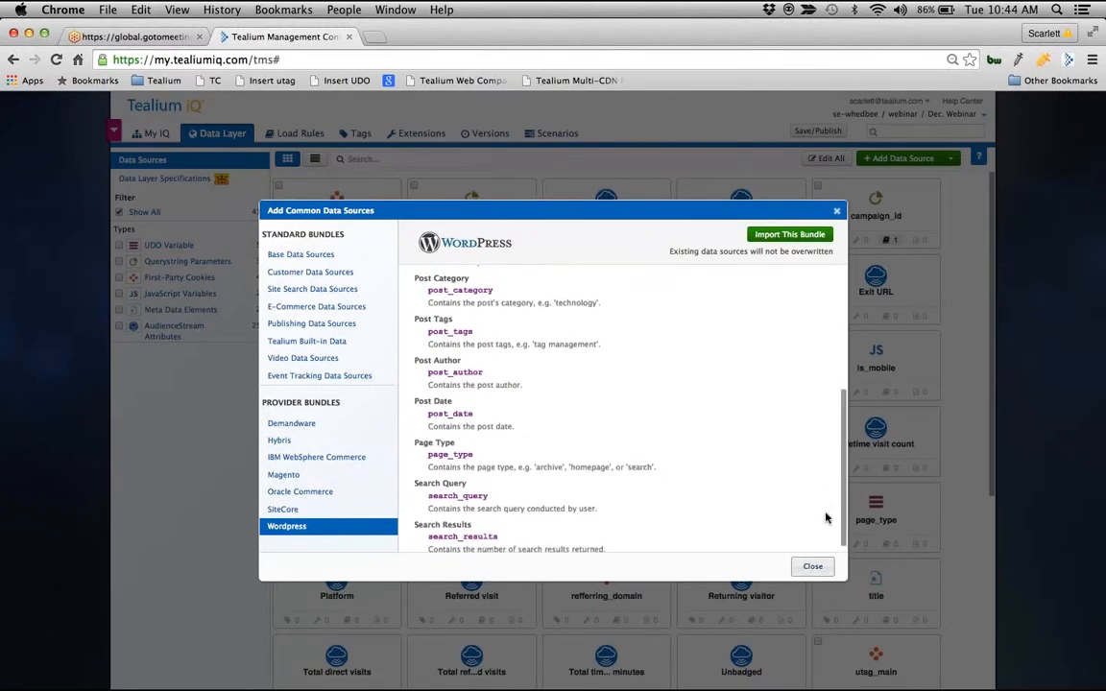
{"action": "left_click", "coordinate": [757, 247]}
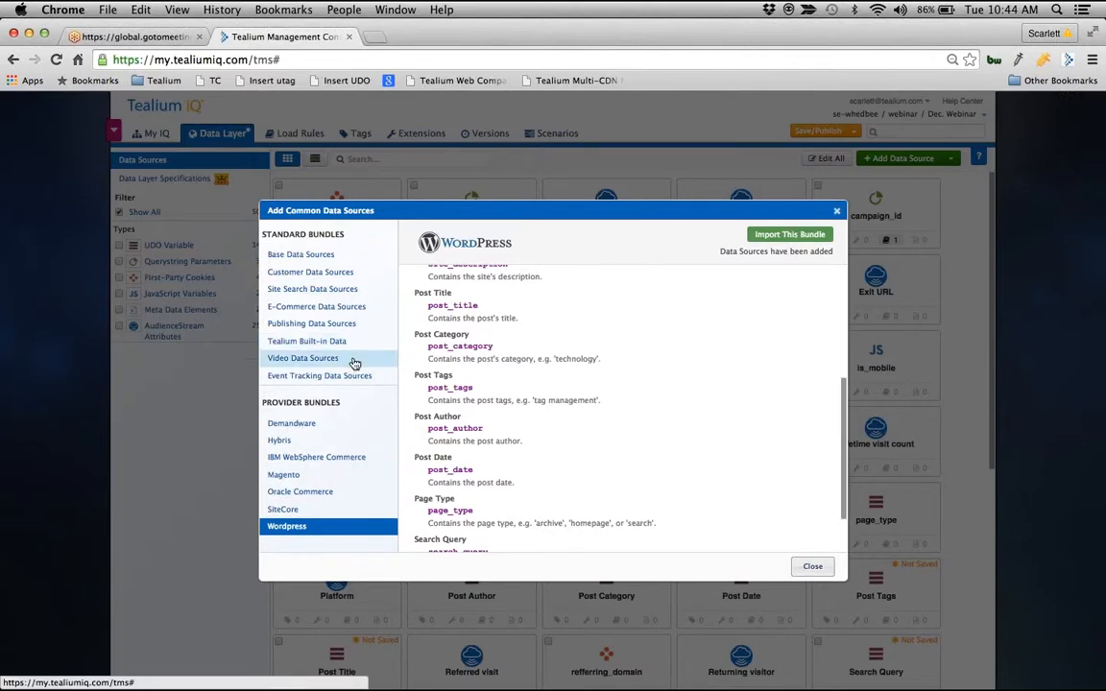
Step: Review the Base and Customer data source bundles, and import the E-Commerce Data Sources bundle
{"action": "left_click", "coordinate": [330, 257]}
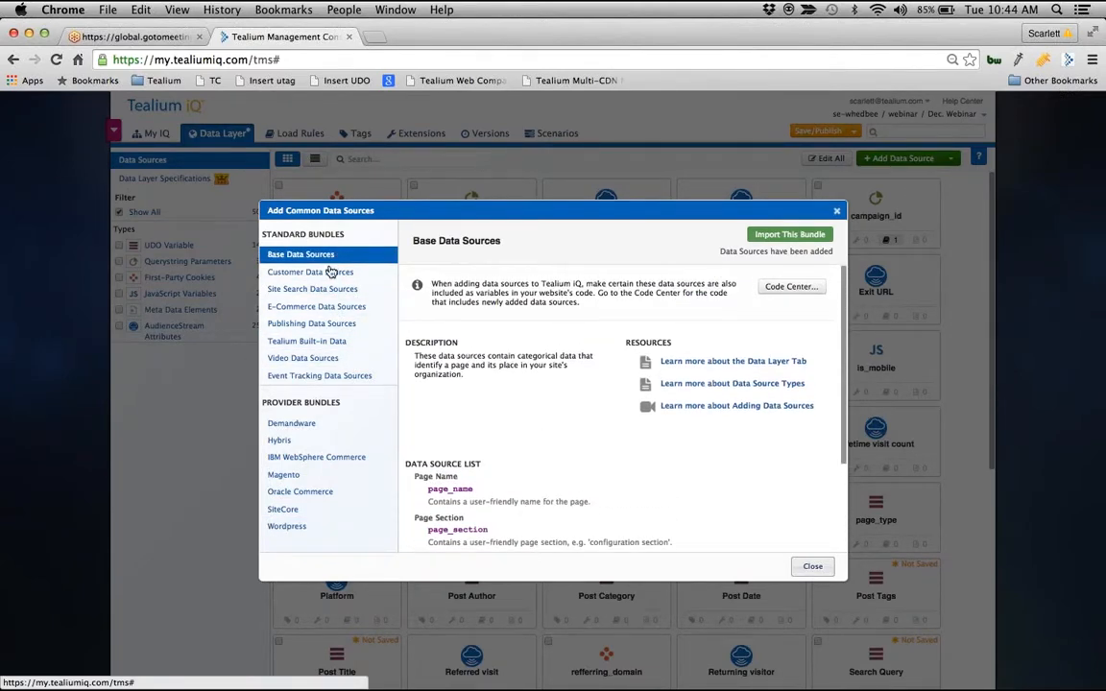
{"action": "left_click", "coordinate": [330, 274]}
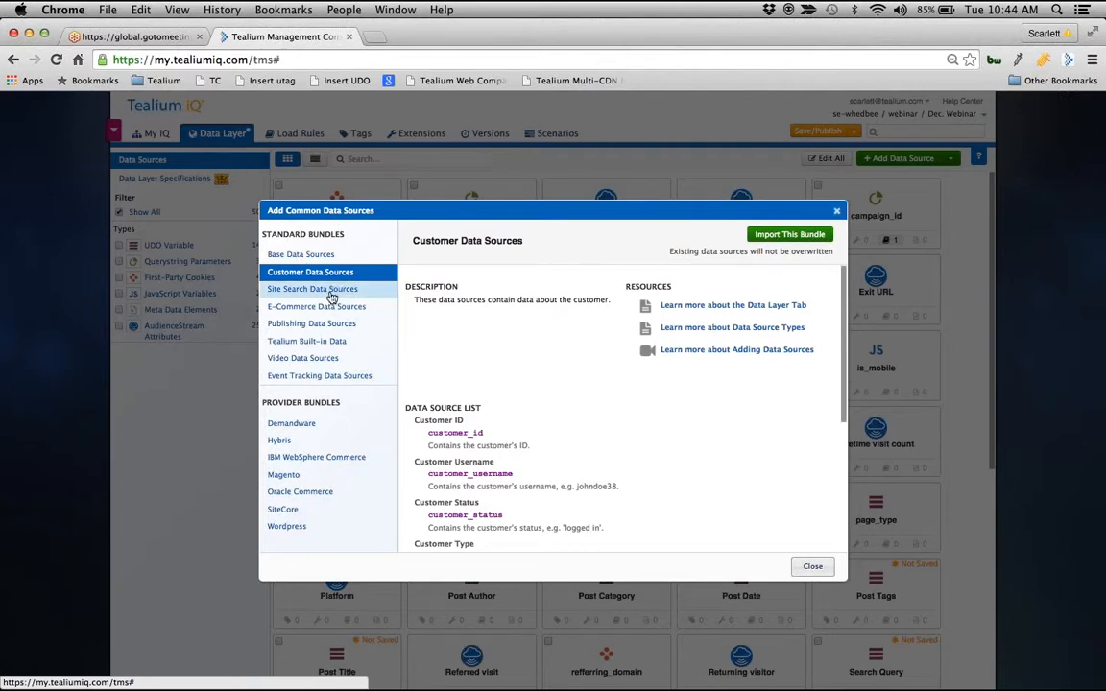
{"action": "left_click", "coordinate": [329, 305]}
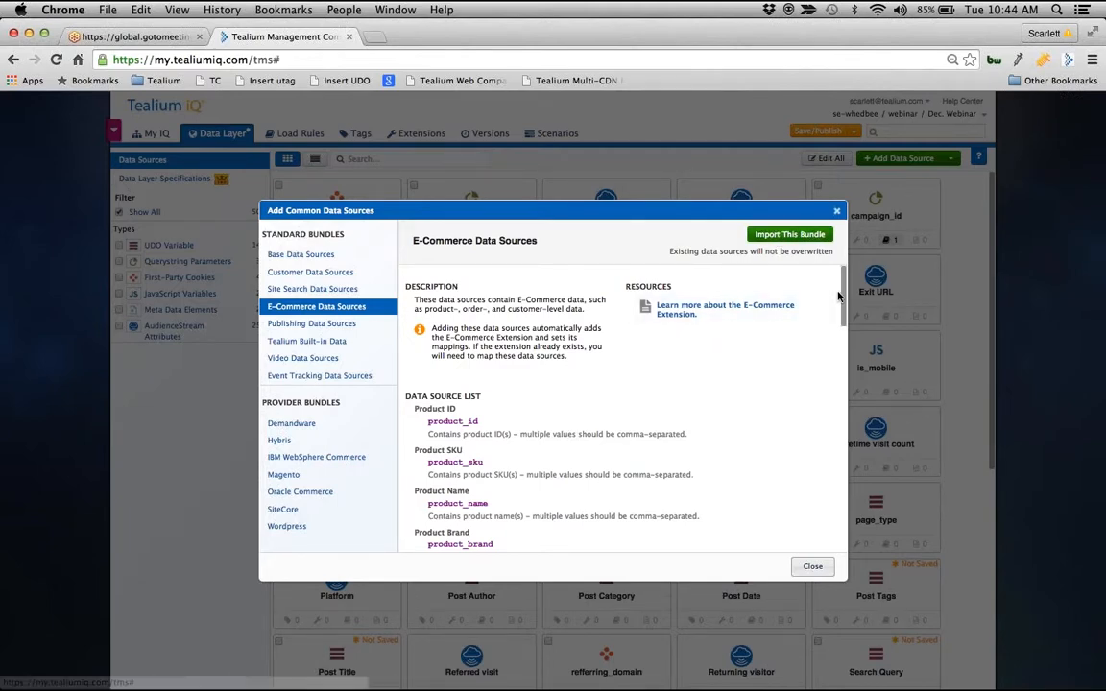
{"action": "left_click_drag", "start_coordinate": [836, 296], "coordinate": [796, 497]}
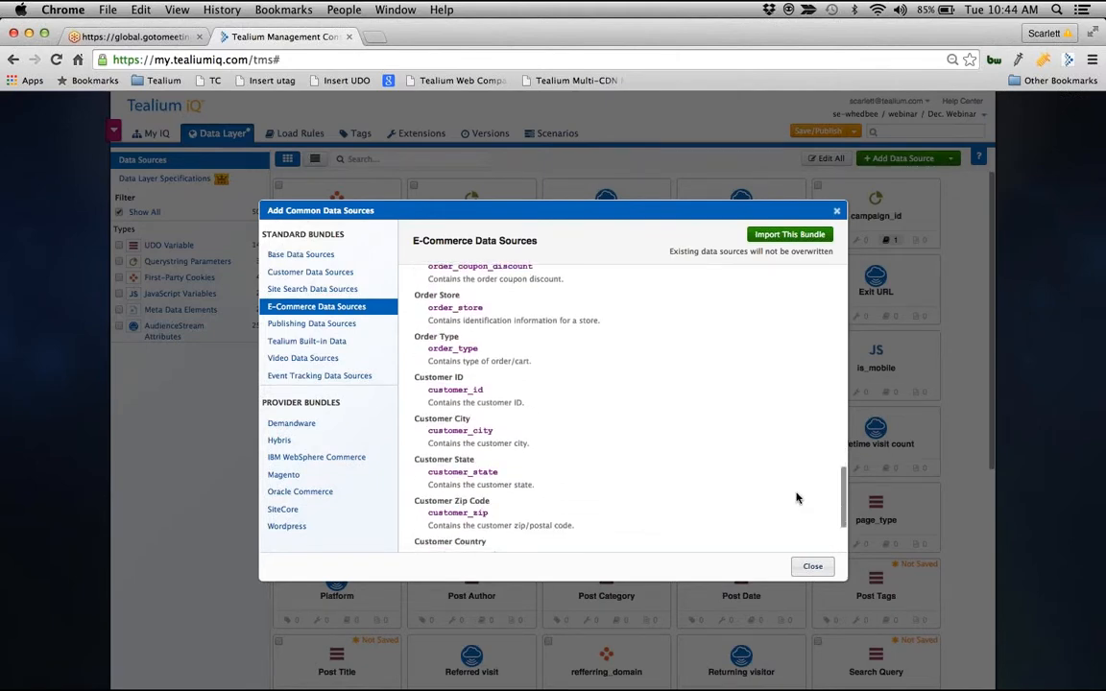
{"action": "left_click", "coordinate": [809, 237]}
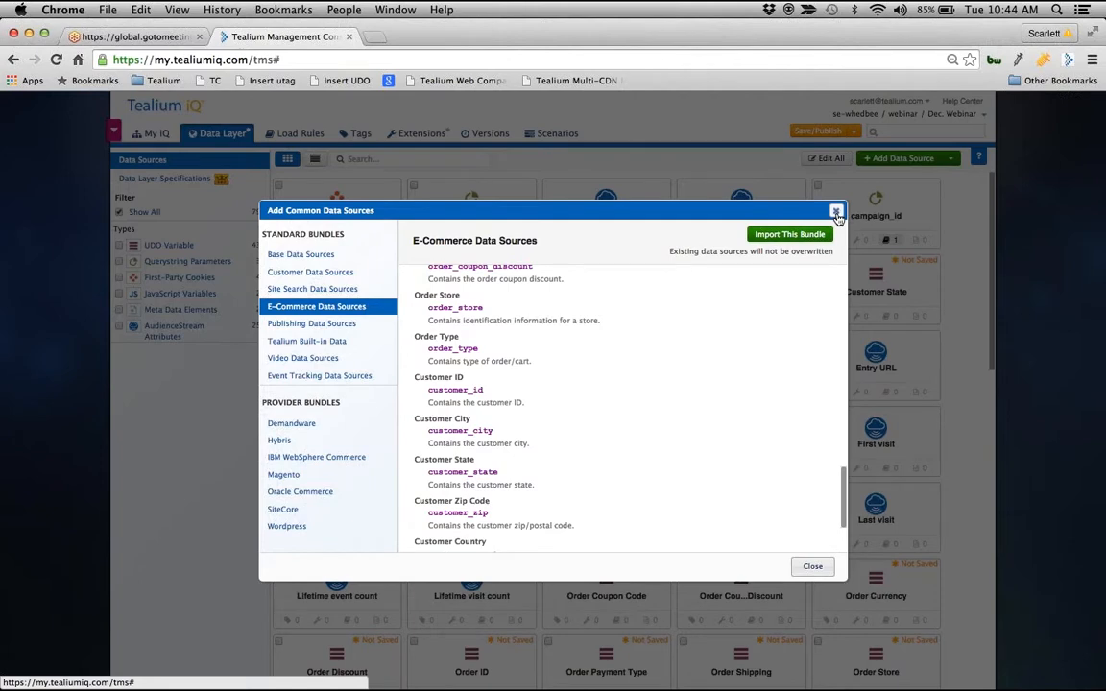
{"action": "left_click", "coordinate": [834, 212]}
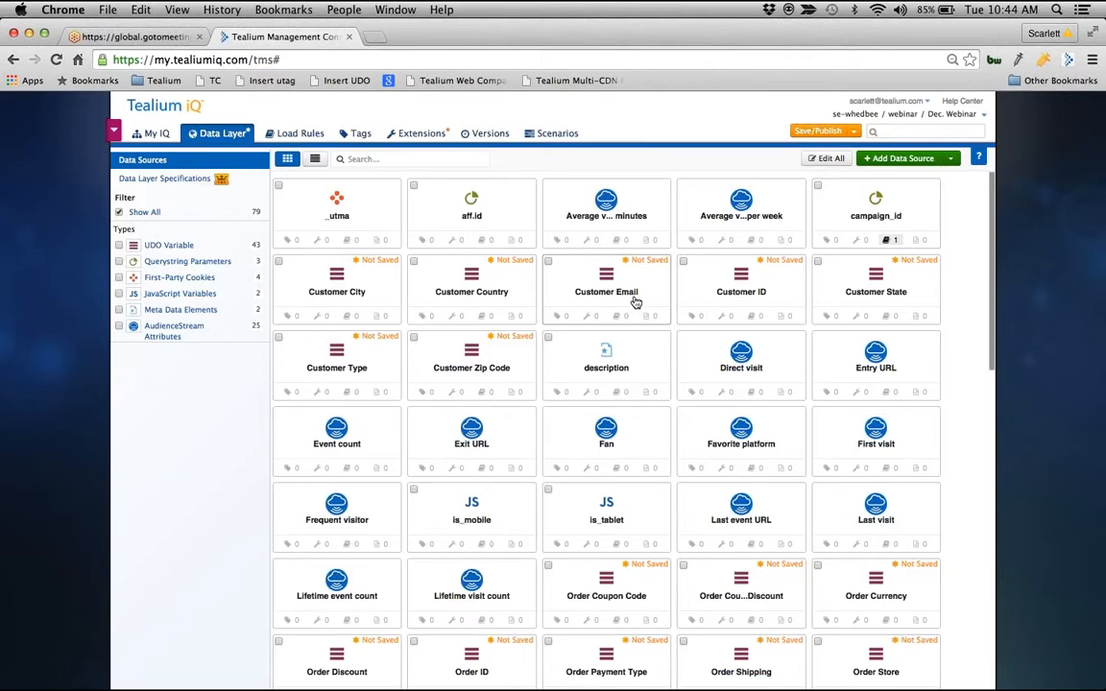
Step: Examine the vendor tags offered in the Tag Marketplace by category, from Analytics through Big Data
{"action": "left_click", "coordinate": [360, 135]}
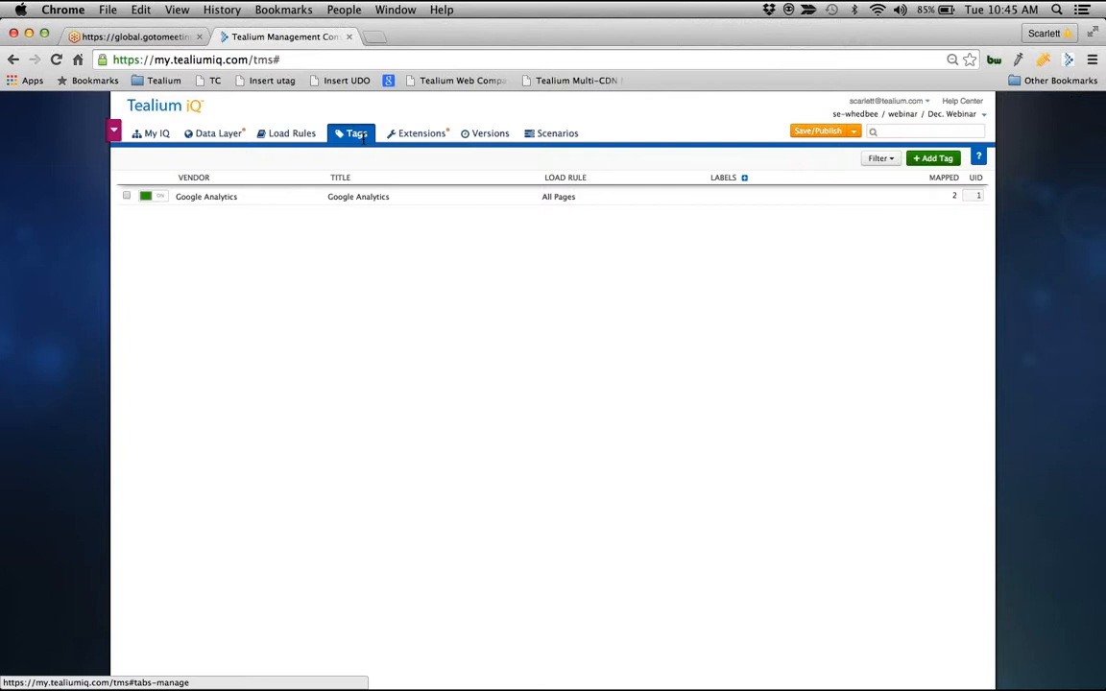
{"action": "left_click", "coordinate": [921, 160]}
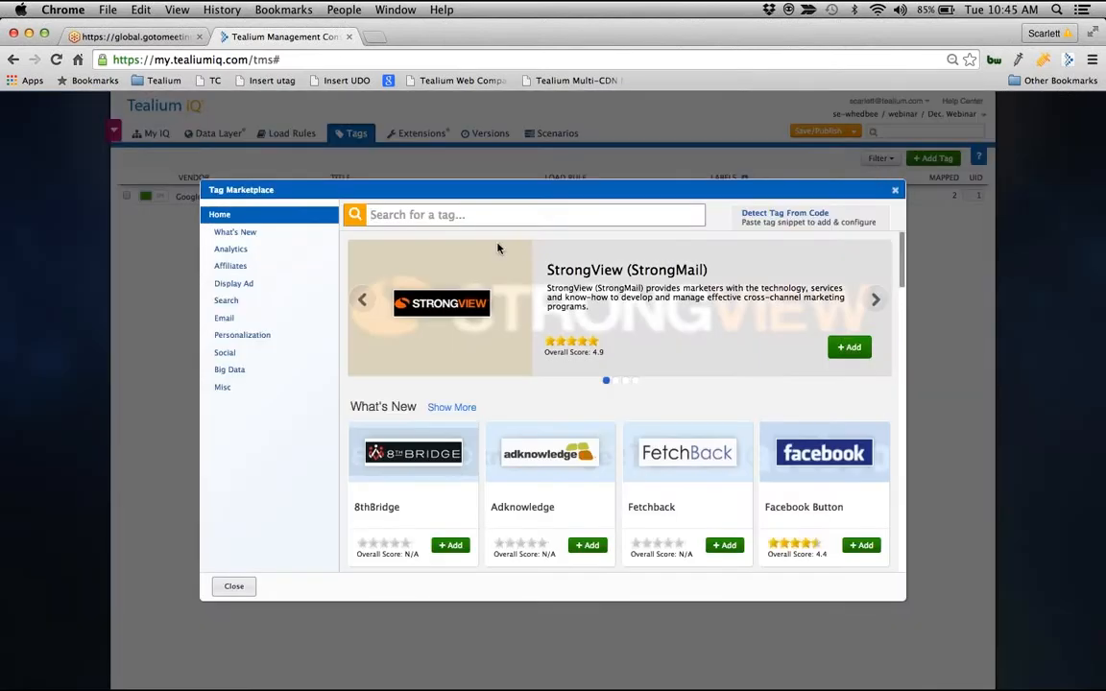
{"action": "left_click", "coordinate": [247, 251]}
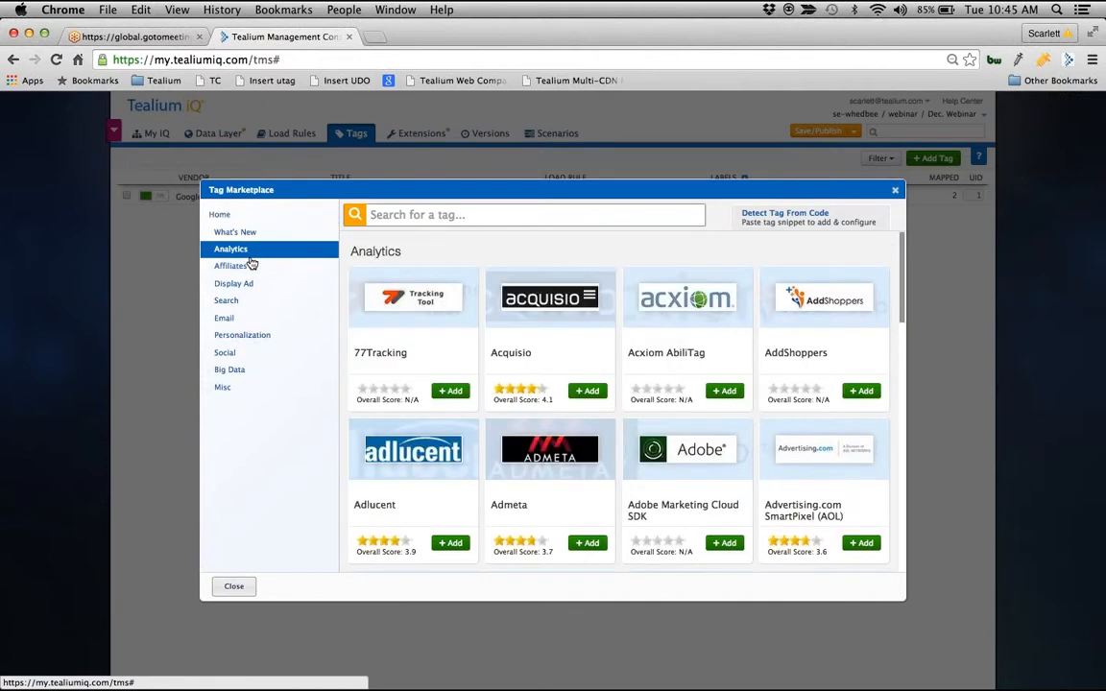
{"action": "left_click", "coordinate": [242, 272]}
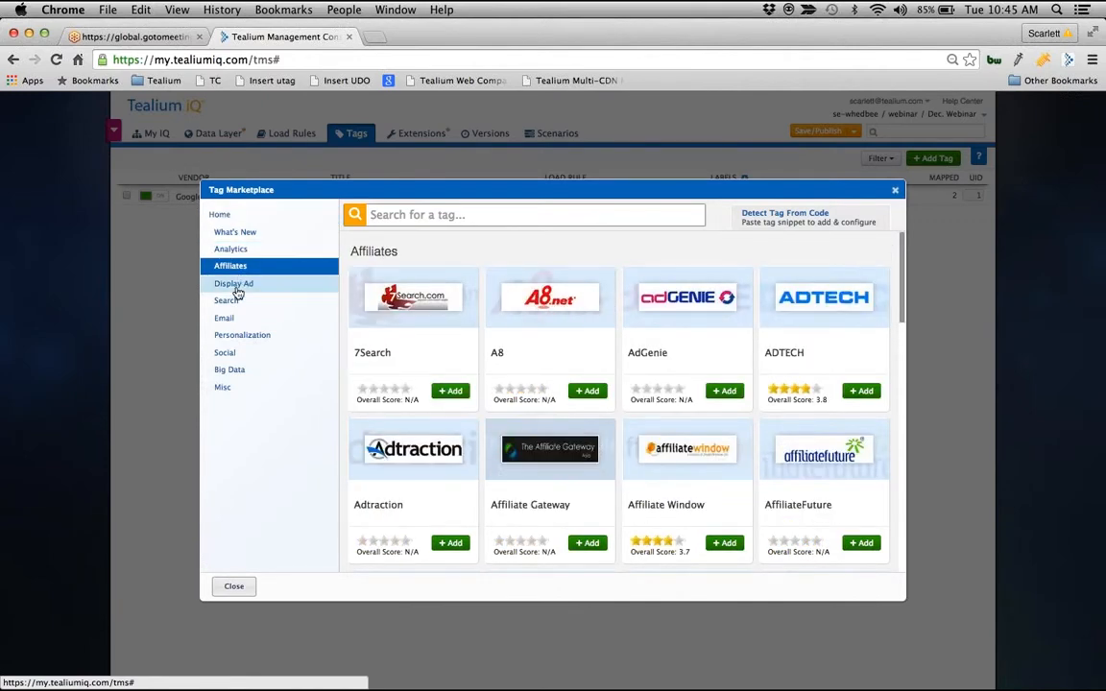
{"action": "left_click", "coordinate": [236, 286]}
{"action": "left_click", "coordinate": [235, 301]}
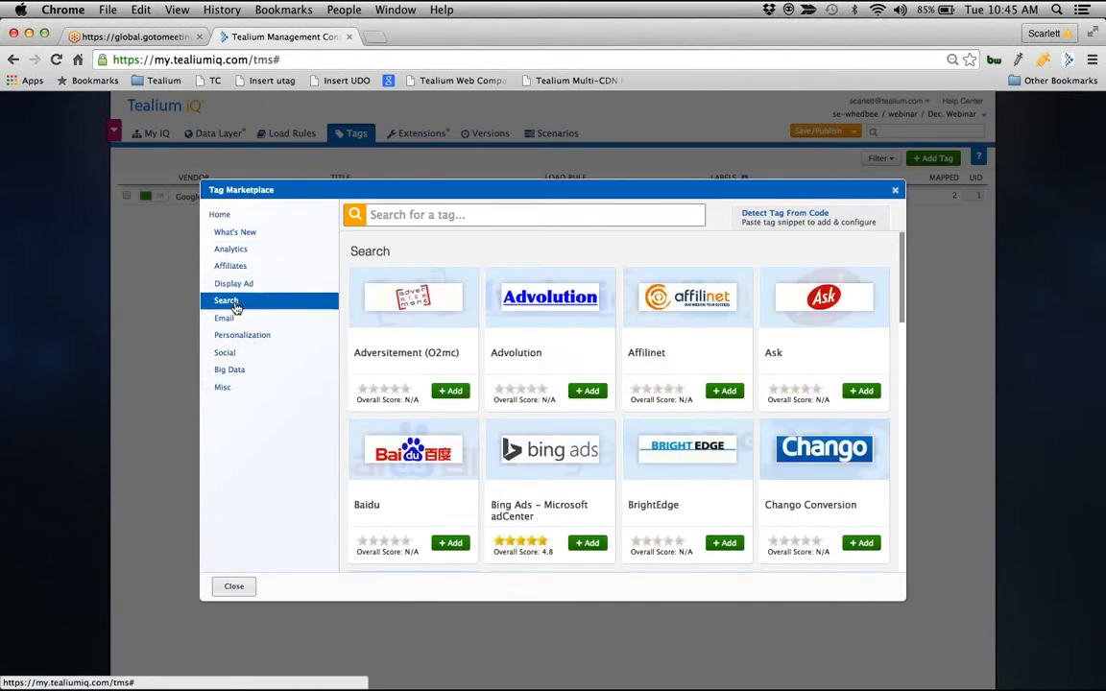
{"action": "left_click", "coordinate": [226, 319]}
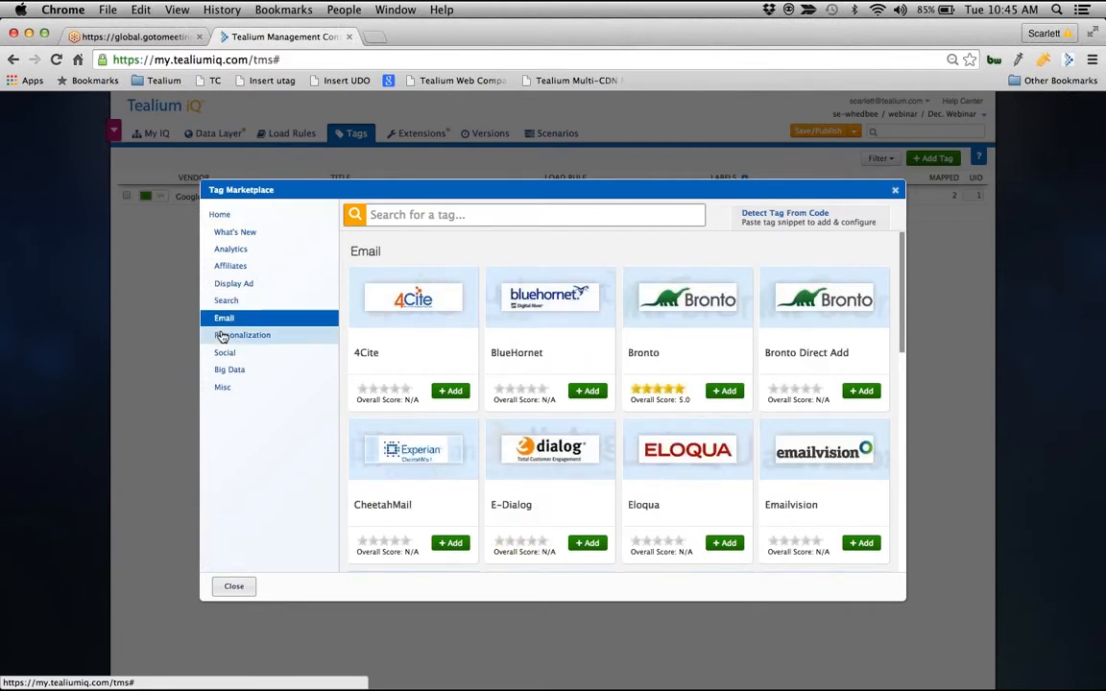
{"action": "left_click", "coordinate": [221, 336]}
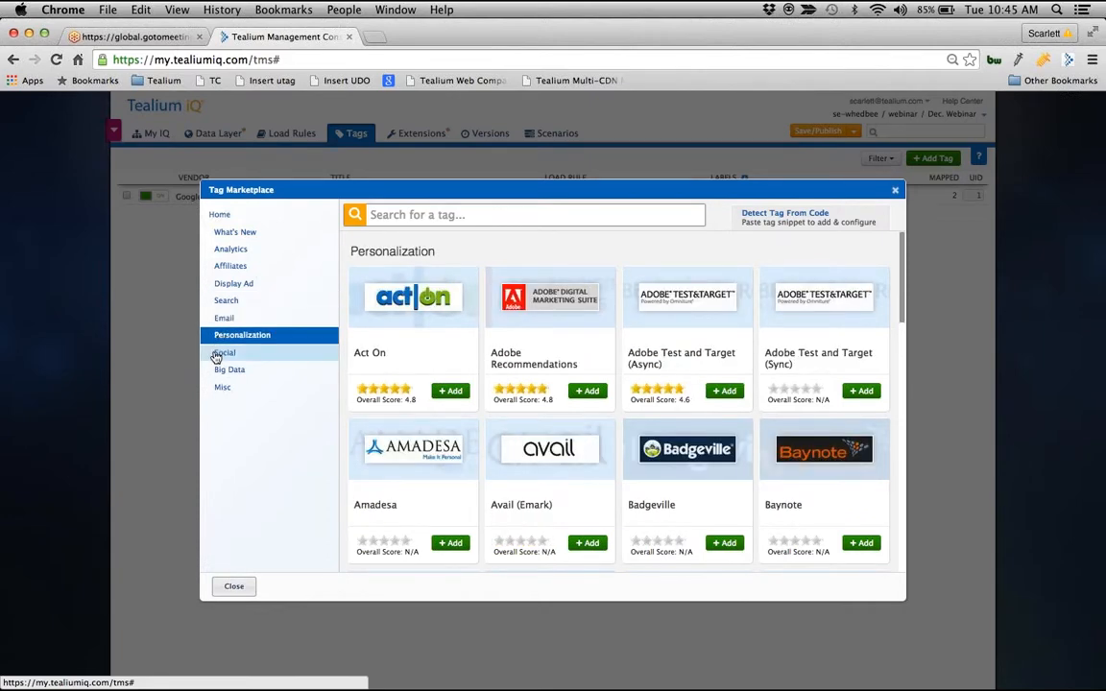
{"action": "left_click", "coordinate": [218, 355]}
{"action": "left_click", "coordinate": [219, 371]}
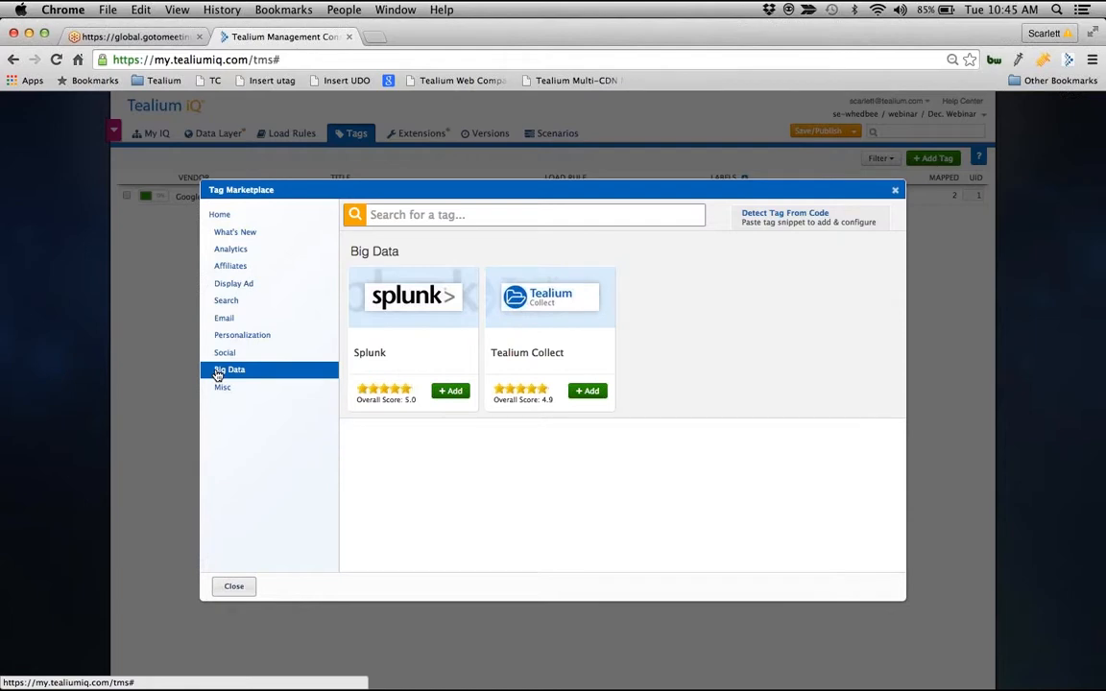
{"action": "left_click", "coordinate": [245, 251]}
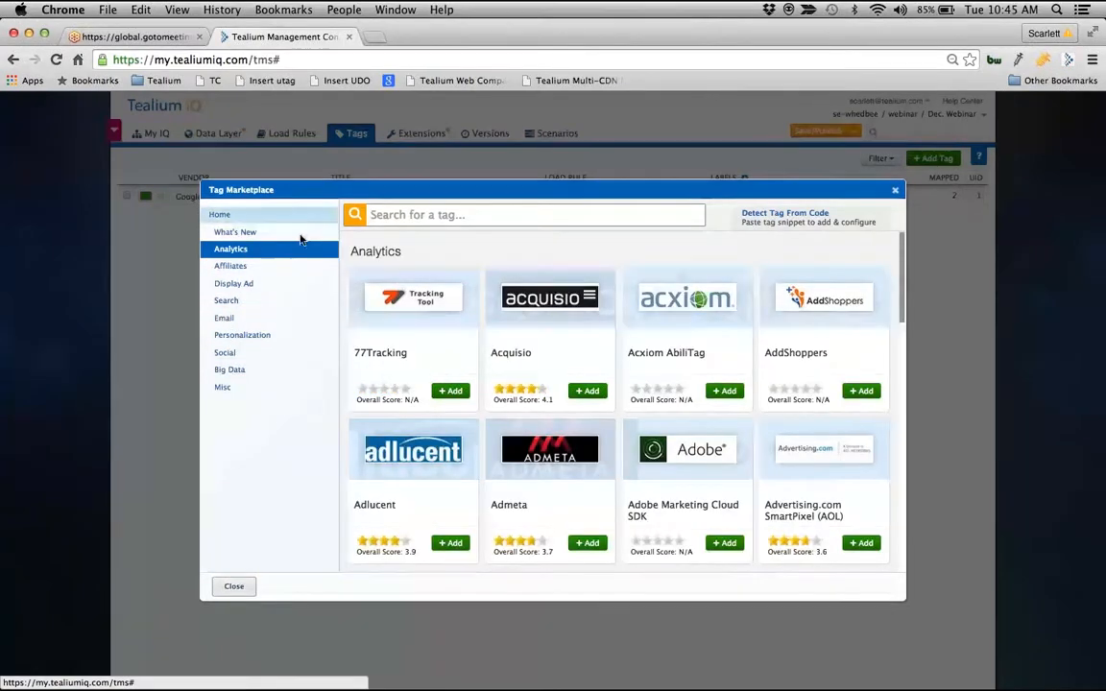
Step: Search the Tag Marketplace for "Exact" and add the Salesforce Marketing Cloud (ExactTarget) tag
{"action": "left_click", "coordinate": [383, 209]}
{"action": "type", "text": "Ex"}
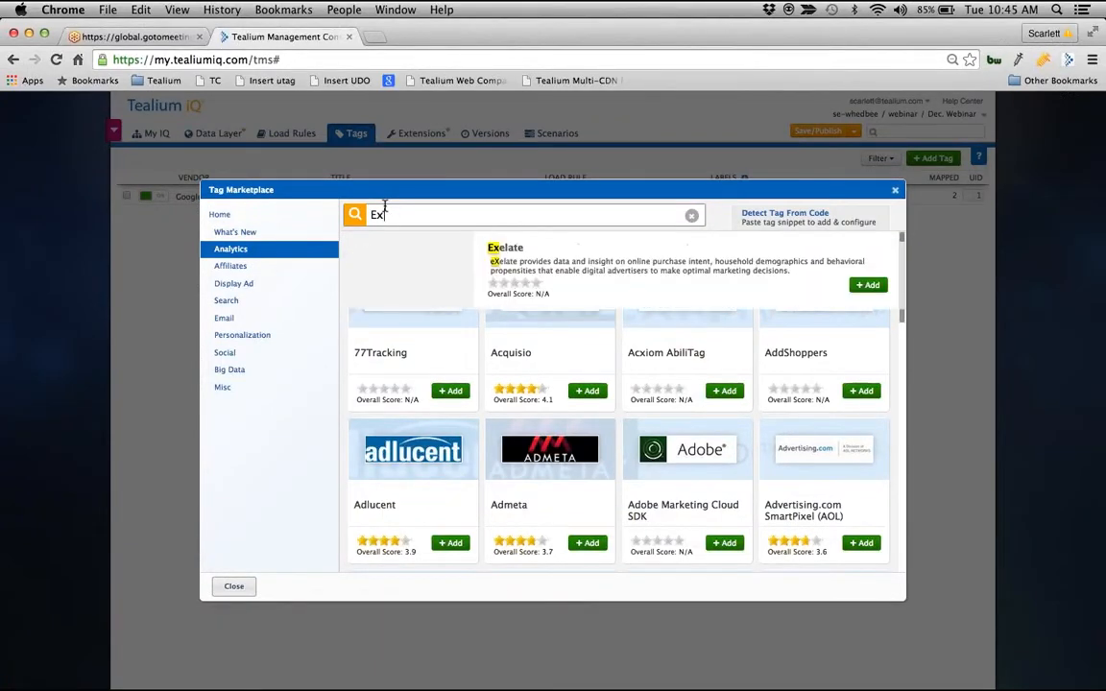
{"action": "type", "text": "act"}
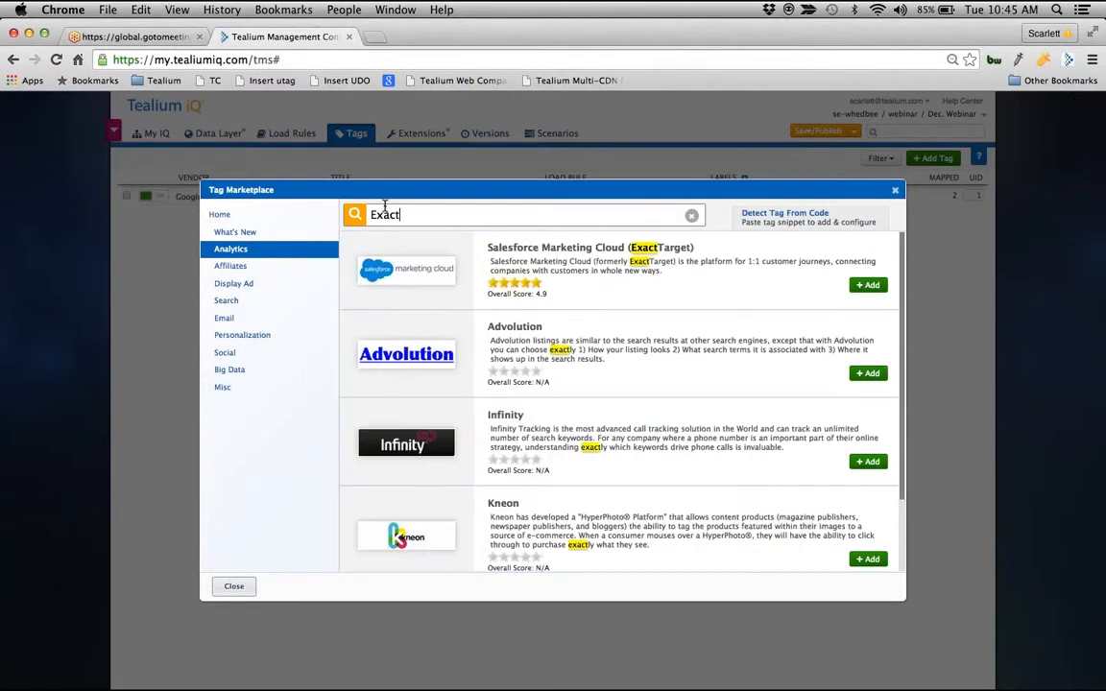
{"action": "left_click", "coordinate": [867, 285]}
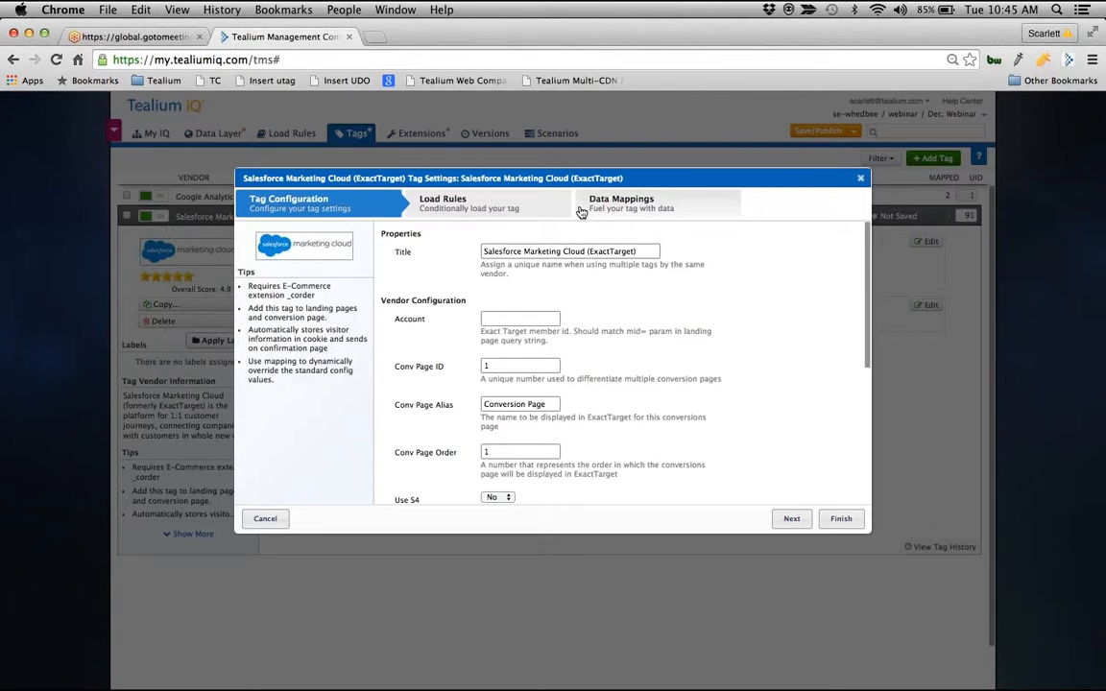
Step: Set the ExactTarget tag's account to Tealium and assign it the 20% Off Coupon Email Campaign load rule
{"action": "left_click", "coordinate": [517, 318]}
{"action": "type", "text": "Tealium"}
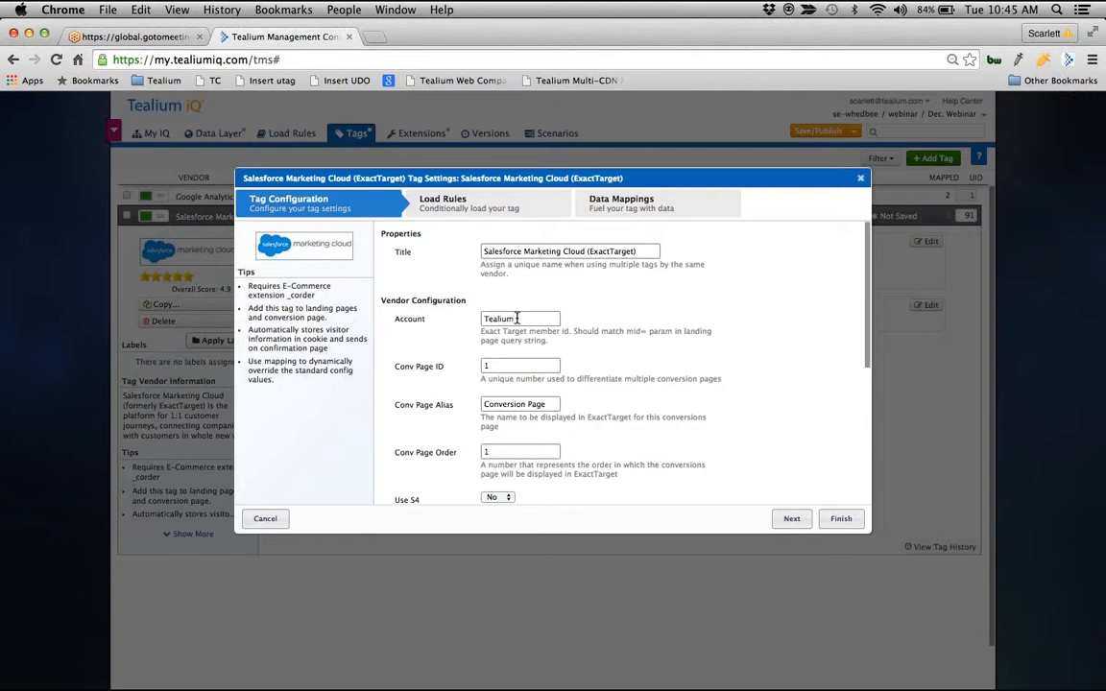
{"action": "left_click", "coordinate": [494, 215]}
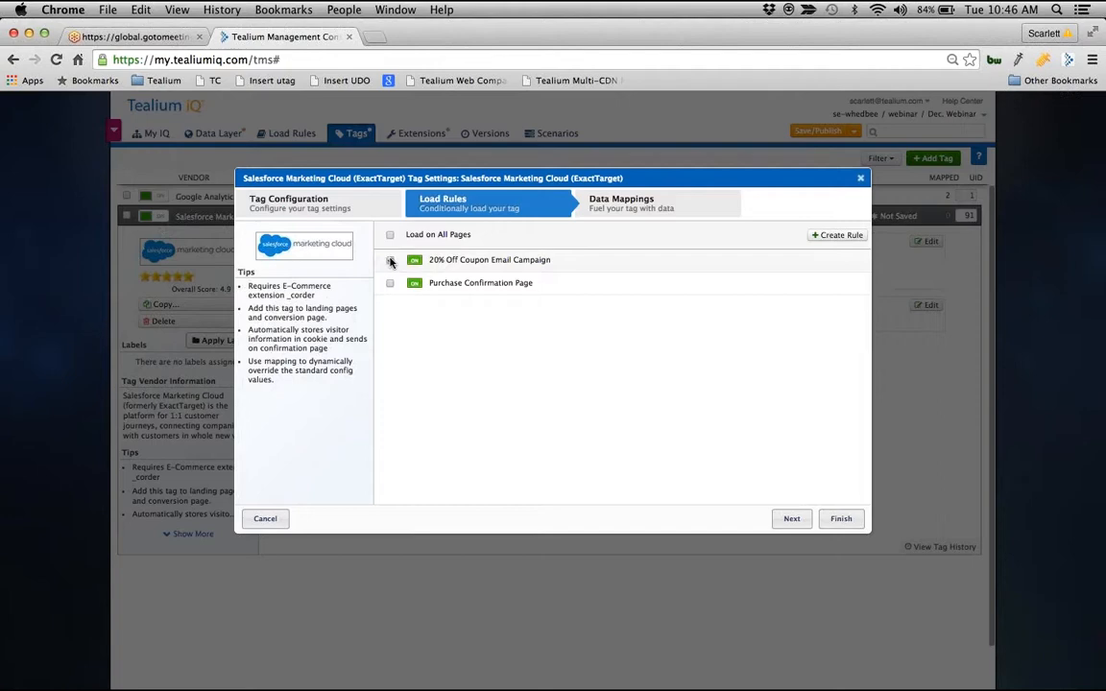
{"action": "left_click", "coordinate": [390, 261]}
{"action": "left_click", "coordinate": [621, 215]}
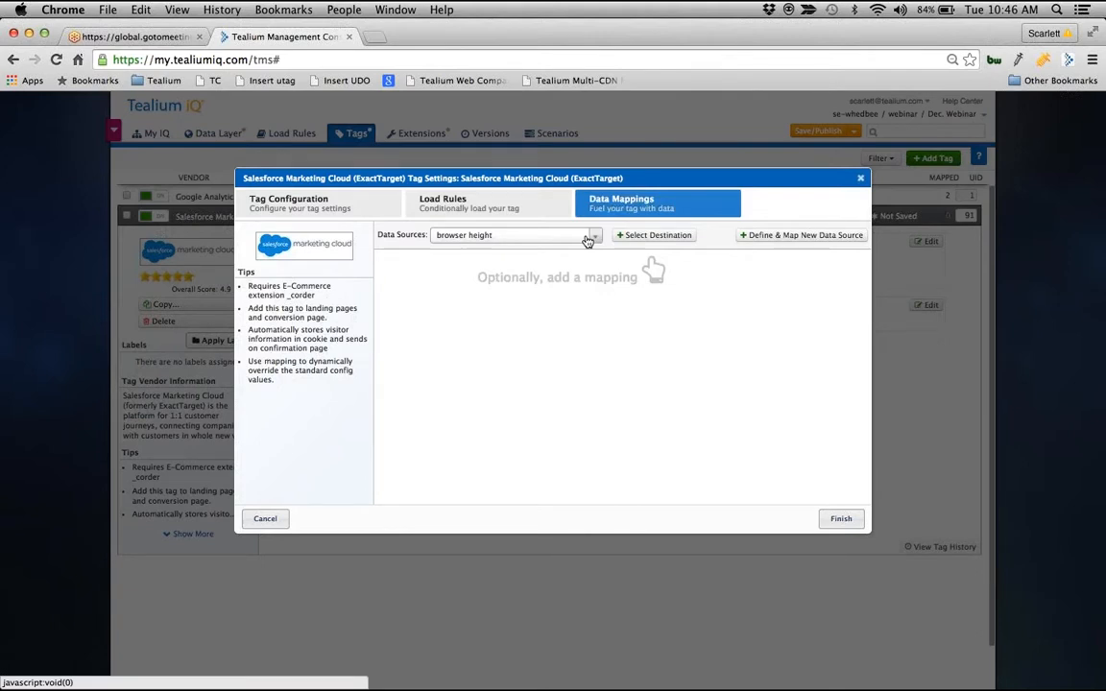
Step: Map the Customer ID data source to the s4 destination and finish the ExactTarget tag's setup
{"action": "left_click", "coordinate": [589, 238]}
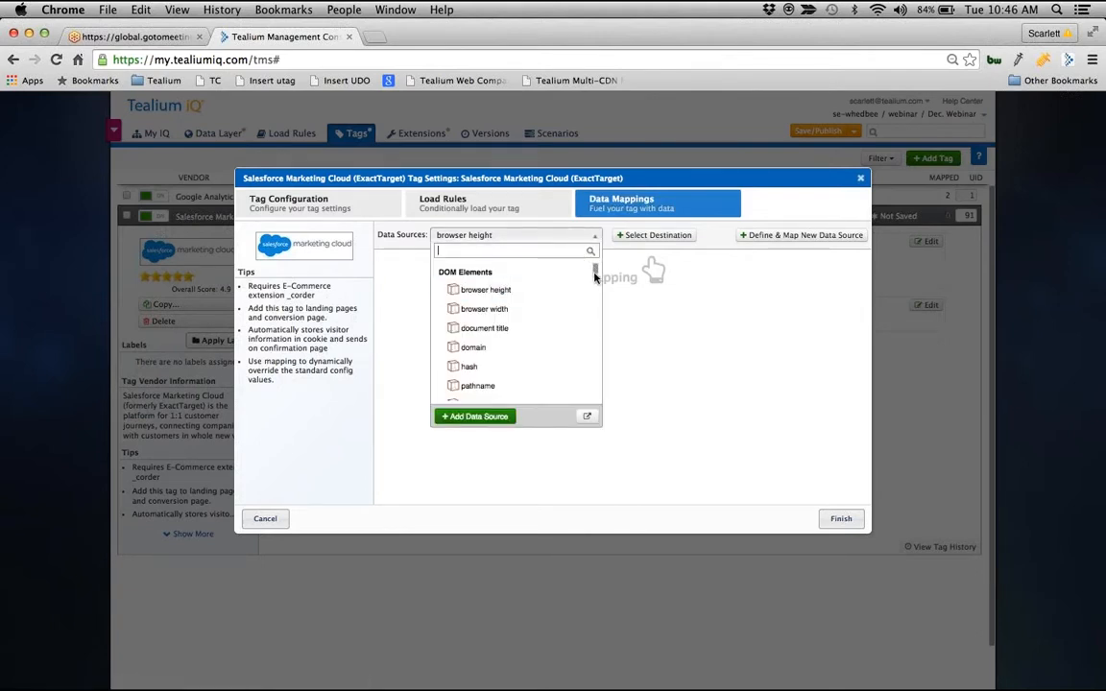
{"action": "left_click_drag", "start_coordinate": [594, 277], "coordinate": [519, 247]}
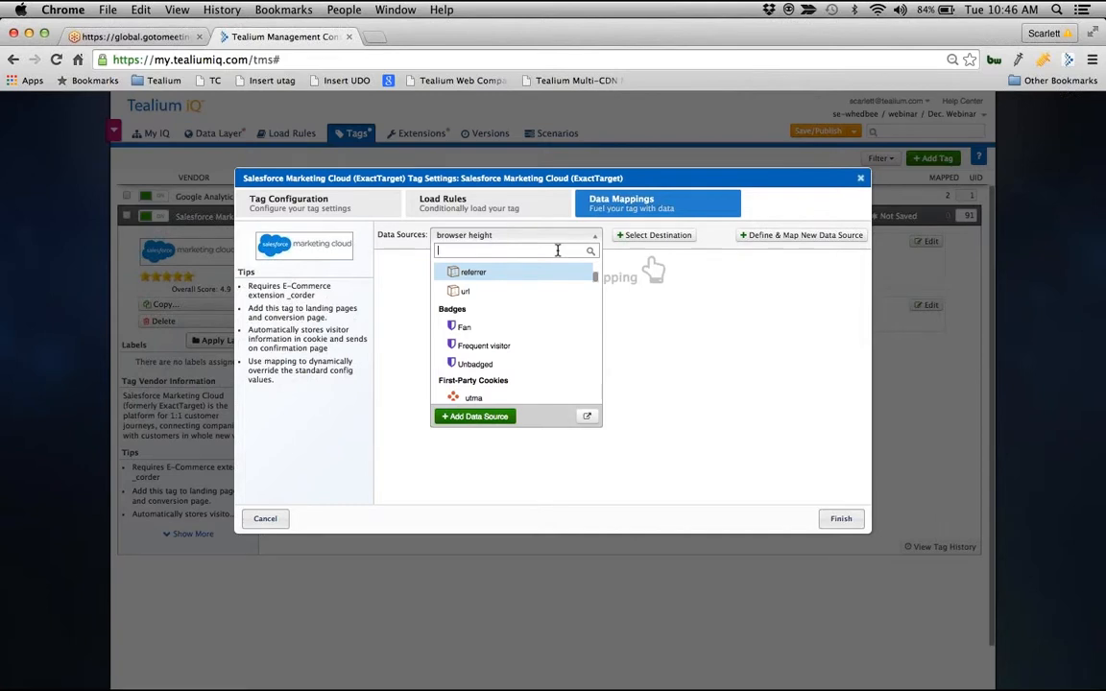
{"action": "type", "text": "cus"}
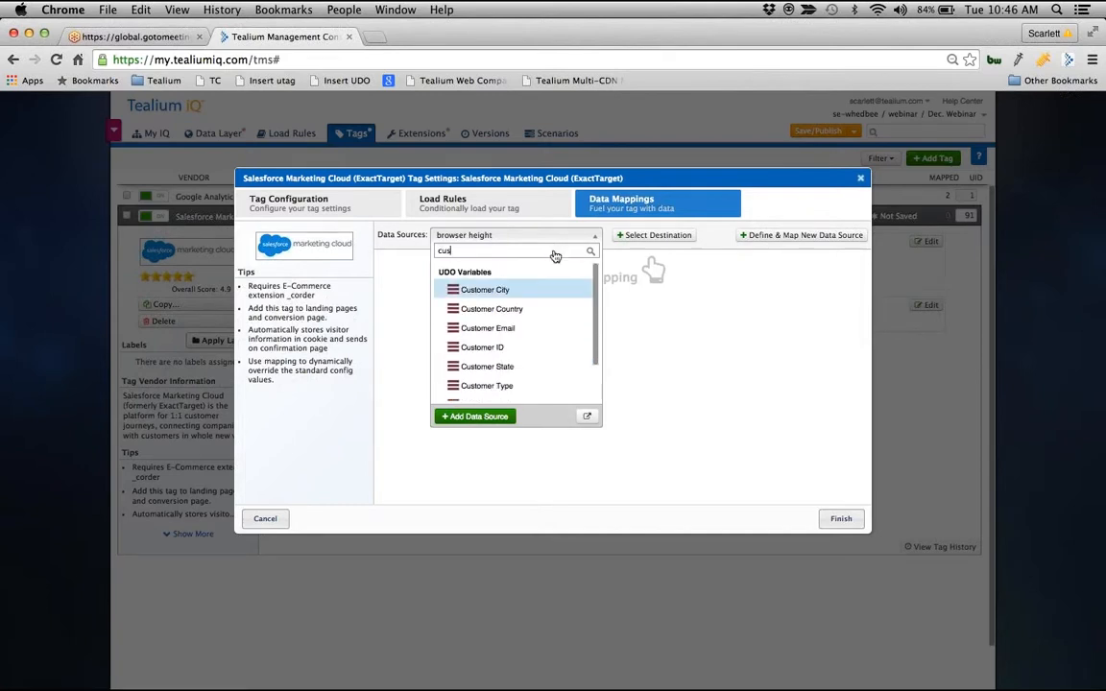
{"action": "left_click", "coordinate": [482, 347]}
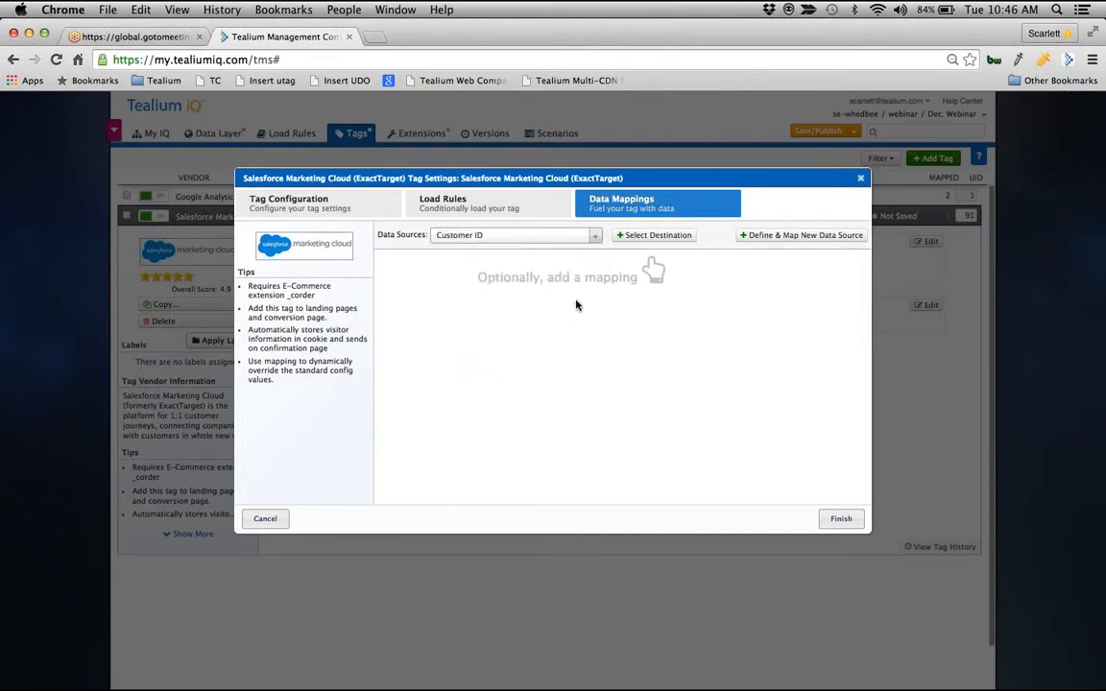
{"action": "left_click", "coordinate": [619, 242]}
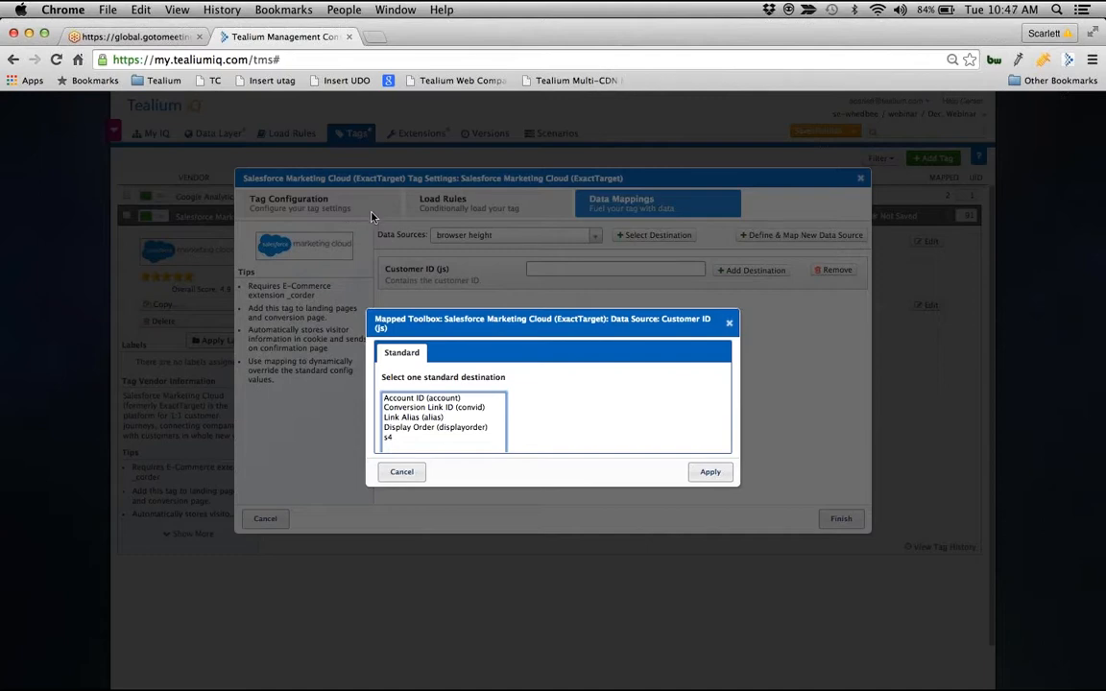
{"action": "left_click", "coordinate": [431, 398]}
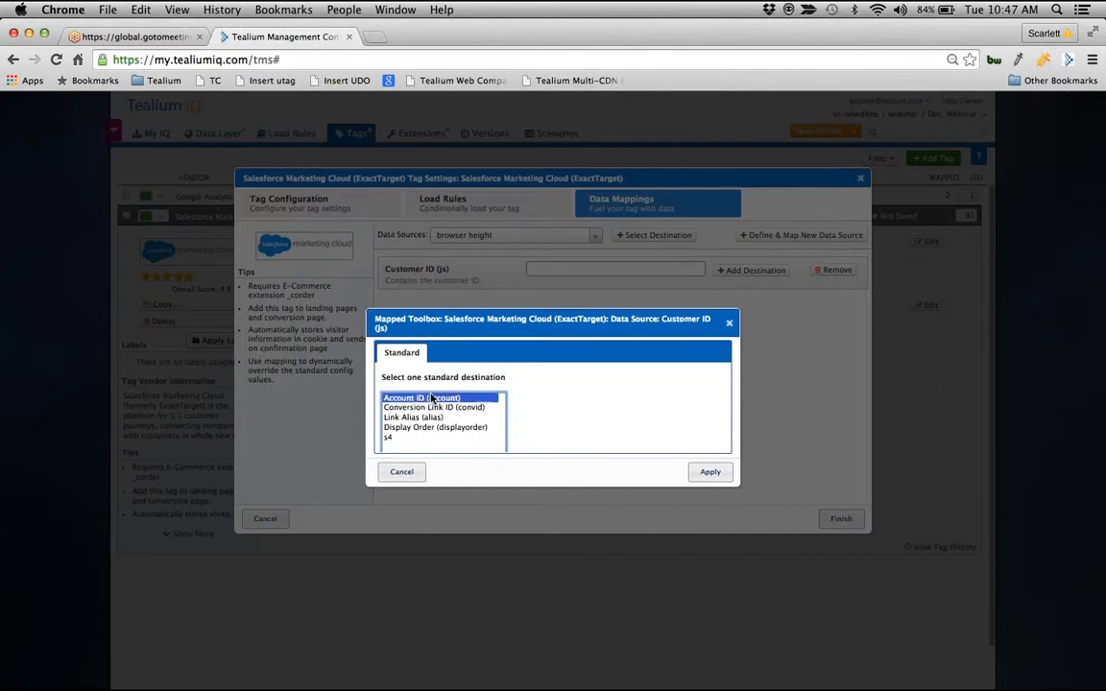
{"action": "left_click", "coordinate": [448, 437]}
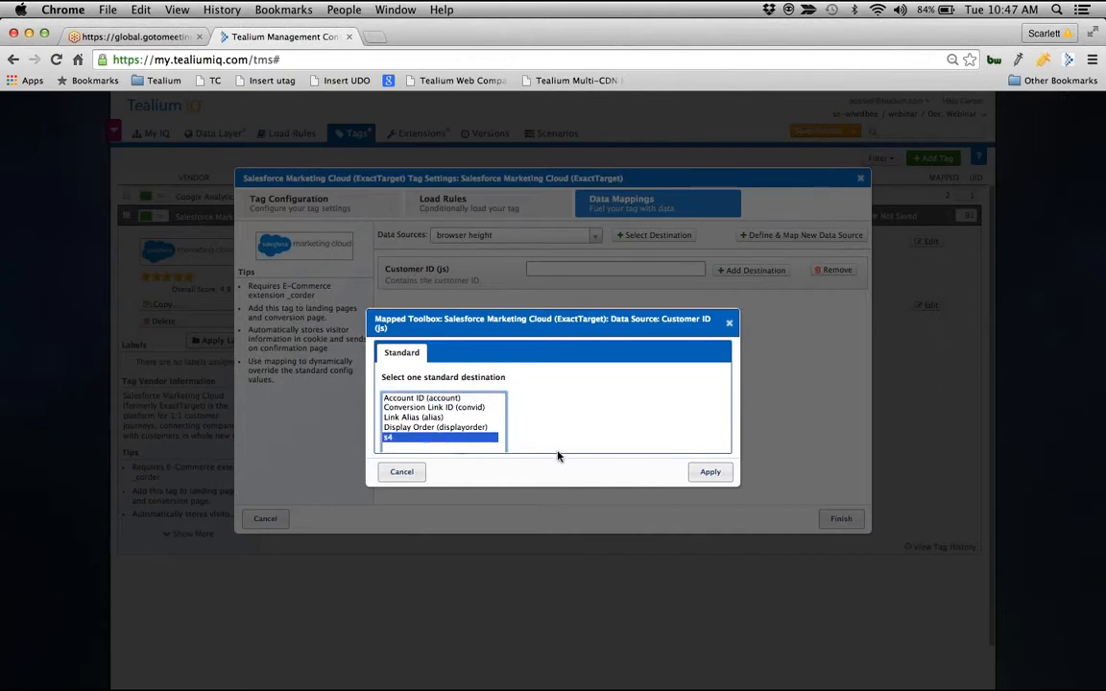
{"action": "left_click", "coordinate": [725, 471]}
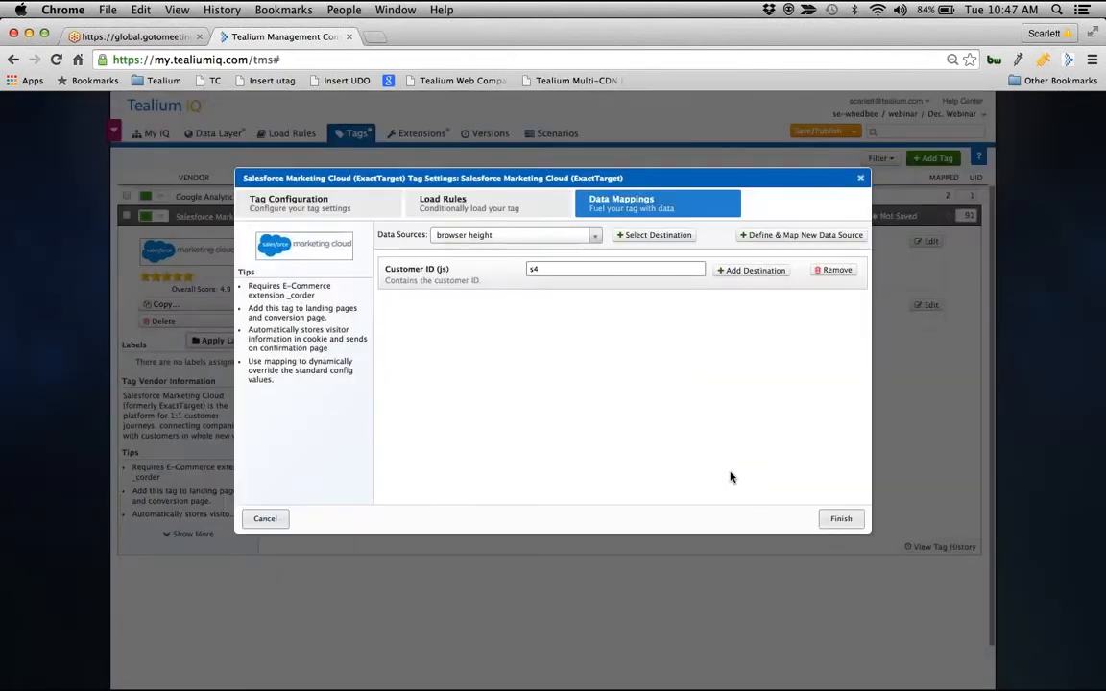
{"action": "left_click", "coordinate": [842, 519]}
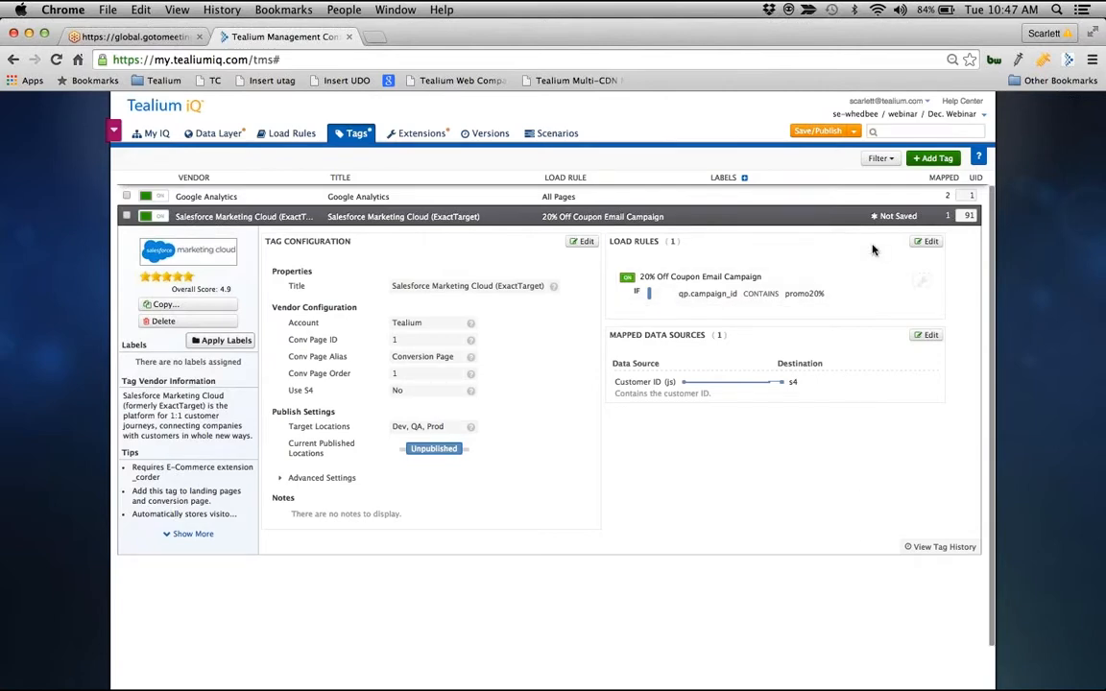
Step: Search the Tag Marketplace for AdWords and add the Google AdWords Remarketing tag
{"action": "left_click", "coordinate": [931, 159]}
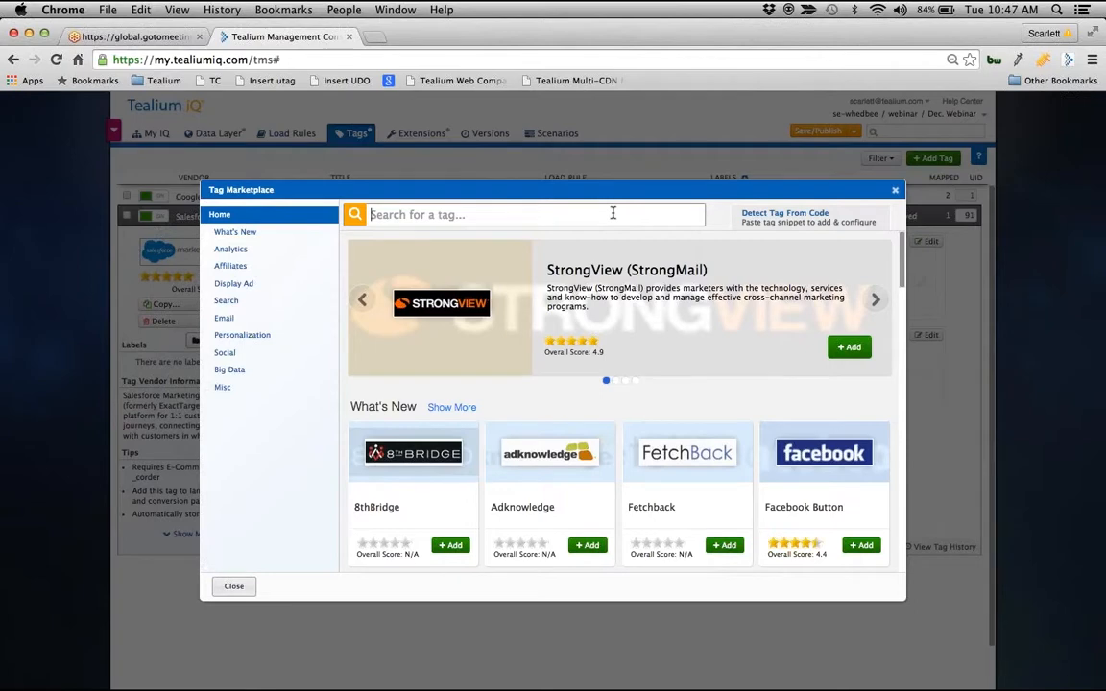
{"action": "type", "text": "Adwor"}
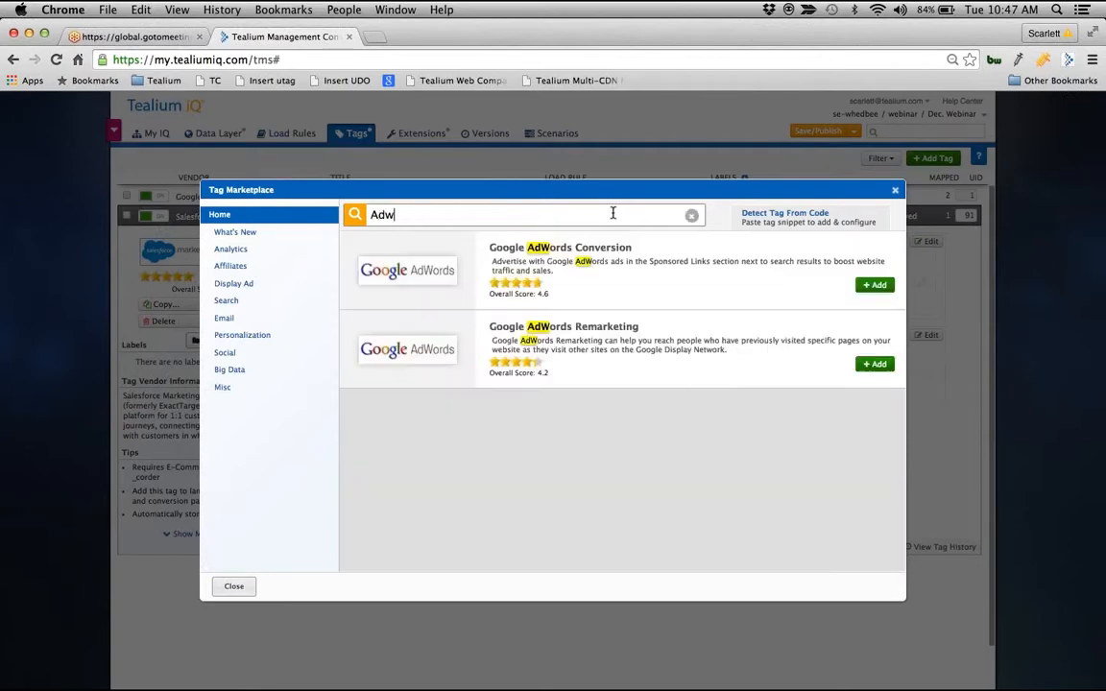
{"action": "left_click", "coordinate": [870, 364]}
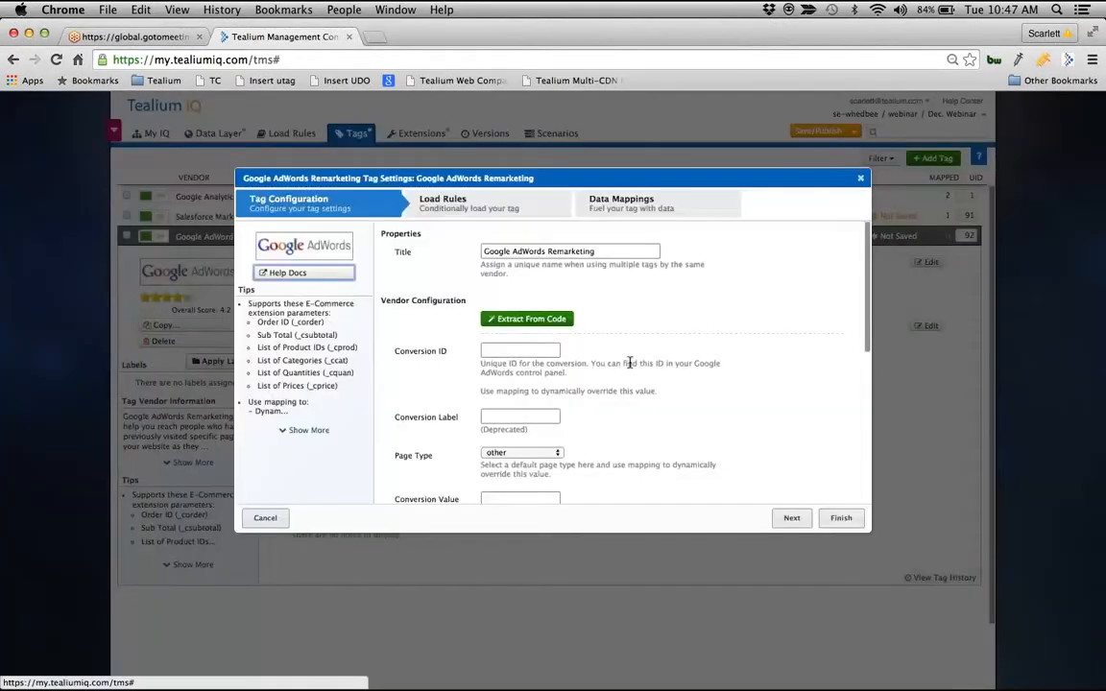
{"action": "left_click", "coordinate": [531, 349]}
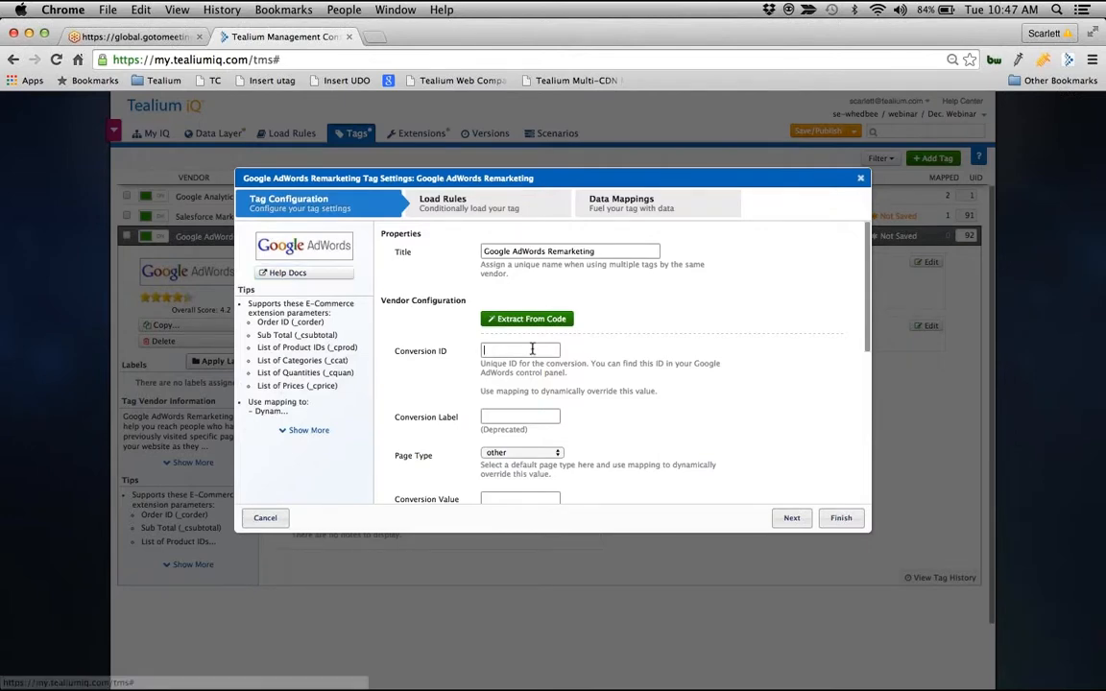
Step: Edit the Purchase Confirmation Page load rule so its condition checks the referrer, and review the comparison operators offered
{"action": "left_click", "coordinate": [500, 213]}
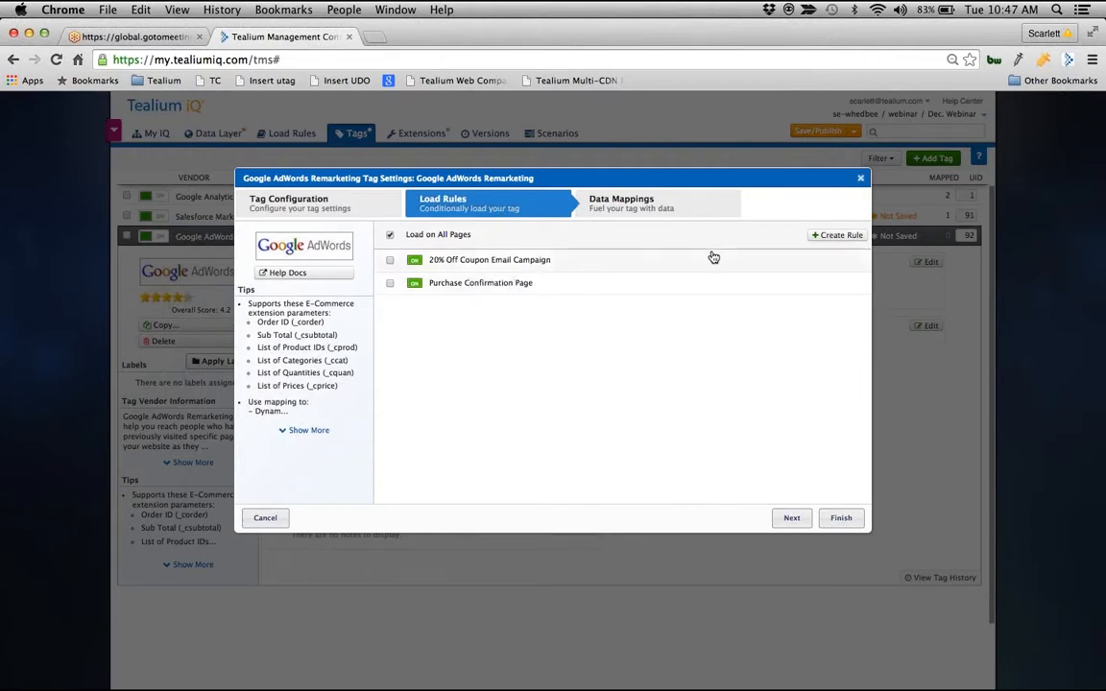
{"action": "left_click", "coordinate": [825, 235]}
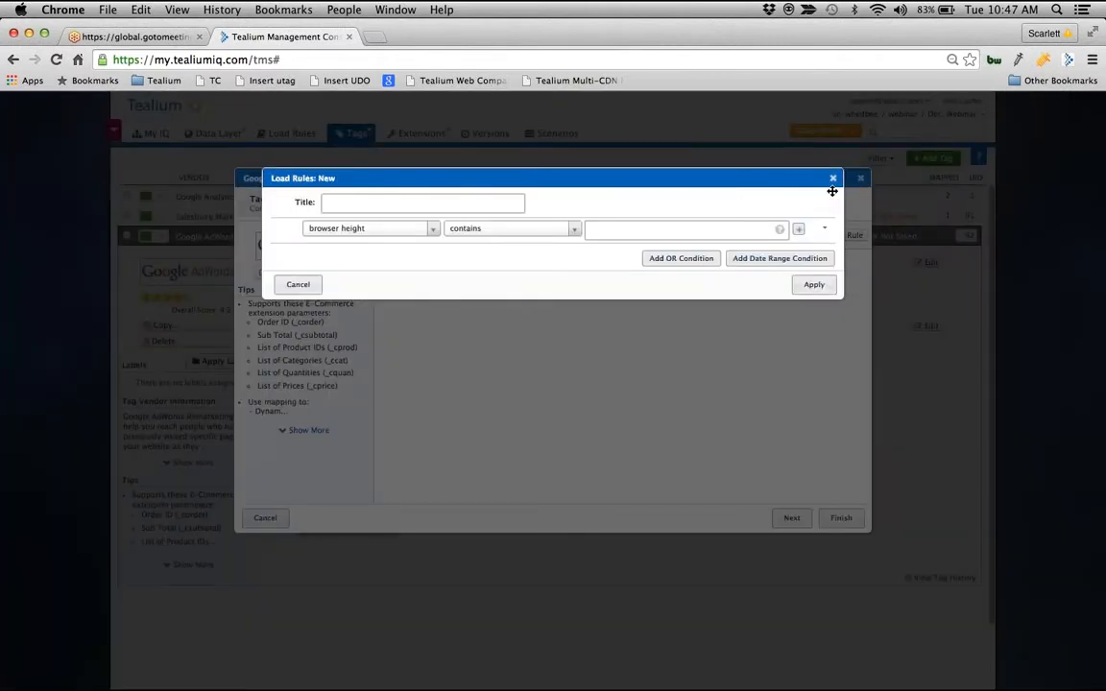
{"action": "left_click", "coordinate": [832, 180]}
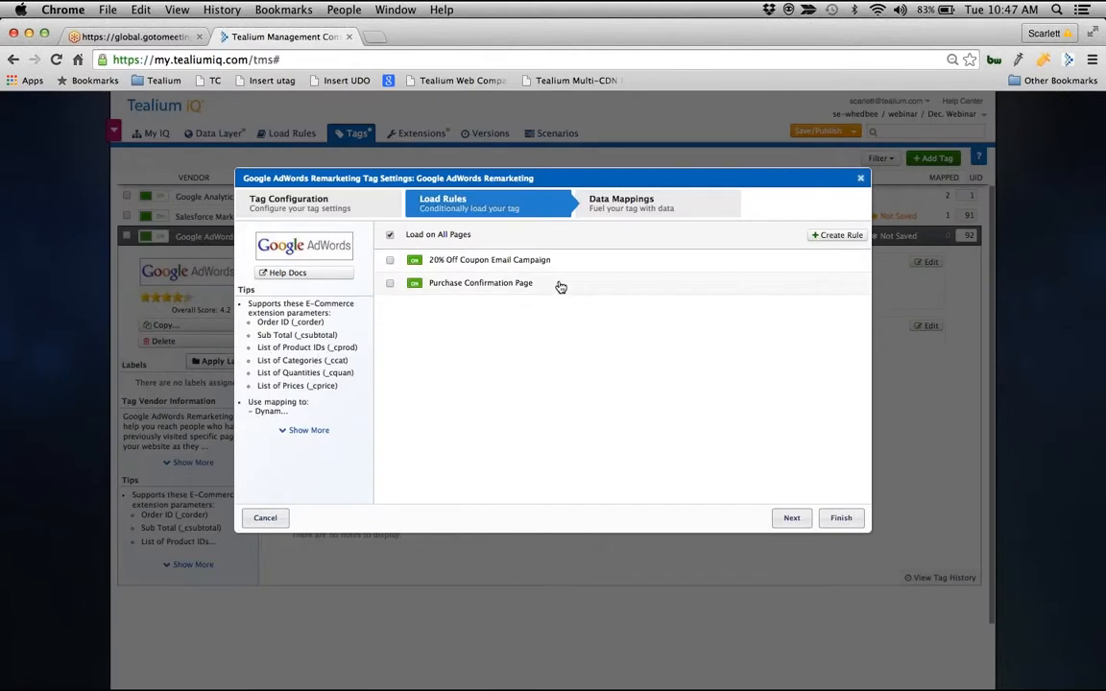
{"action": "left_click", "coordinate": [558, 286]}
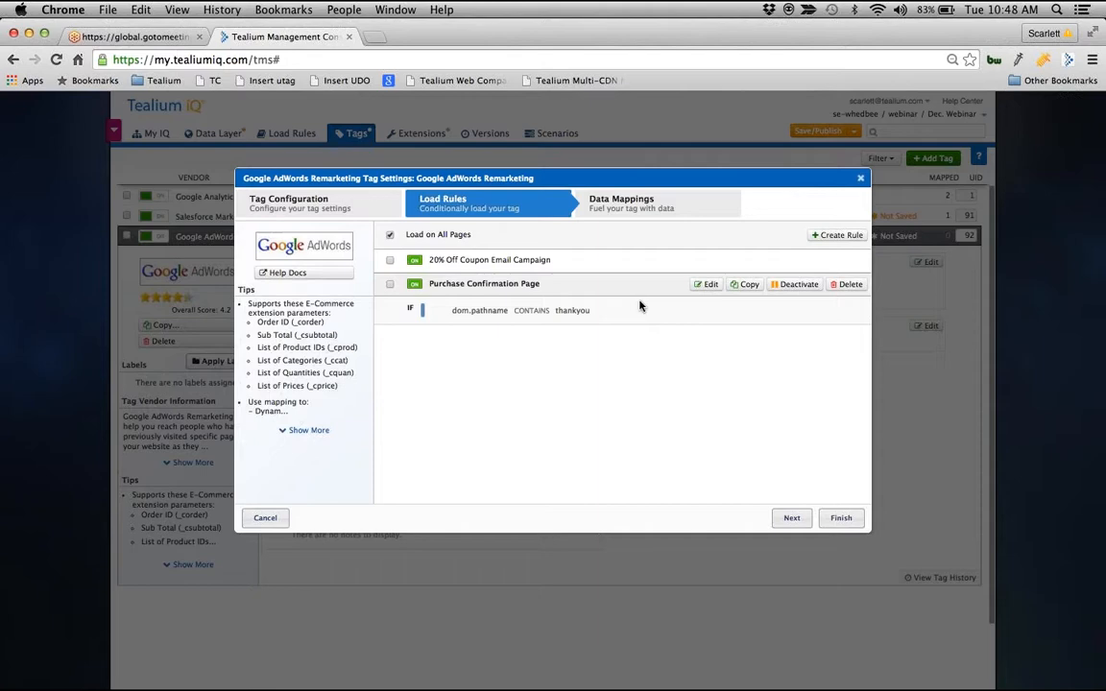
{"action": "left_click", "coordinate": [707, 284]}
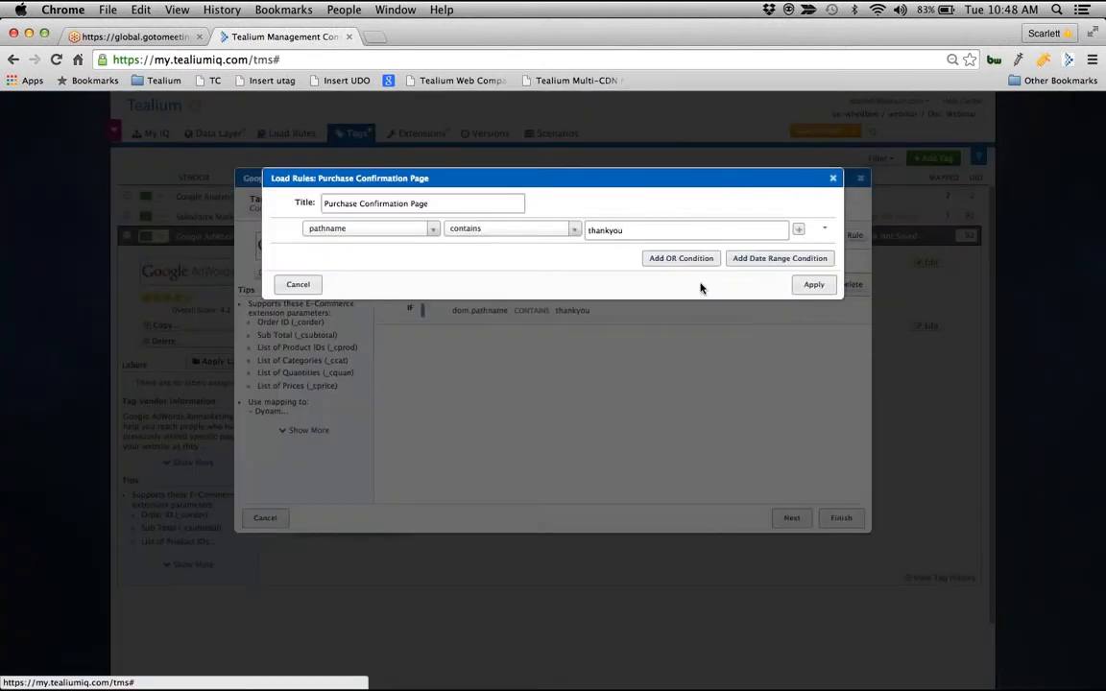
{"action": "left_click", "coordinate": [432, 230]}
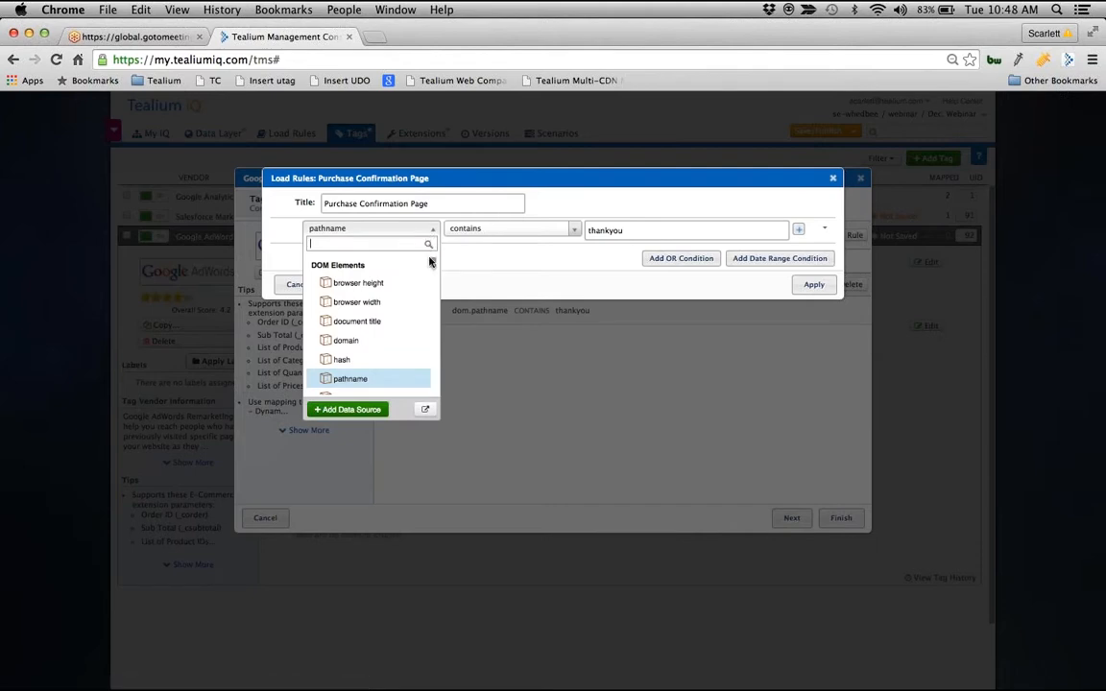
{"action": "mouse_move", "coordinate": [432, 266]}
{"action": "left_mouse_down"}
{"action": "mouse_move", "coordinate": [431, 299]}
{"action": "mouse_move", "coordinate": [431, 263]}
{"action": "left_mouse_up"}
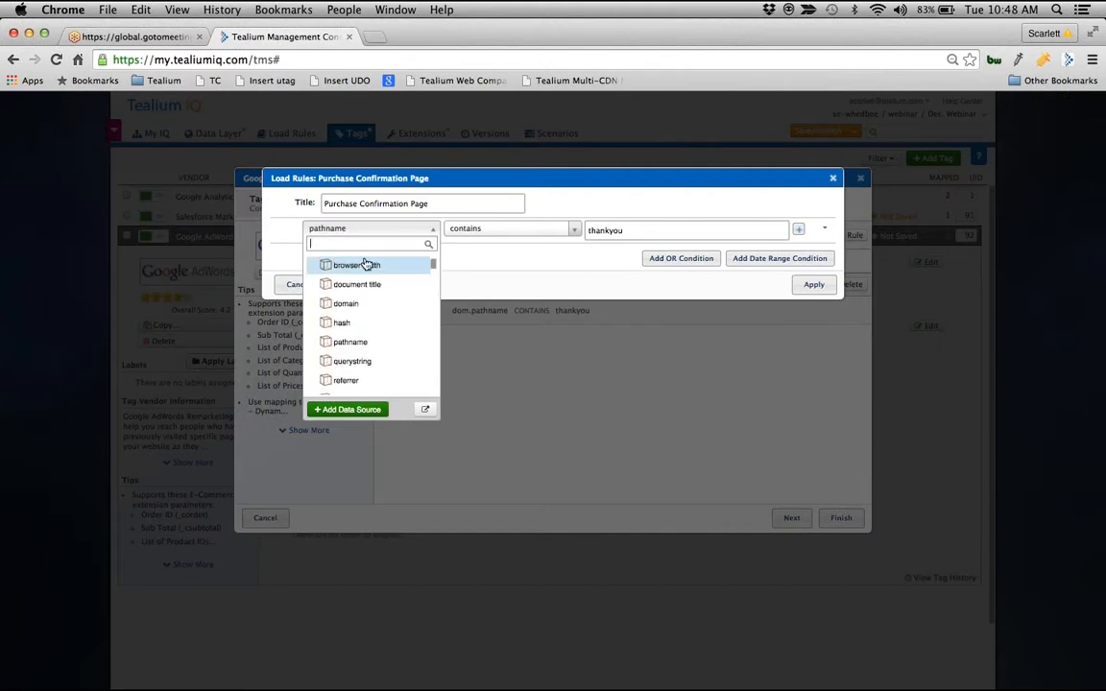
{"action": "left_click", "coordinate": [343, 379]}
{"action": "left_click", "coordinate": [571, 231]}
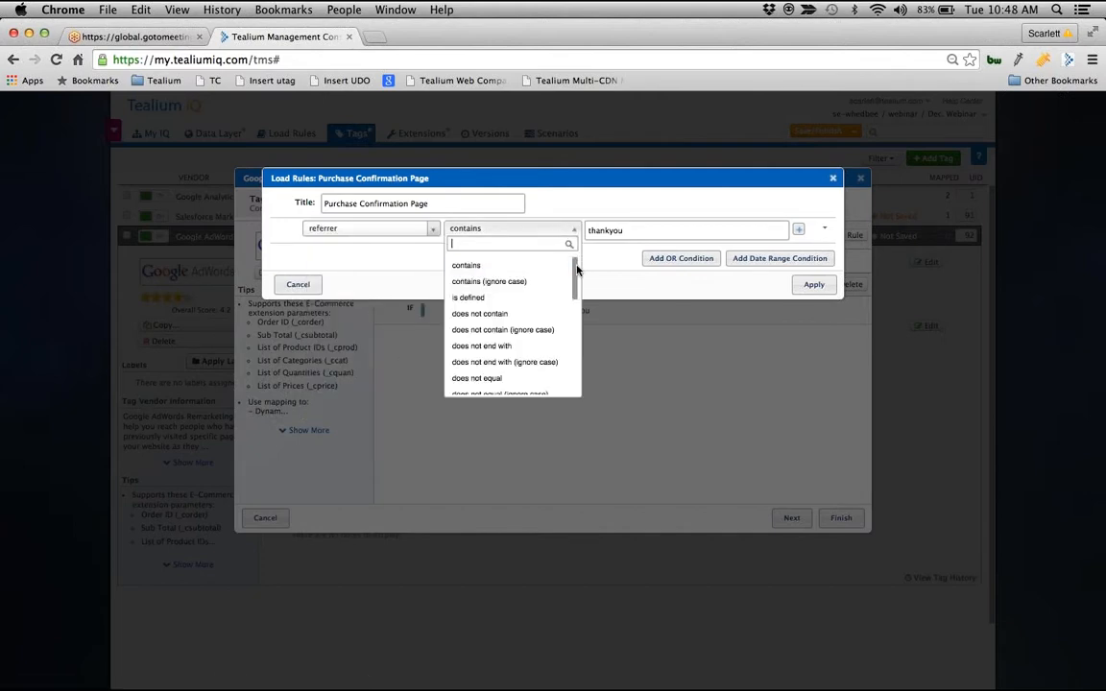
{"action": "left_click_drag", "start_coordinate": [576, 270], "coordinate": [570, 370]}
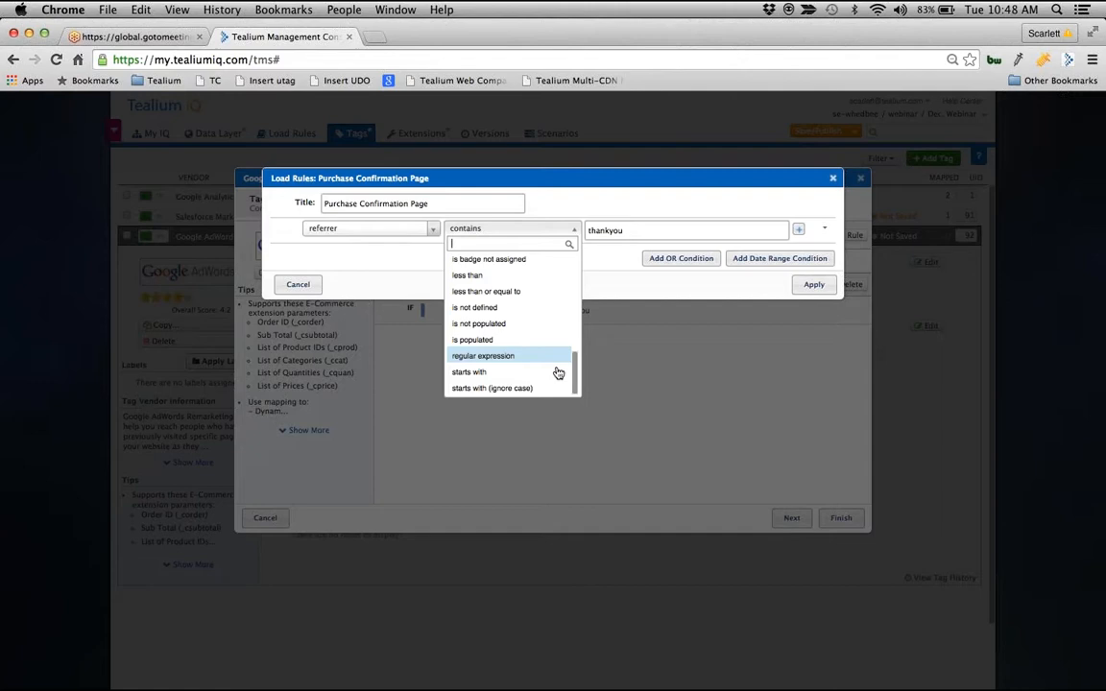
{"action": "left_click", "coordinate": [604, 282]}
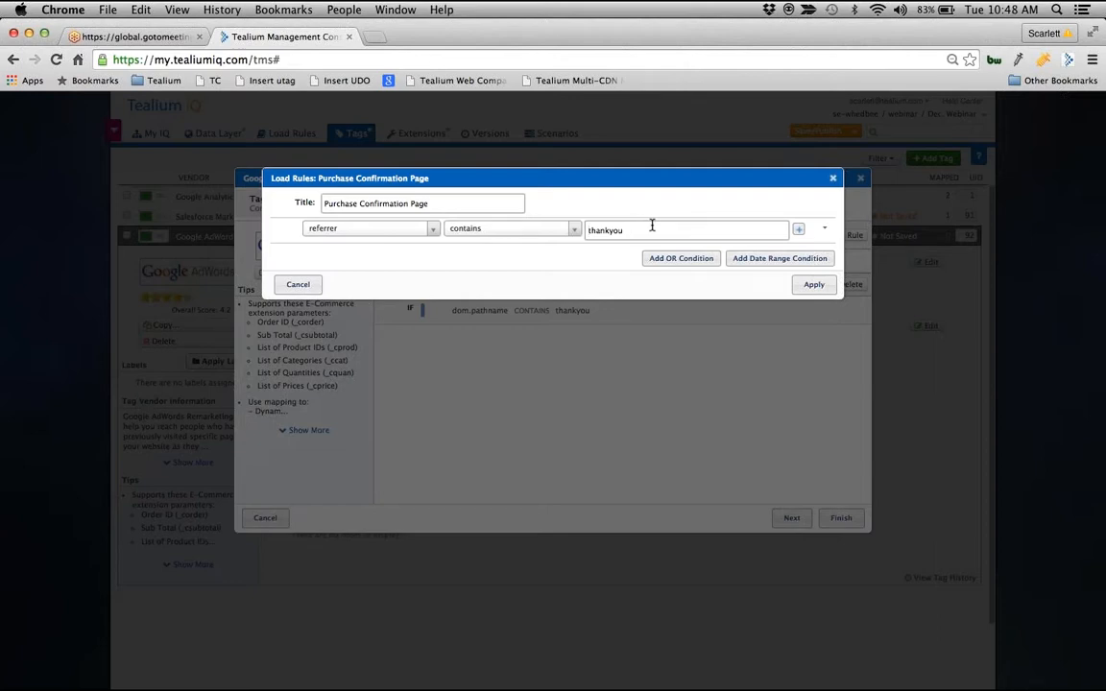
Step: Add an AND condition requiring the pathname to contain adwords, plus a blank OR condition, to the Purchase Confirmation Page rule
{"action": "left_click", "coordinate": [799, 233]}
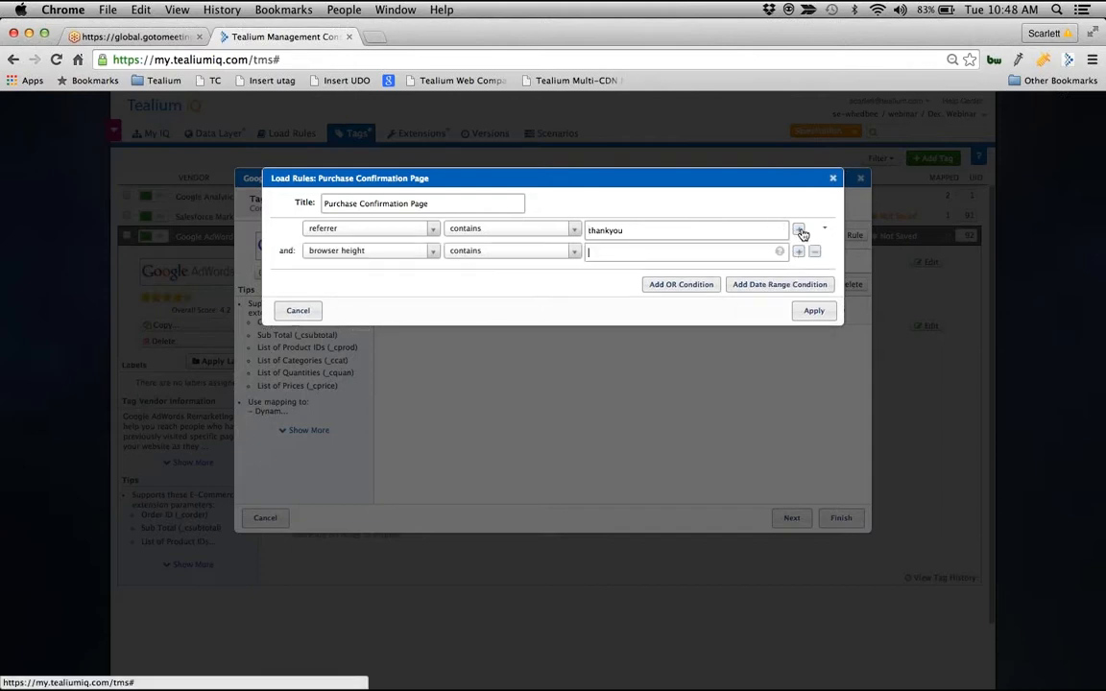
{"action": "left_click", "coordinate": [432, 251]}
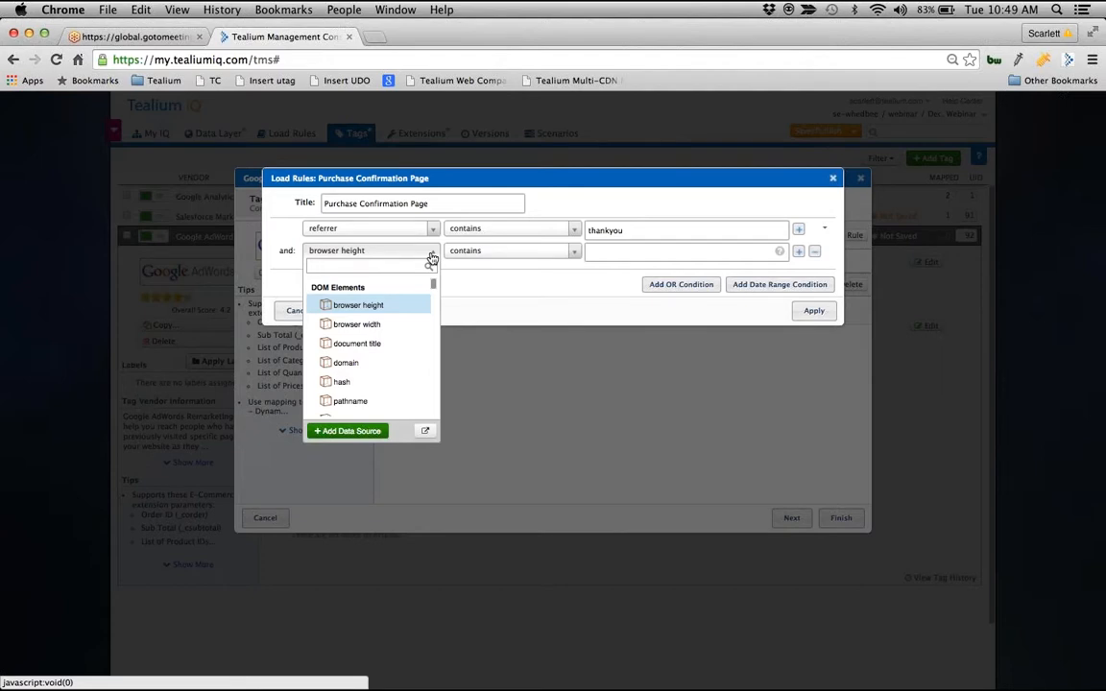
{"action": "left_click", "coordinate": [356, 403]}
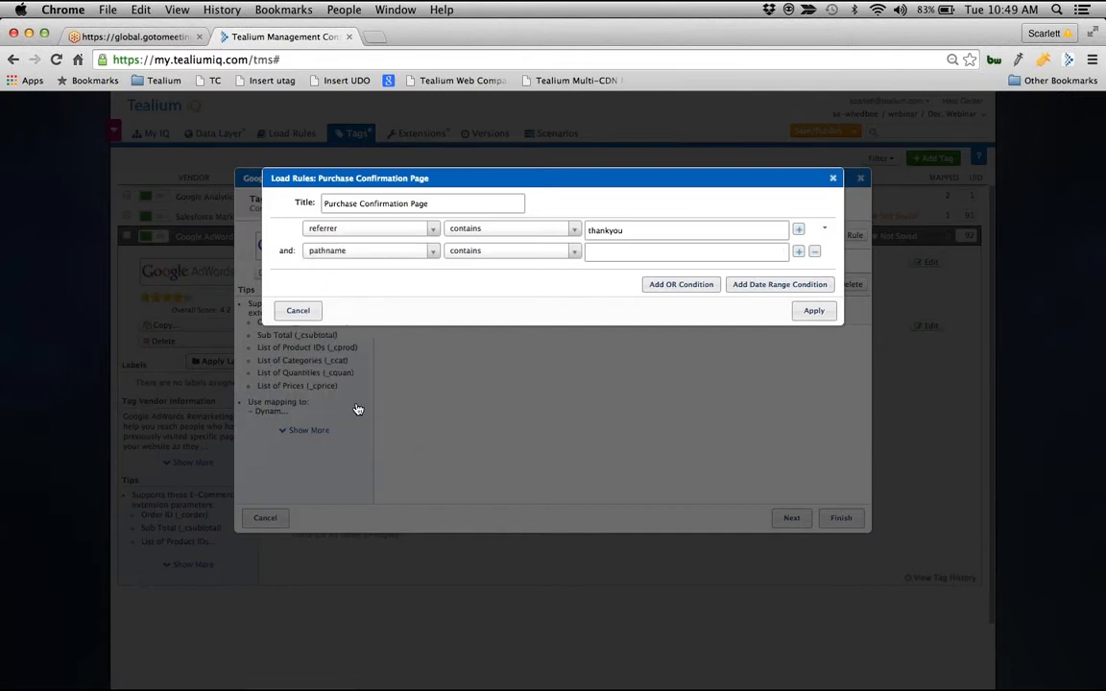
{"action": "left_click", "coordinate": [601, 255]}
{"action": "type", "text": "adwords"}
{"action": "left_click", "coordinate": [651, 285]}
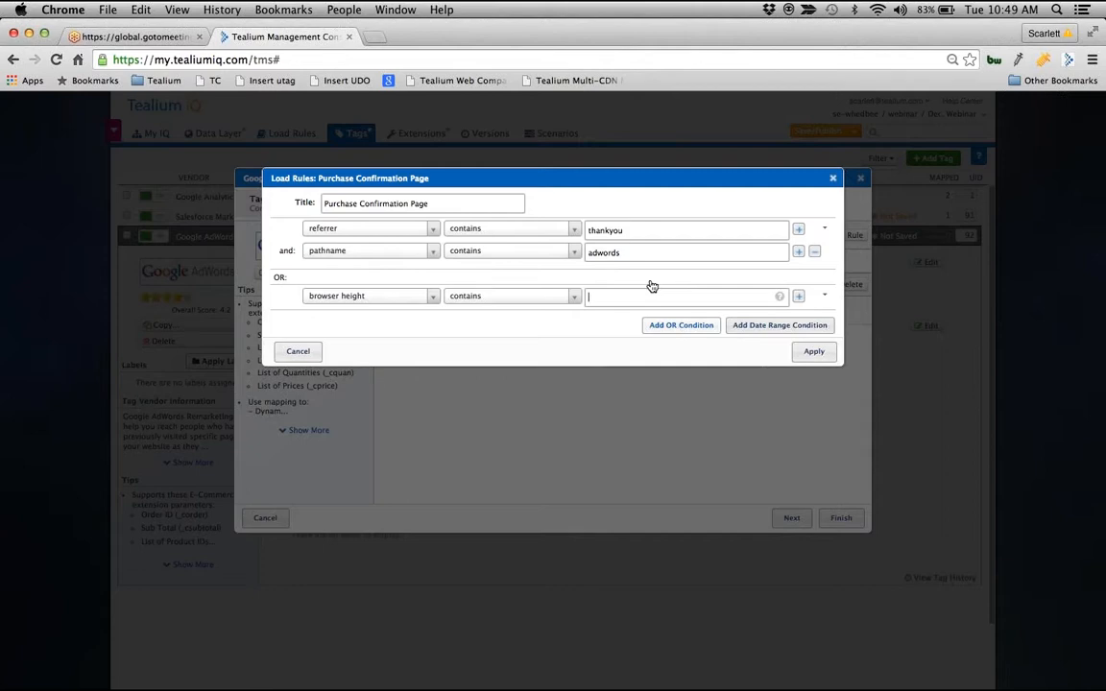
Step: Add a date range condition to the load rule, starting 07/28/2015 and ending 08/11/2015
{"action": "left_click", "coordinate": [735, 327]}
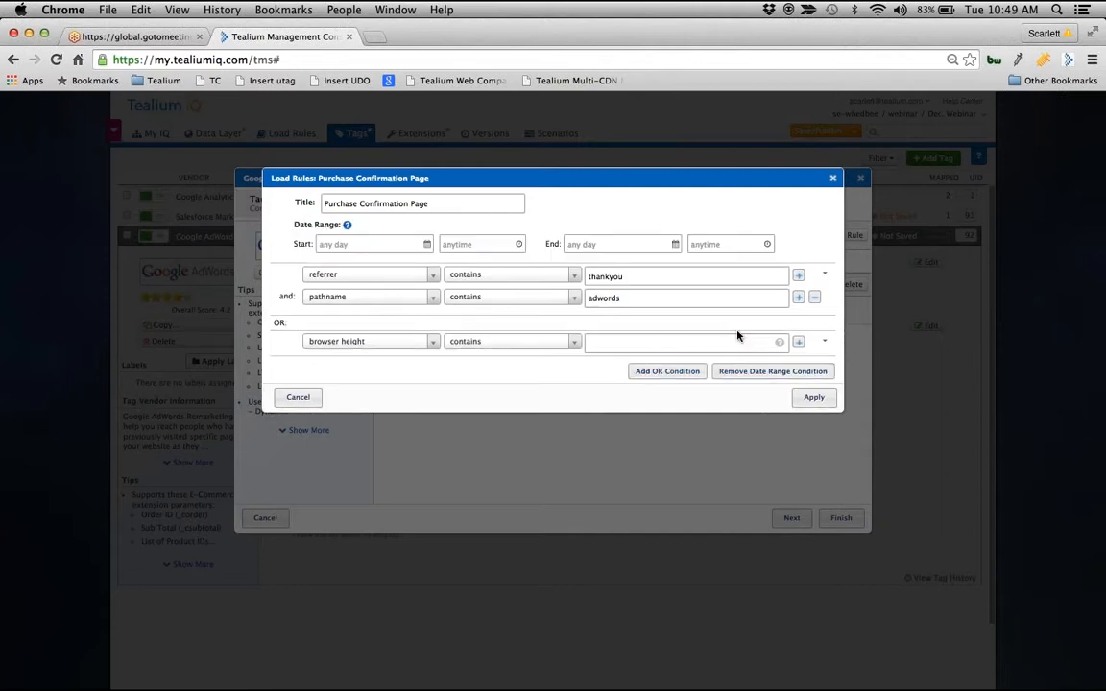
{"action": "left_click", "coordinate": [404, 243]}
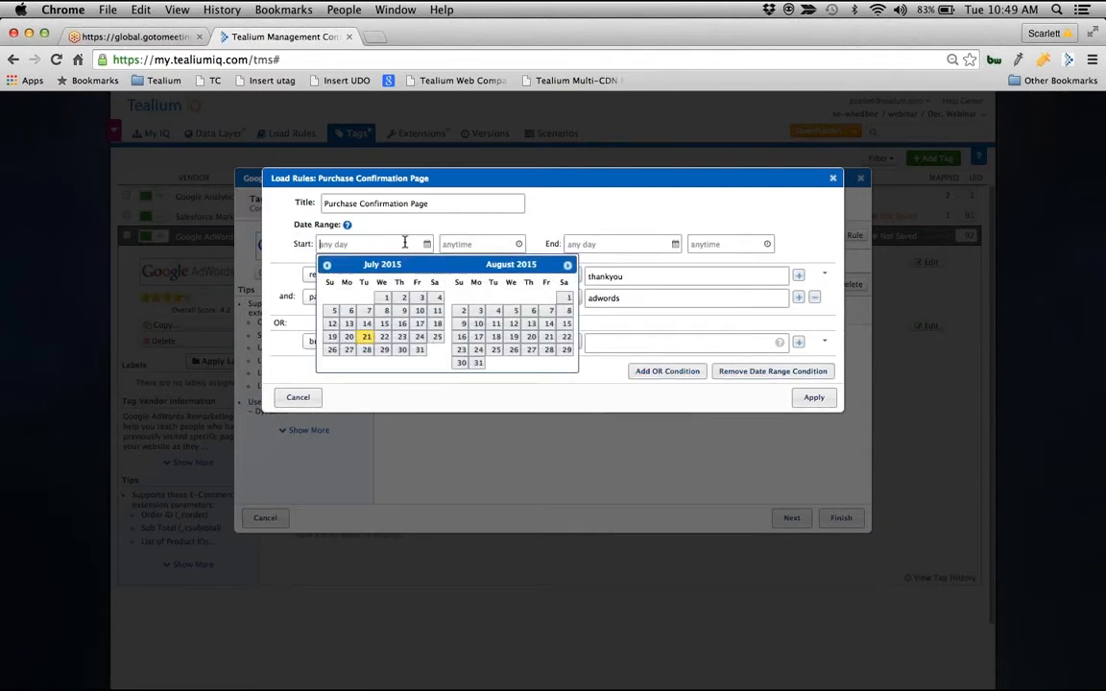
{"action": "left_click", "coordinate": [365, 349]}
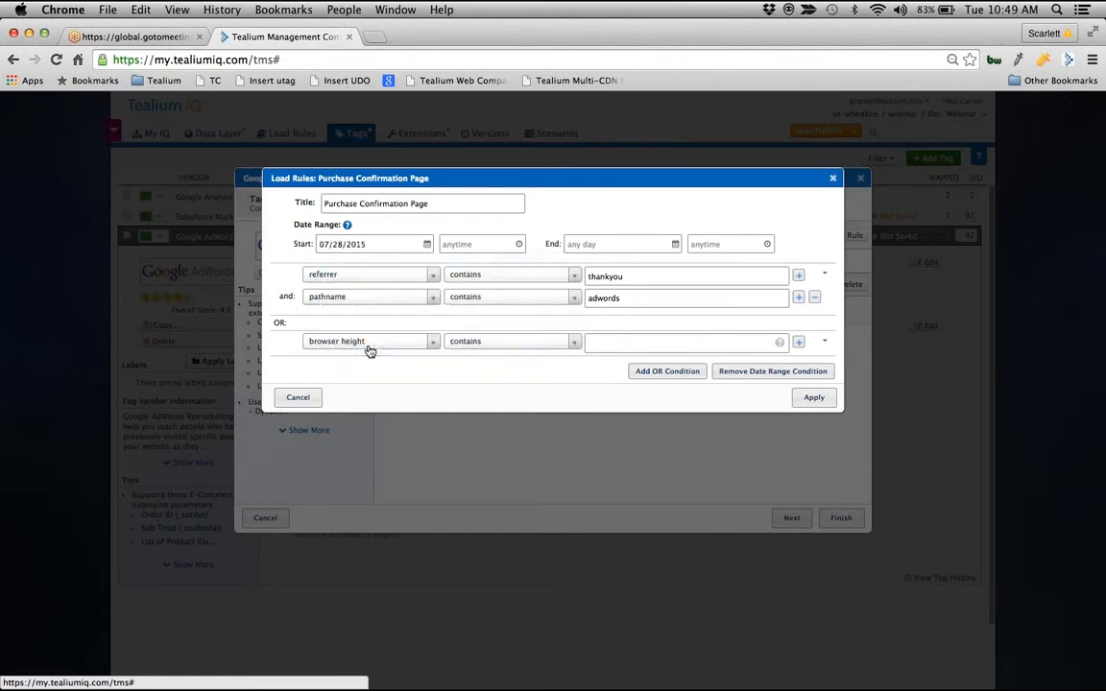
{"action": "left_click", "coordinate": [608, 244]}
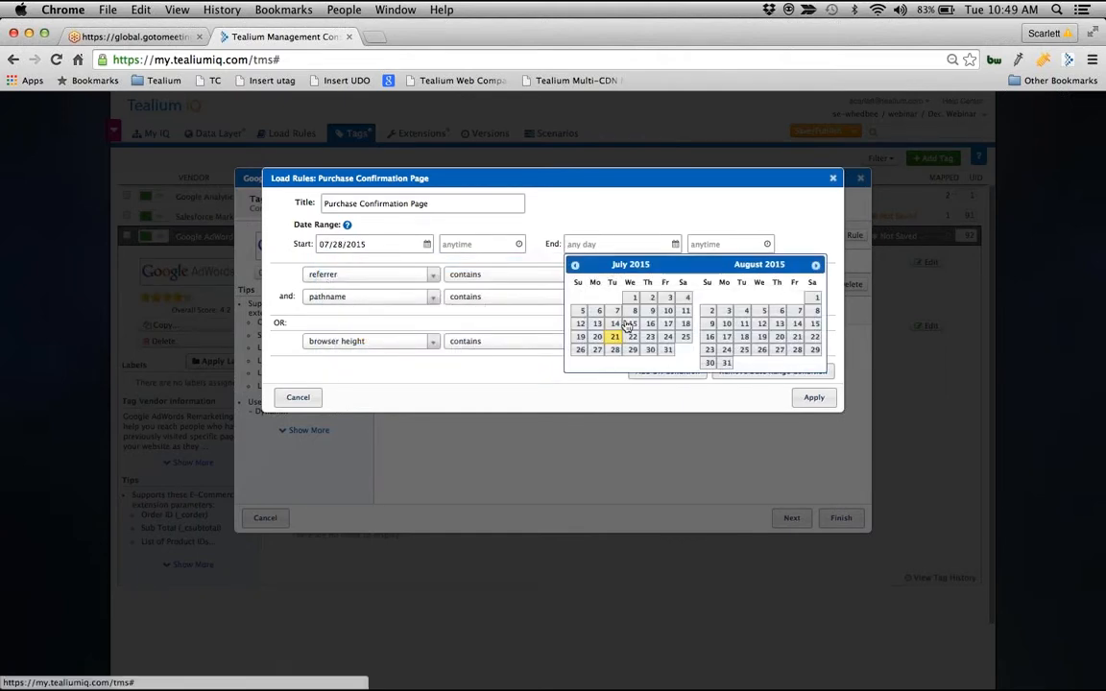
{"action": "left_click", "coordinate": [742, 329]}
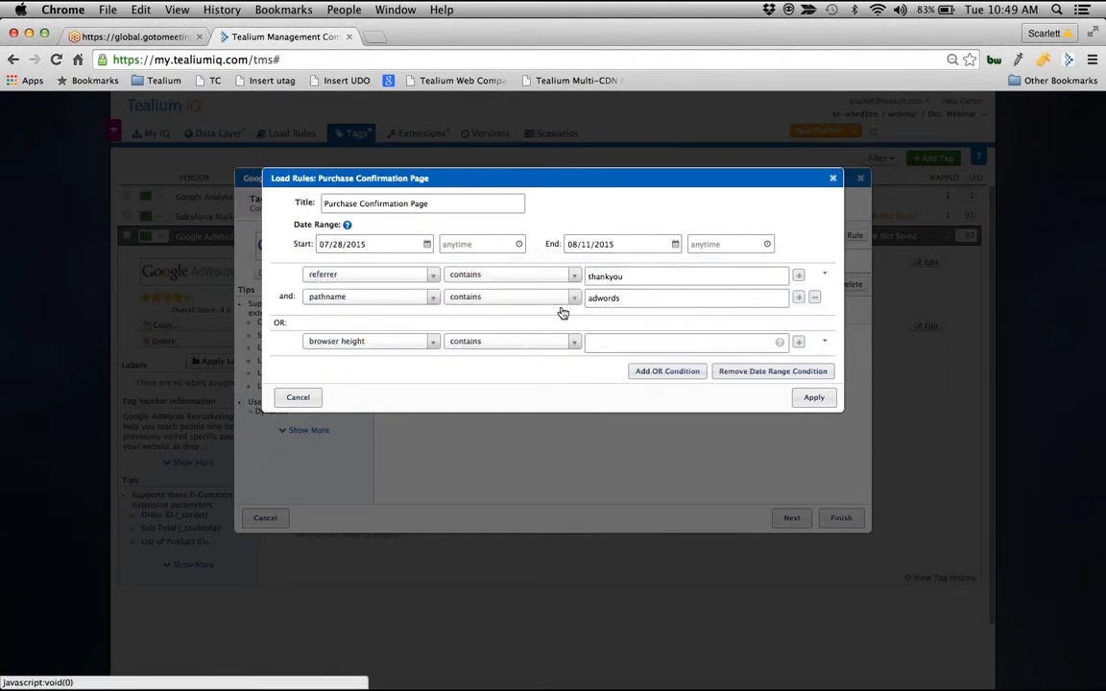
Step: Set the load rule's date range to start at 02:00 PM and end at 07:00 PM, and discard the Purchase Confirmation Page rule edits
{"action": "left_click", "coordinate": [480, 245]}
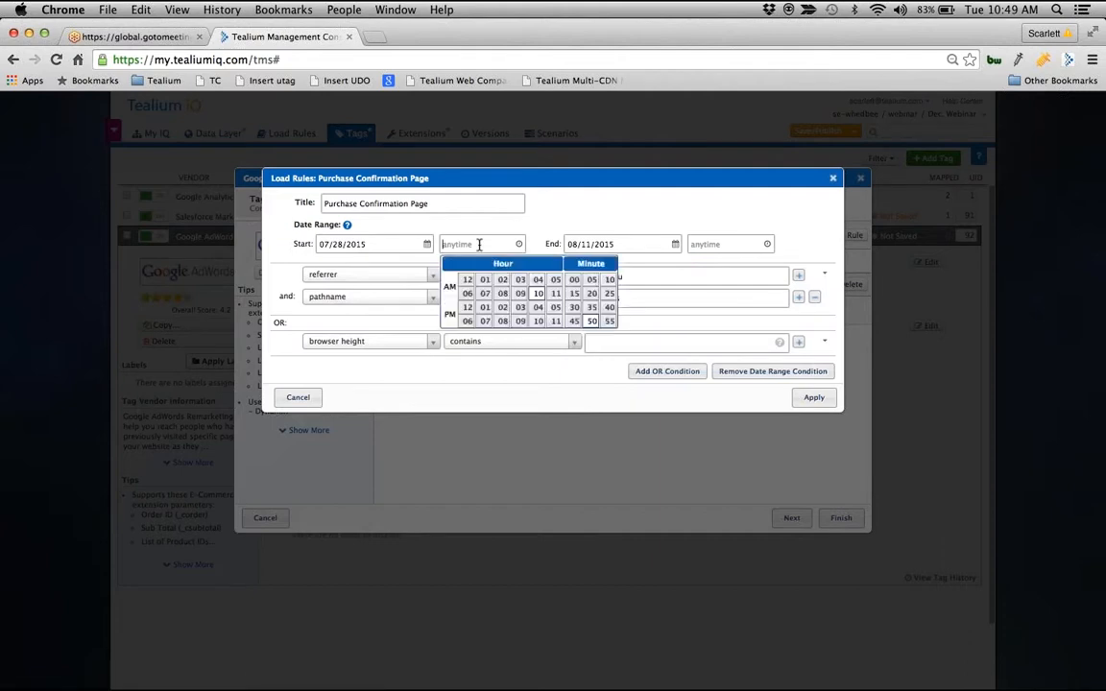
{"action": "left_click", "coordinate": [500, 309]}
{"action": "key", "text": "BackSpace"}
{"action": "type", "text": "0"}
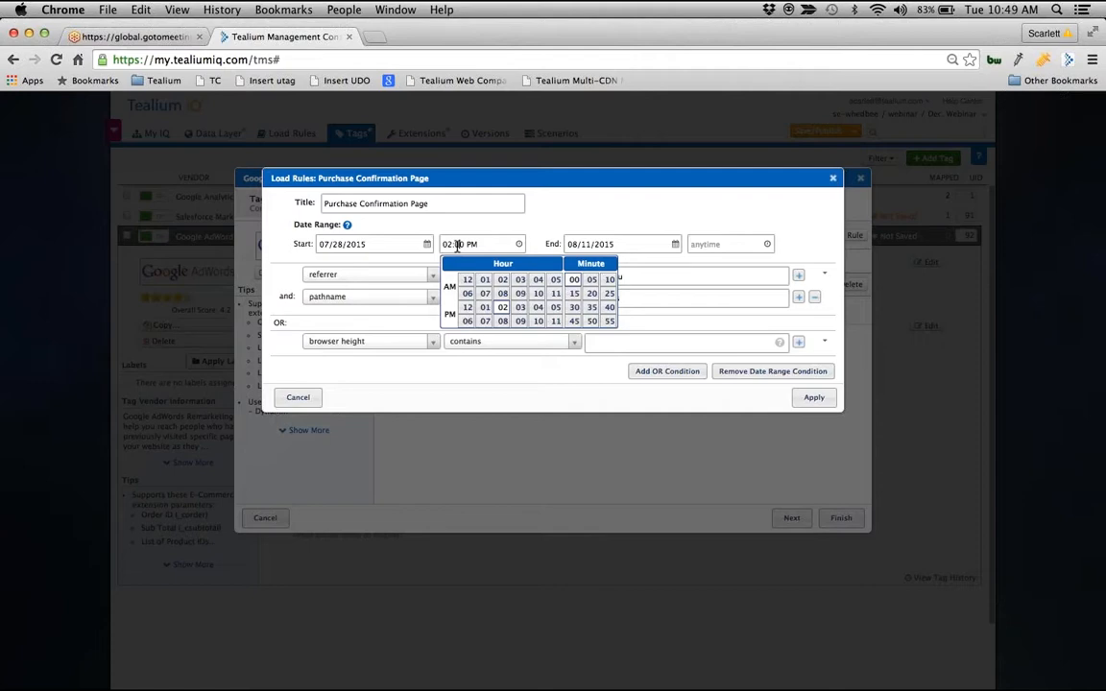
{"action": "left_click", "coordinate": [539, 215]}
{"action": "left_click", "coordinate": [693, 244]}
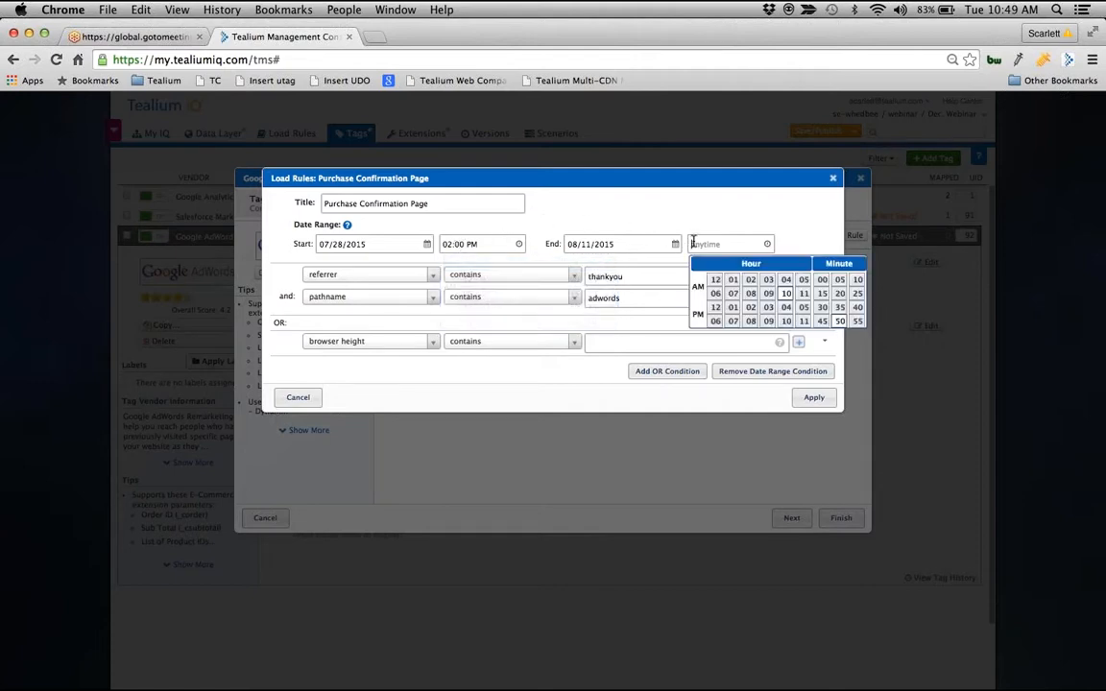
{"action": "left_click", "coordinate": [732, 320]}
{"action": "left_click", "coordinate": [707, 244]}
{"action": "key", "text": "BackSpace"}
{"action": "type", "text": "0"}
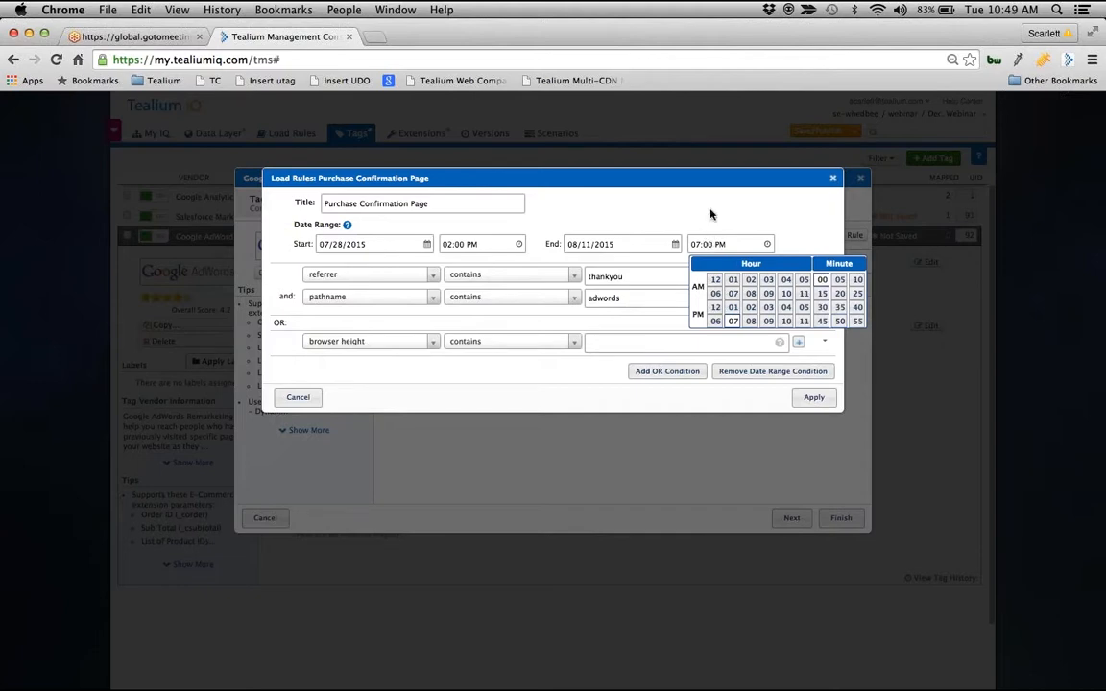
{"action": "left_click", "coordinate": [711, 214]}
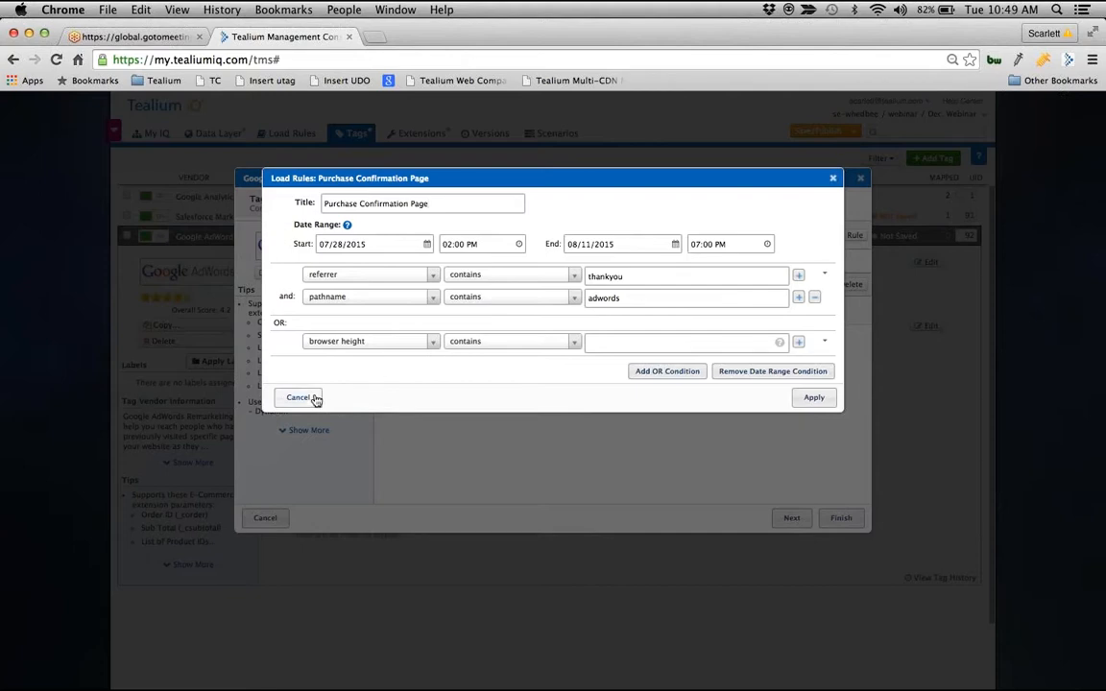
{"action": "left_click", "coordinate": [309, 396]}
Step: Map the Customer ID data source to the standard Conversion Value destination in the Google AdWords Remarketing tag
{"action": "left_click", "coordinate": [680, 209]}
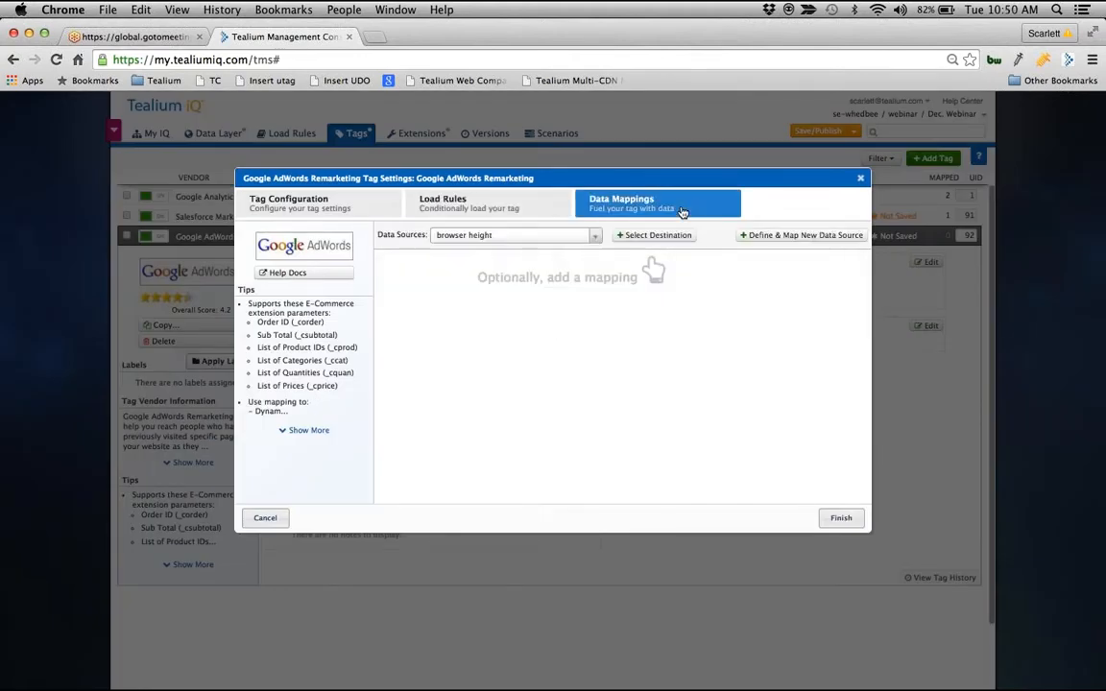
{"action": "left_click", "coordinate": [594, 236]}
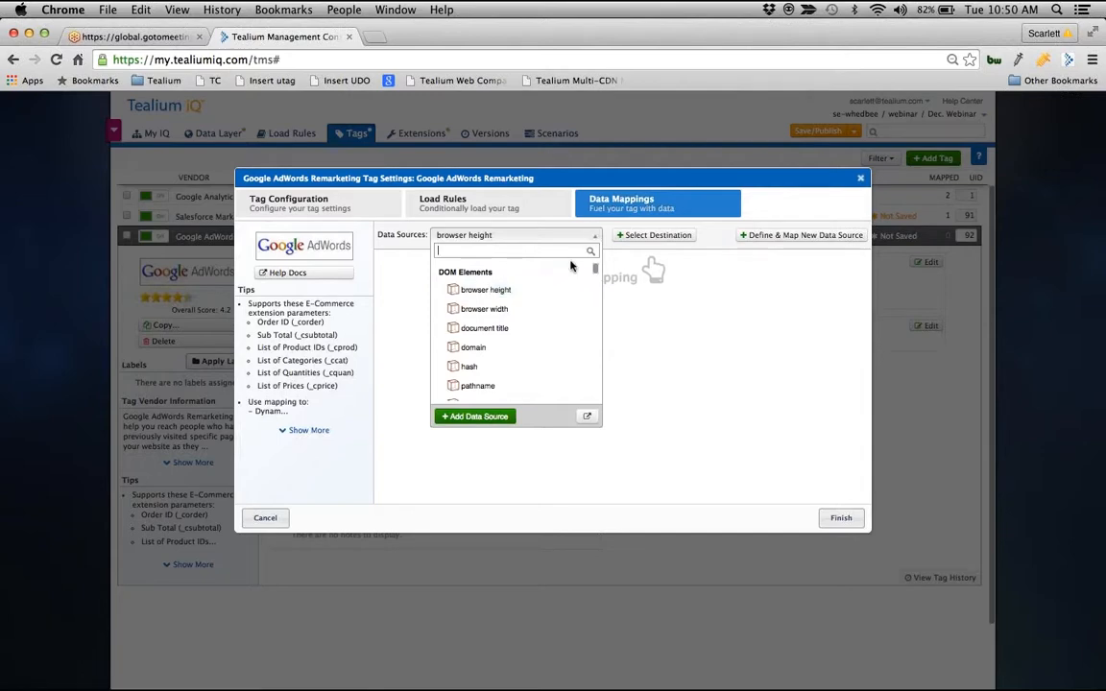
{"action": "type", "text": "cus"}
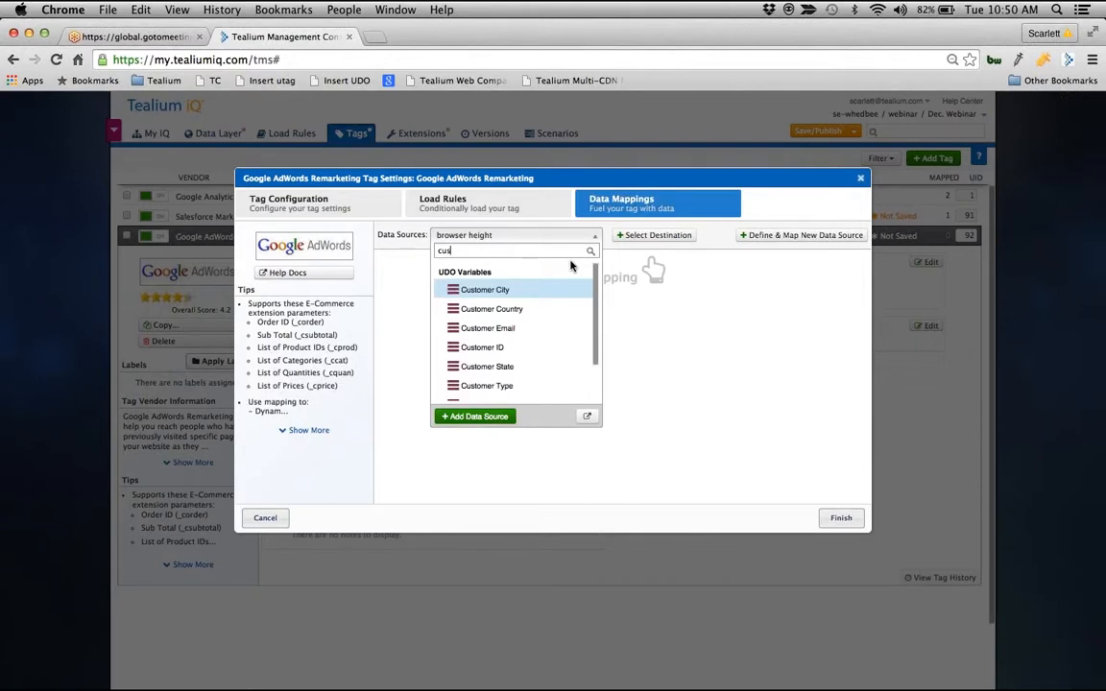
{"action": "left_click", "coordinate": [511, 347]}
{"action": "left_click", "coordinate": [648, 236]}
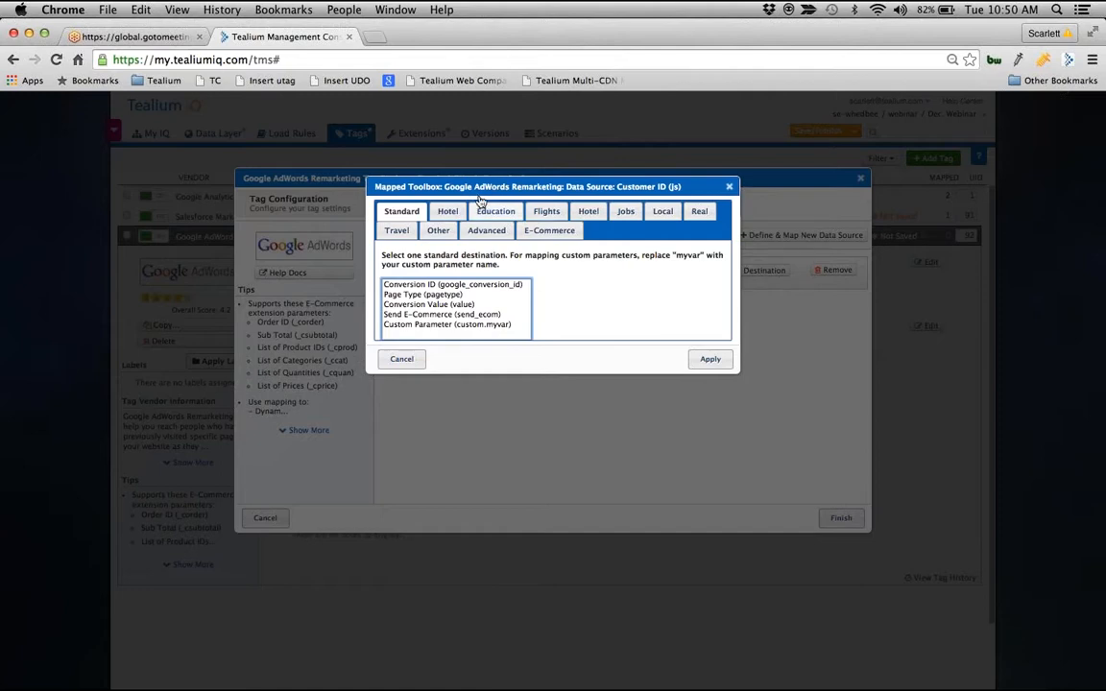
{"action": "left_click", "coordinate": [397, 231]}
{"action": "left_click", "coordinate": [437, 232]}
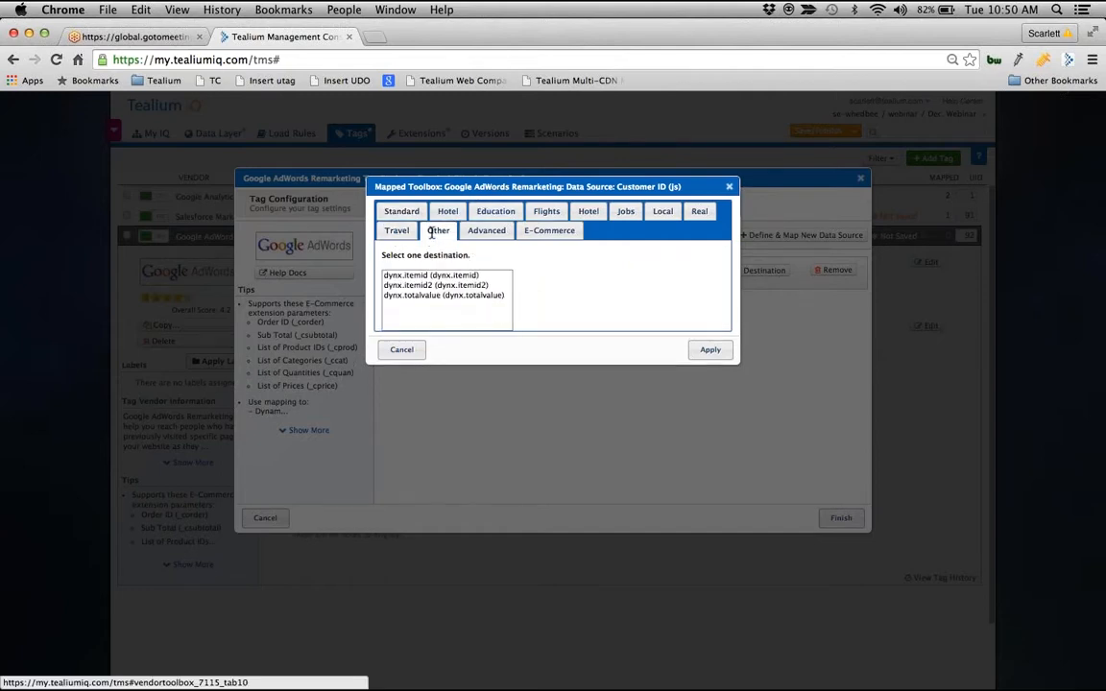
{"action": "left_click", "coordinate": [483, 230]}
{"action": "left_click", "coordinate": [401, 211]}
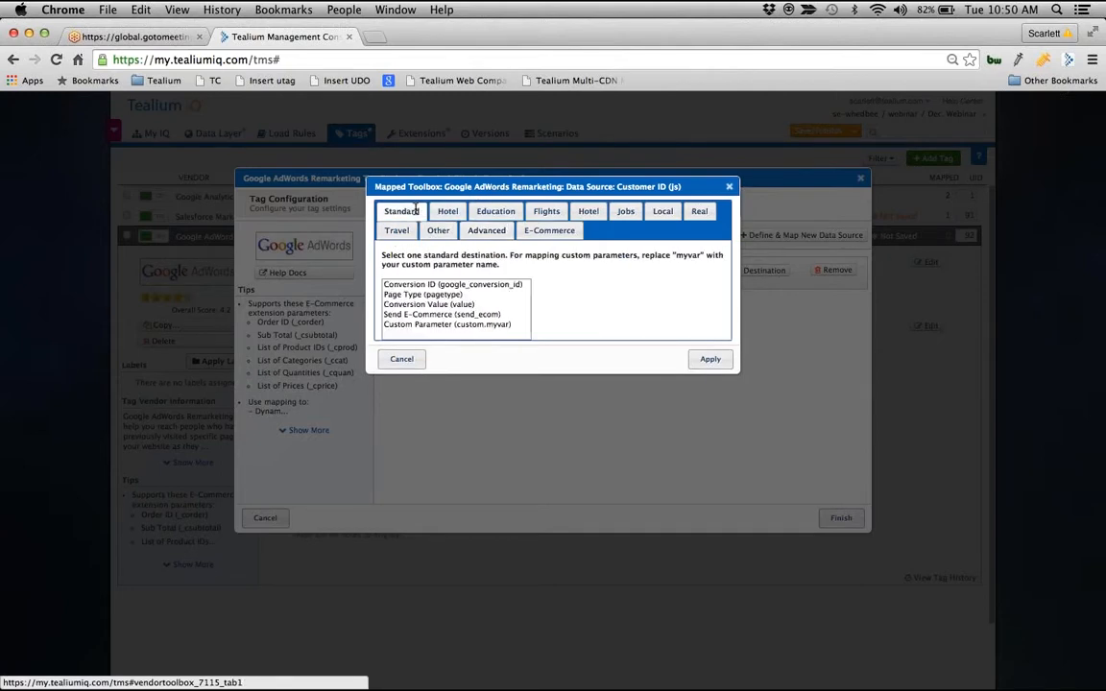
{"action": "left_click", "coordinate": [413, 304]}
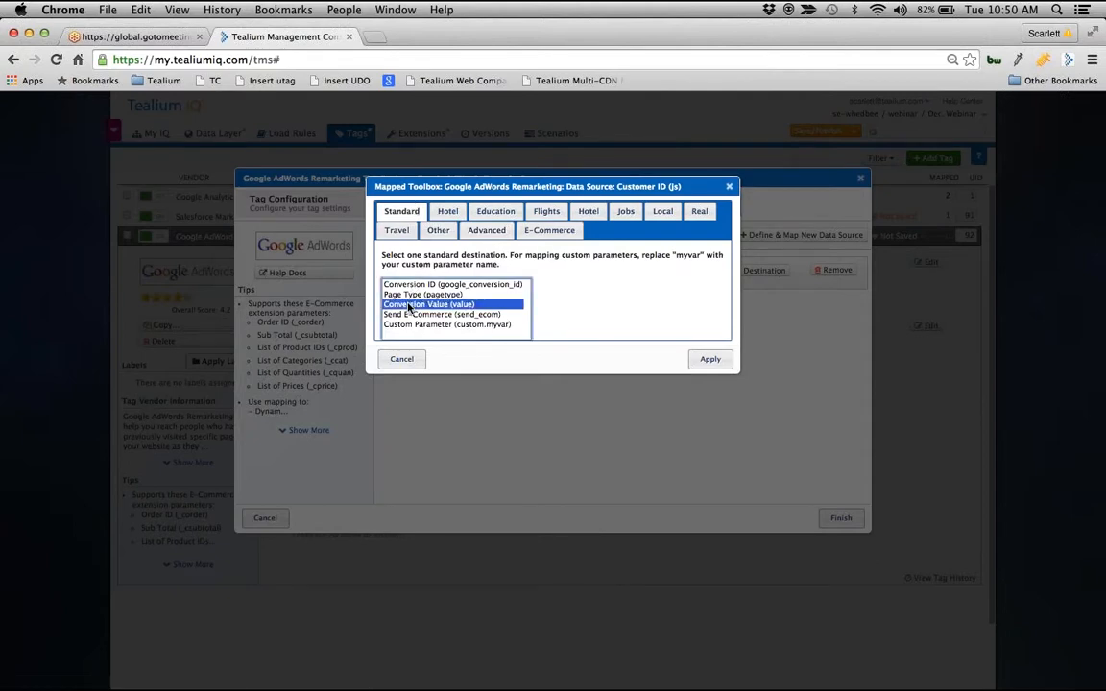
{"action": "left_click", "coordinate": [711, 362]}
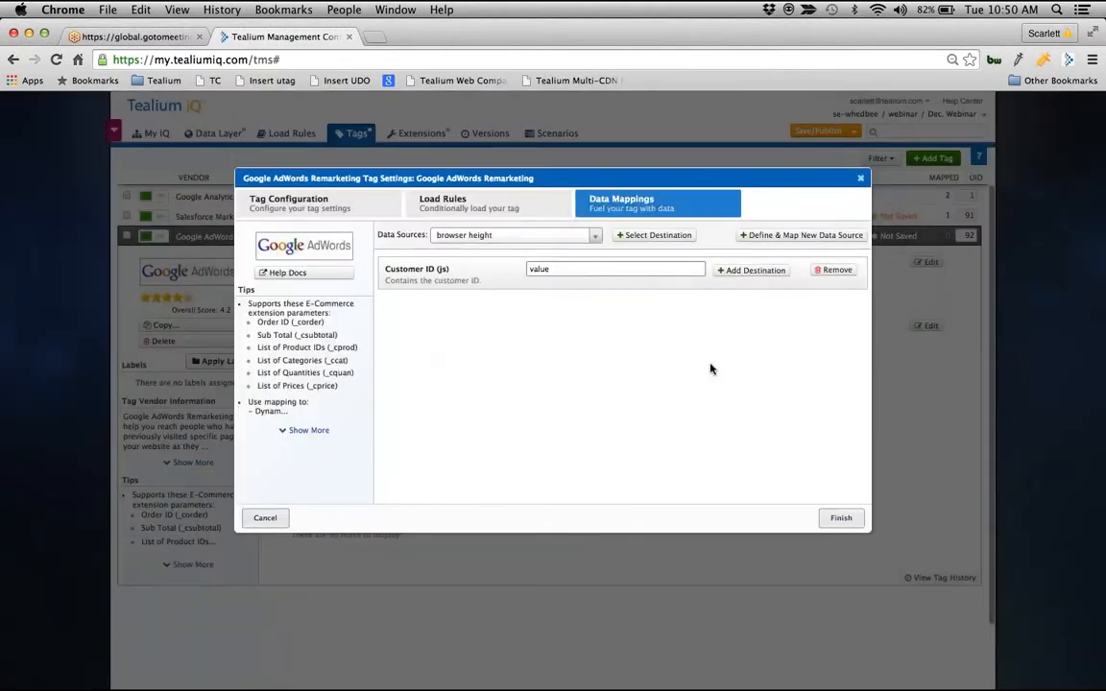
Step: Map the page_type data source to the Page Type destination and finish the Google AdWords Remarketing tag setup
{"action": "left_click", "coordinate": [592, 237]}
{"action": "type", "text": "page"}
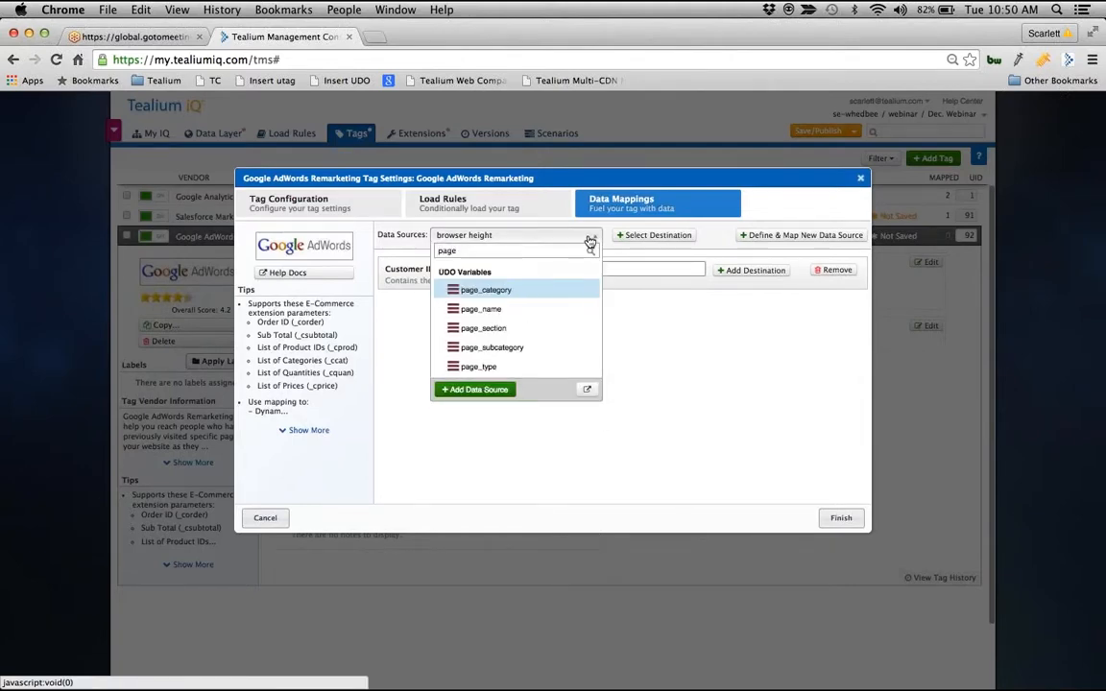
{"action": "left_click", "coordinate": [526, 368]}
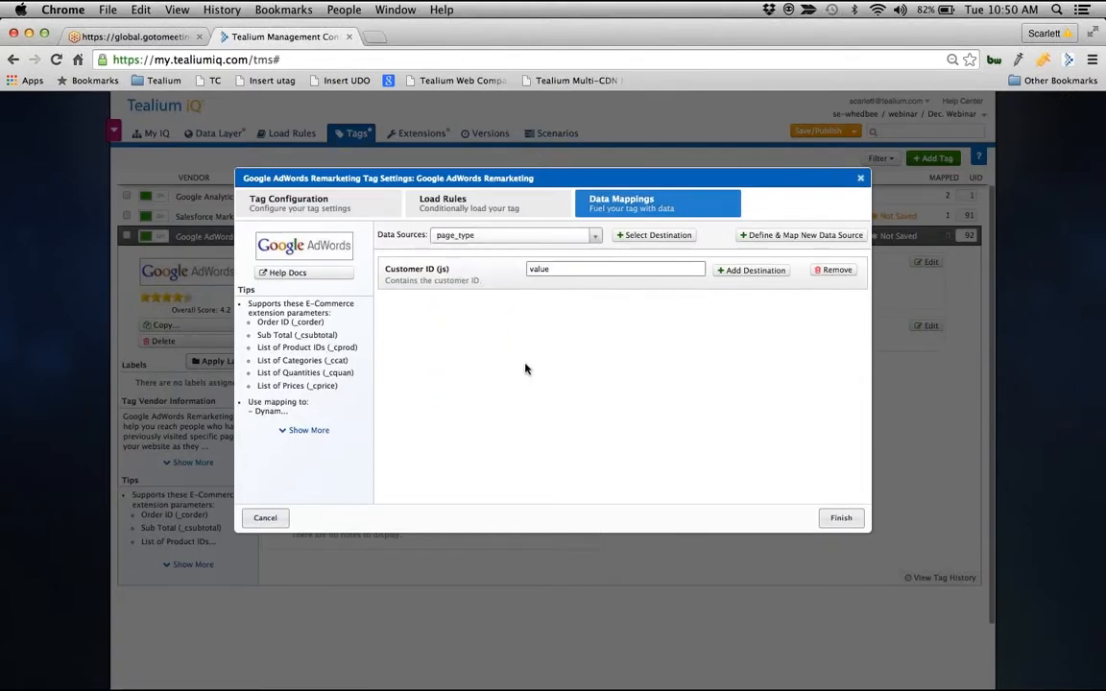
{"action": "left_click", "coordinate": [653, 235]}
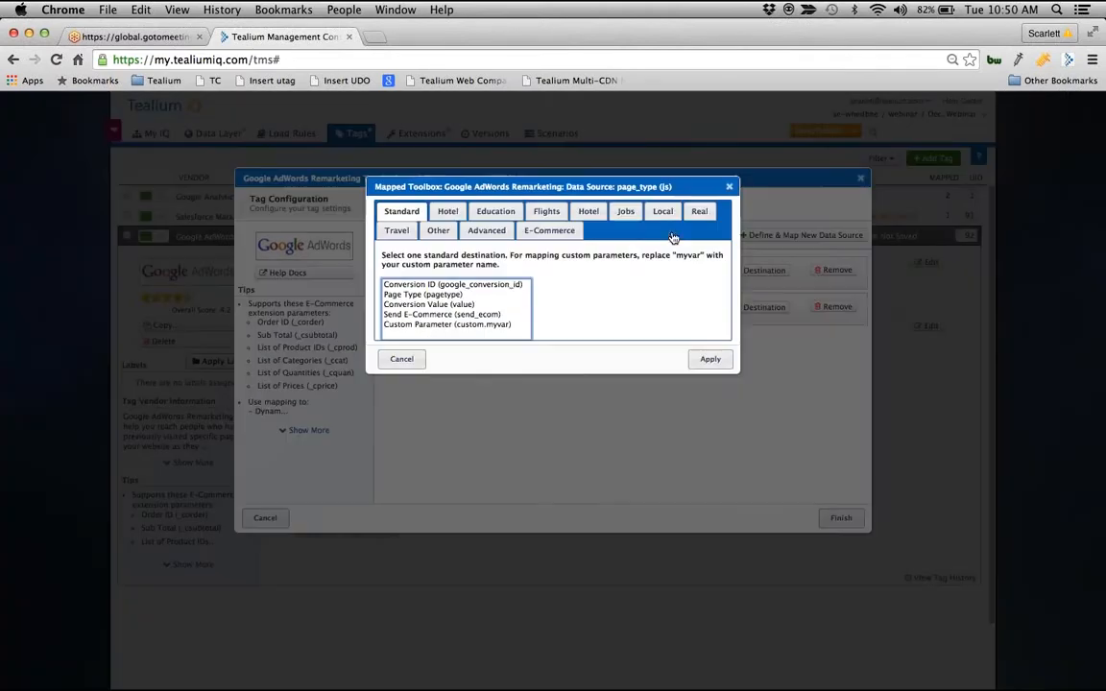
{"action": "left_click", "coordinate": [458, 295]}
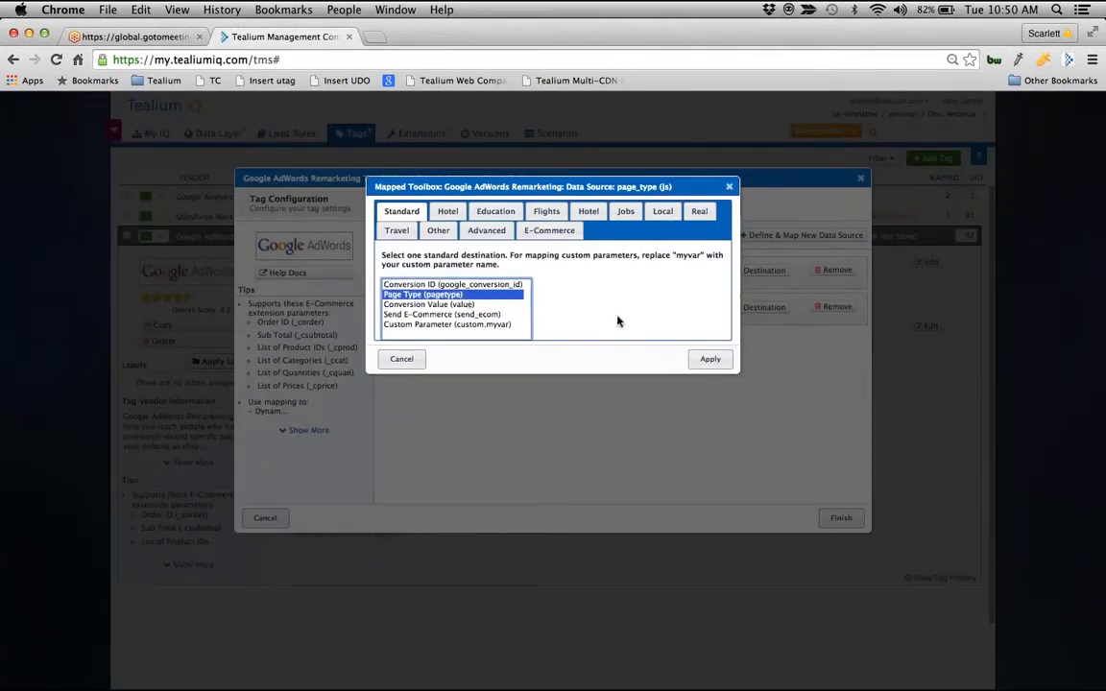
{"action": "left_click", "coordinate": [707, 360]}
{"action": "left_click", "coordinate": [838, 517]}
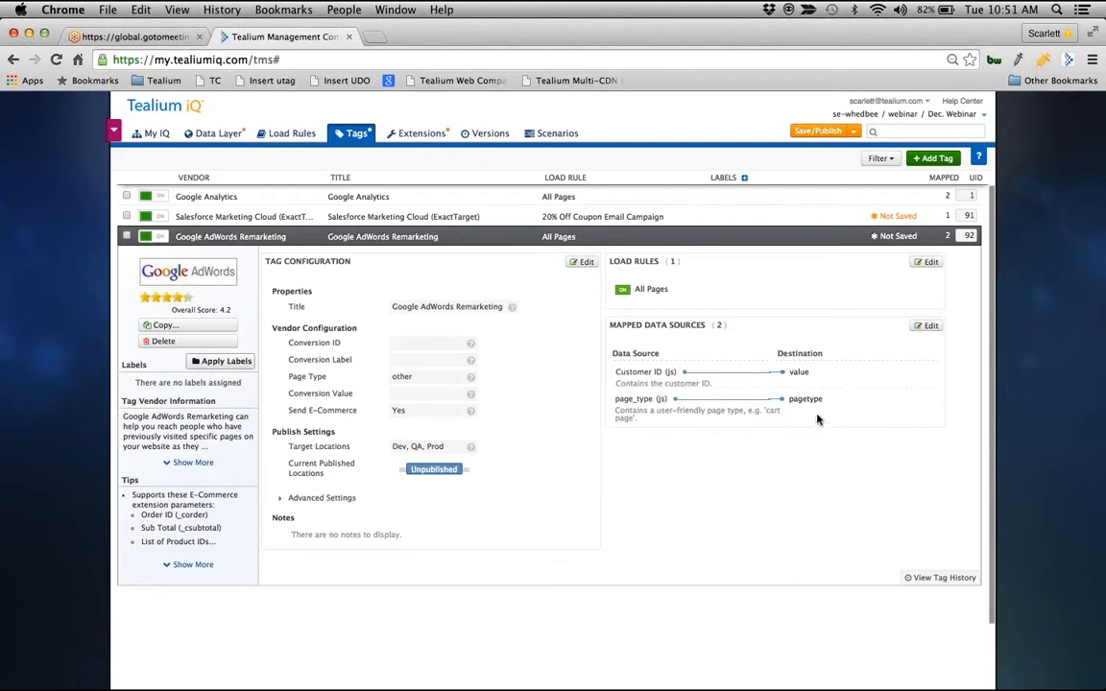
Step: Edit the Google Analytics tag's data mappings and choose Campaign Cookie Timeout as a standard destination for the campaign_id data source
{"action": "left_click", "coordinate": [683, 196]}
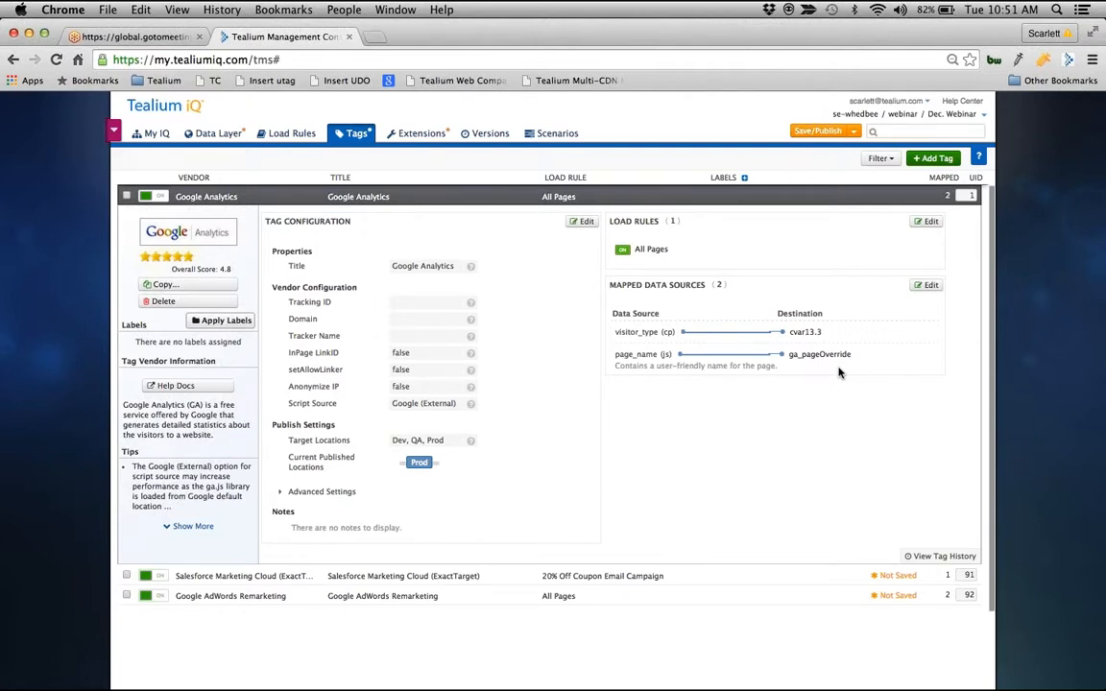
{"action": "left_click", "coordinate": [926, 286]}
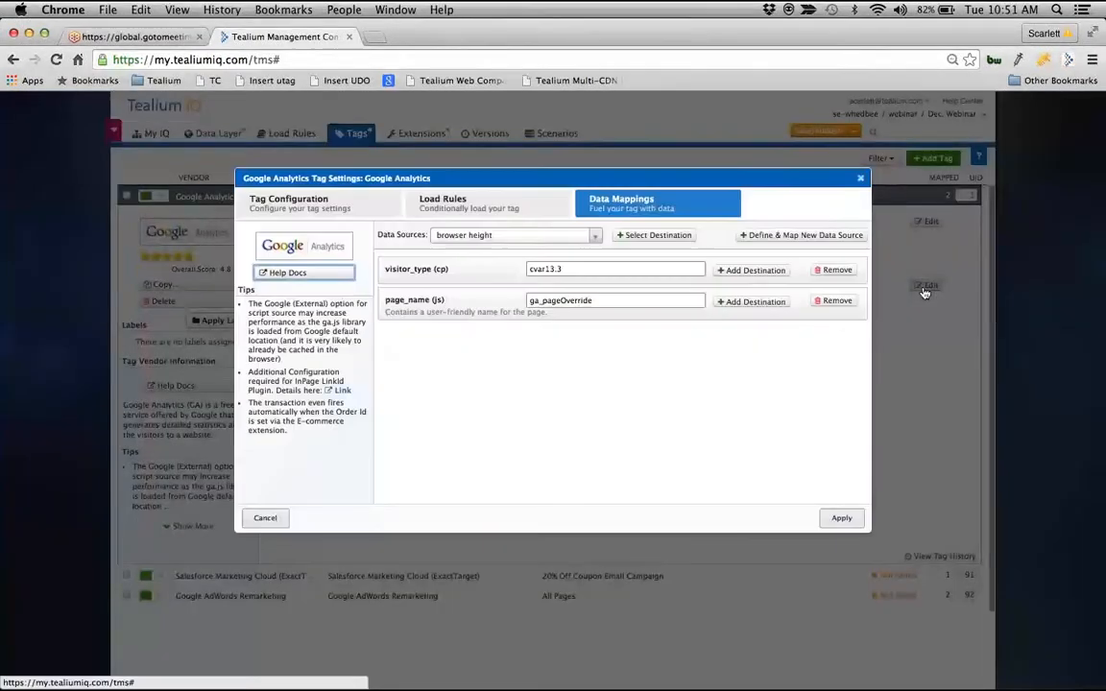
{"action": "left_click", "coordinate": [594, 239]}
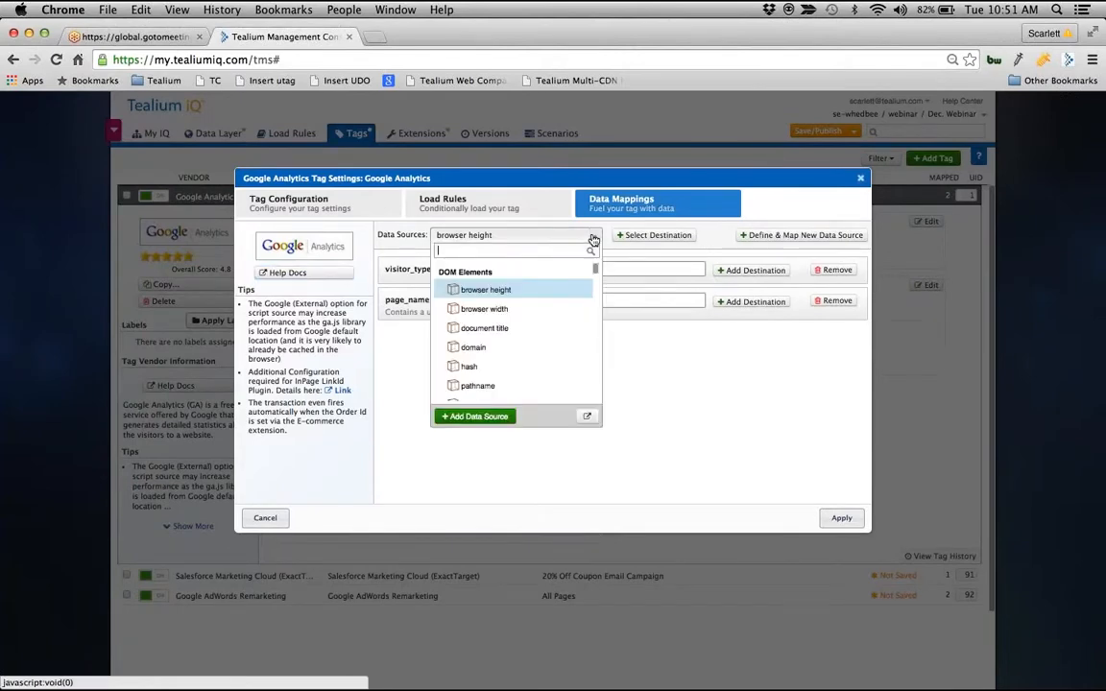
{"action": "type", "text": "da"}
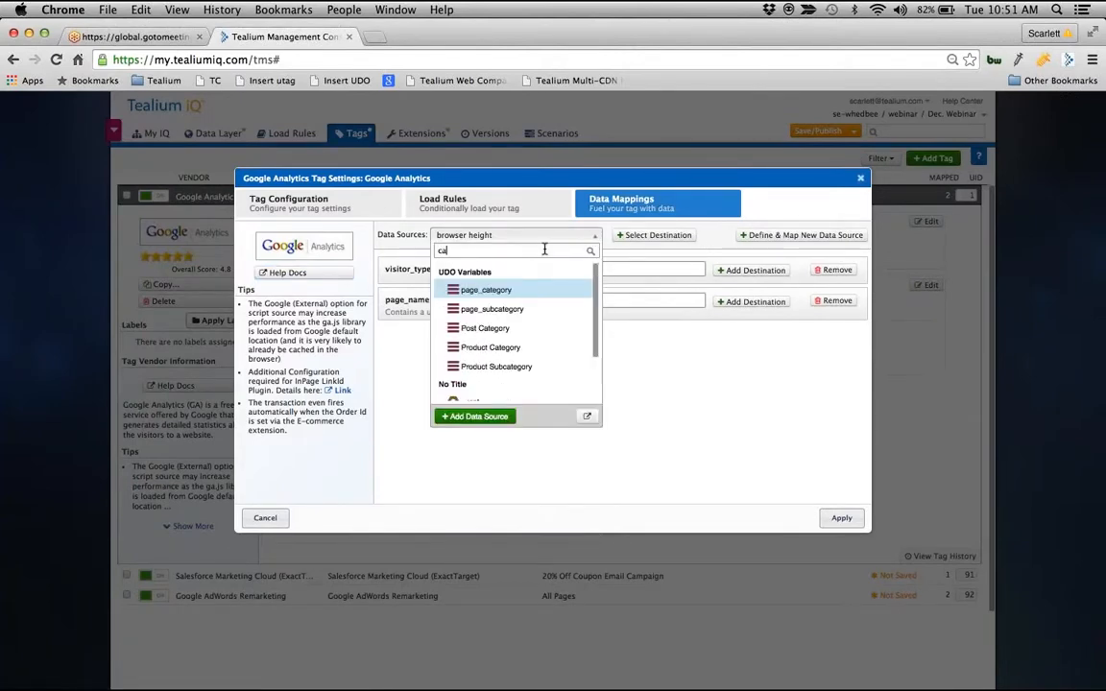
{"action": "type", "text": "m"}
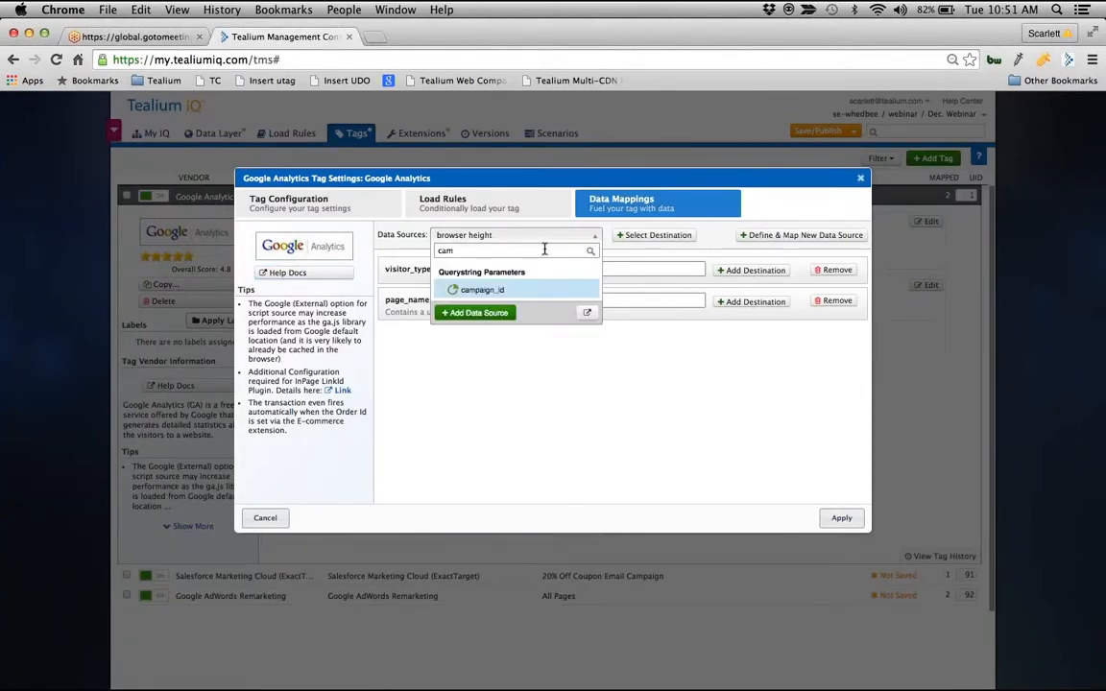
{"action": "left_click", "coordinate": [480, 288]}
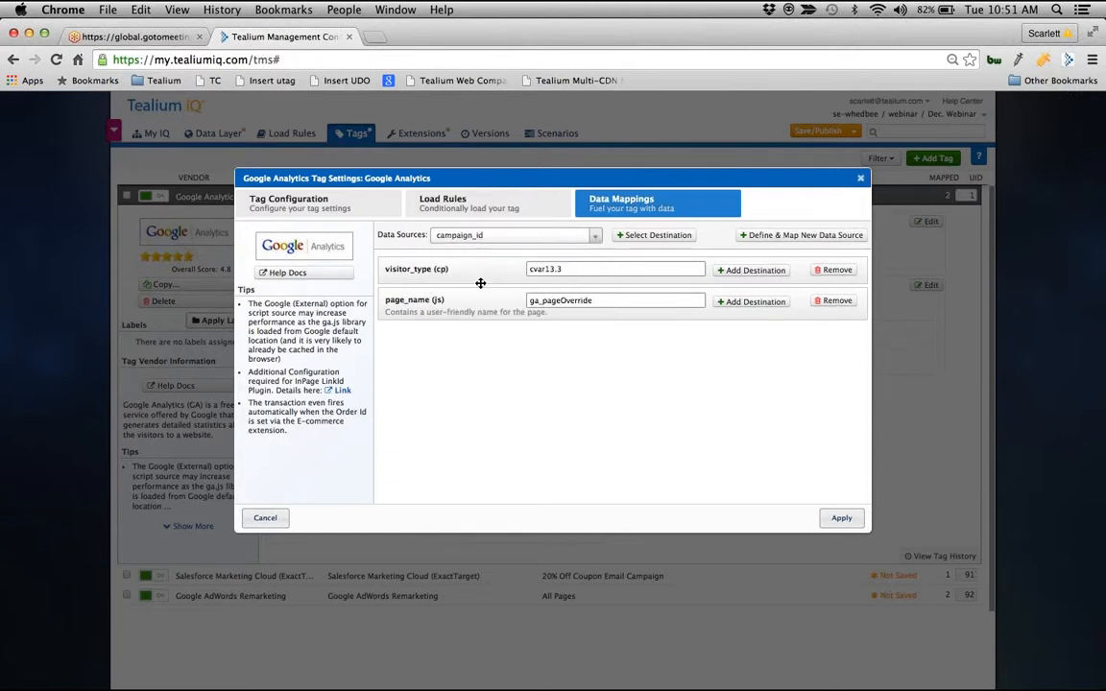
{"action": "left_click", "coordinate": [643, 238]}
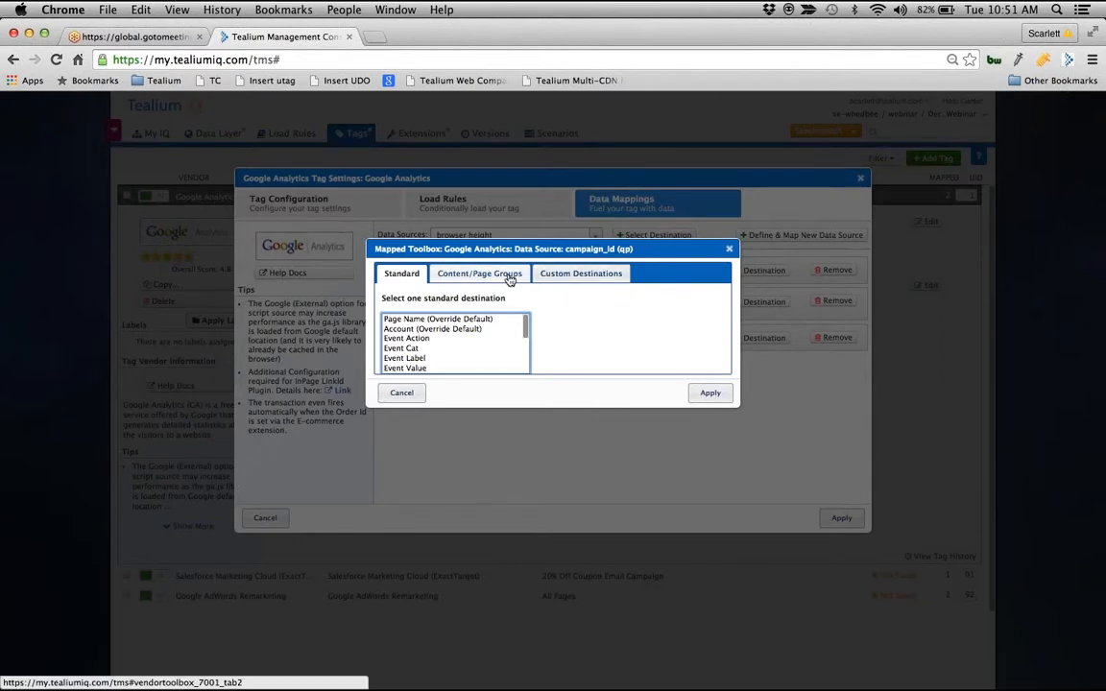
{"action": "left_click_drag", "start_coordinate": [526, 331], "coordinate": [521, 366]}
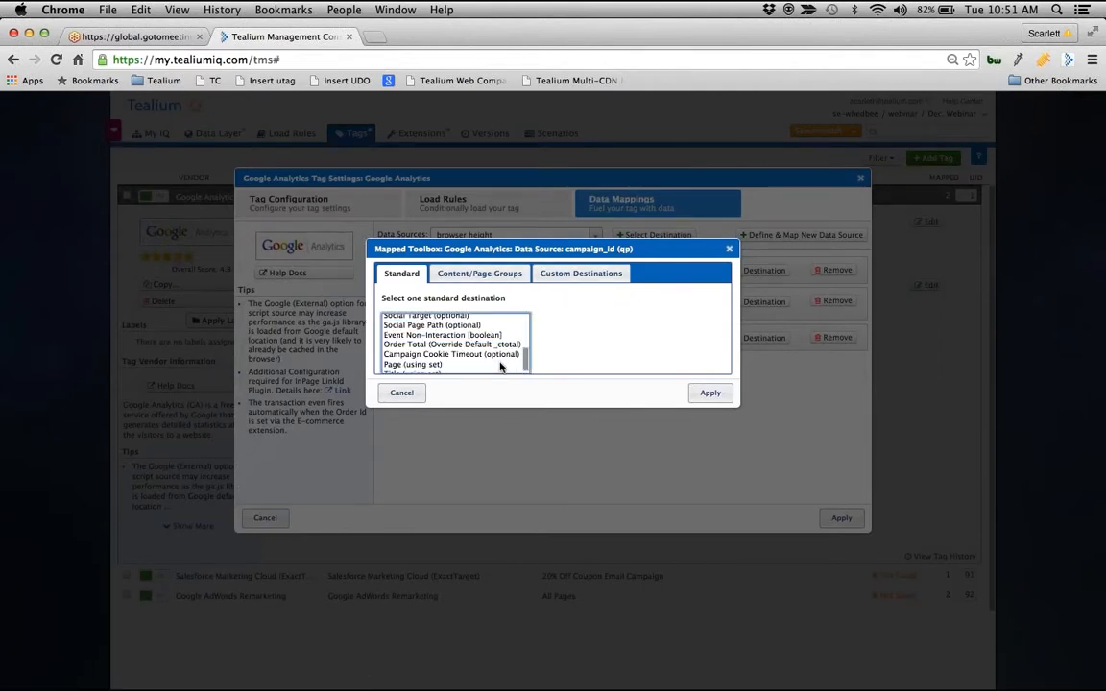
{"action": "left_click", "coordinate": [491, 354]}
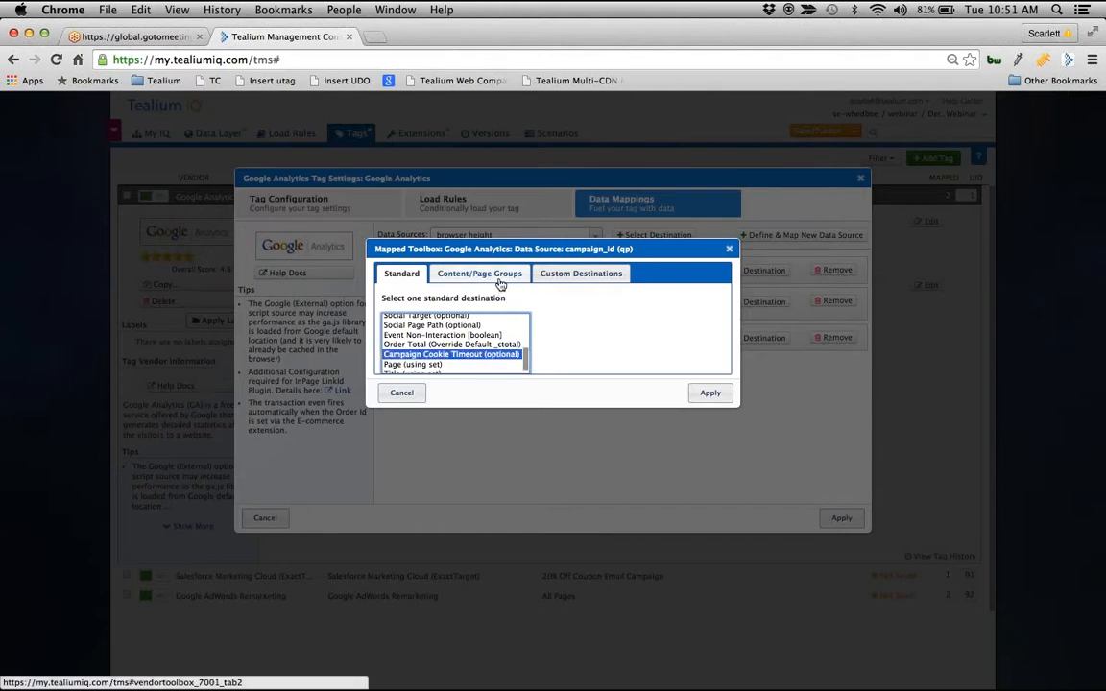
Step: Add a custom destination with Page/View scope and index 7 for campaign_id, and apply the Google Analytics tag mappings
{"action": "left_click", "coordinate": [552, 273]}
{"action": "left_click", "coordinate": [494, 320]}
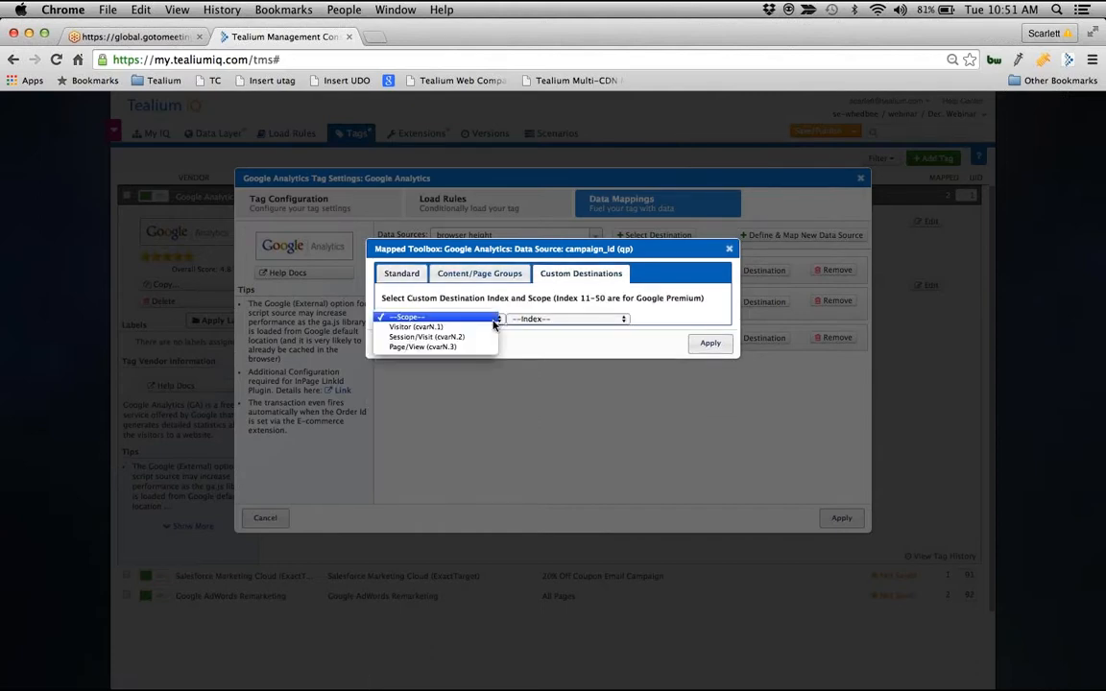
{"action": "left_click", "coordinate": [492, 321]}
{"action": "left_click", "coordinate": [474, 319]}
{"action": "key", "text": "Return"}
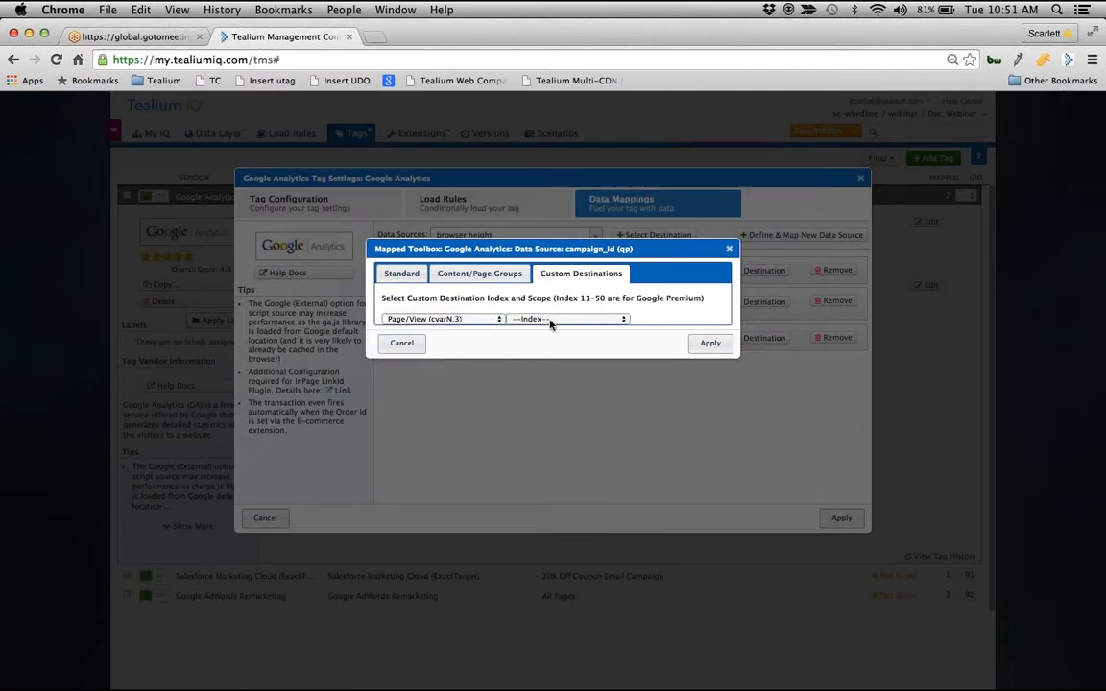
{"action": "left_click", "coordinate": [551, 319]}
{"action": "left_click", "coordinate": [528, 386]}
{"action": "left_click", "coordinate": [709, 343]}
{"action": "left_click", "coordinate": [837, 516]}
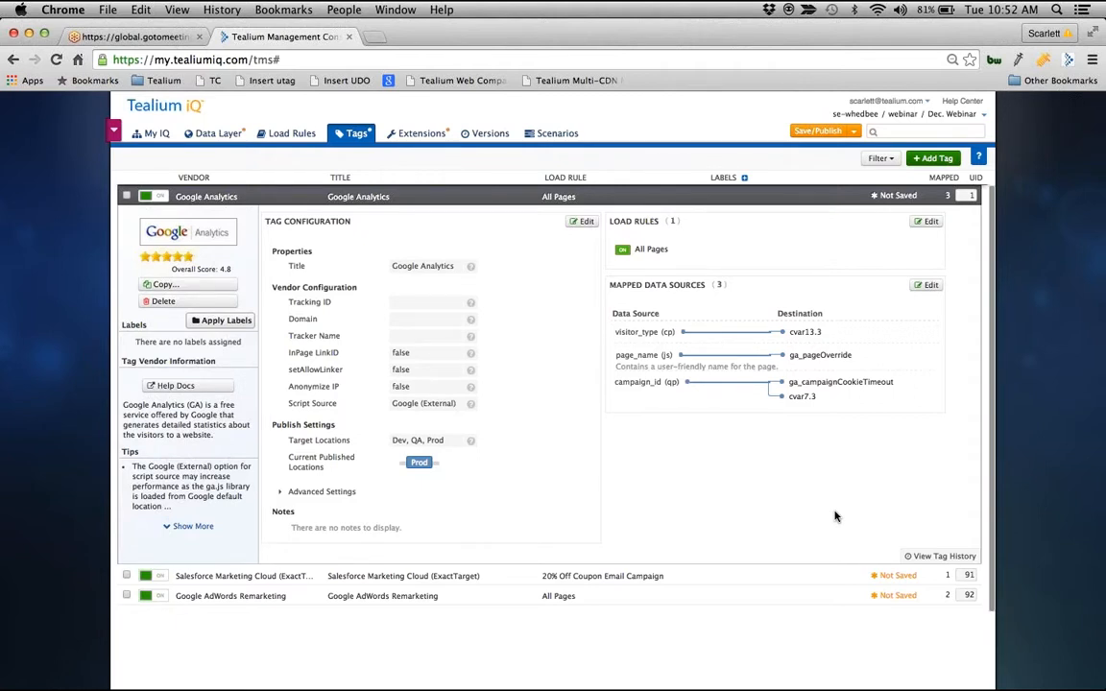
{"action": "left_click", "coordinate": [469, 200]}
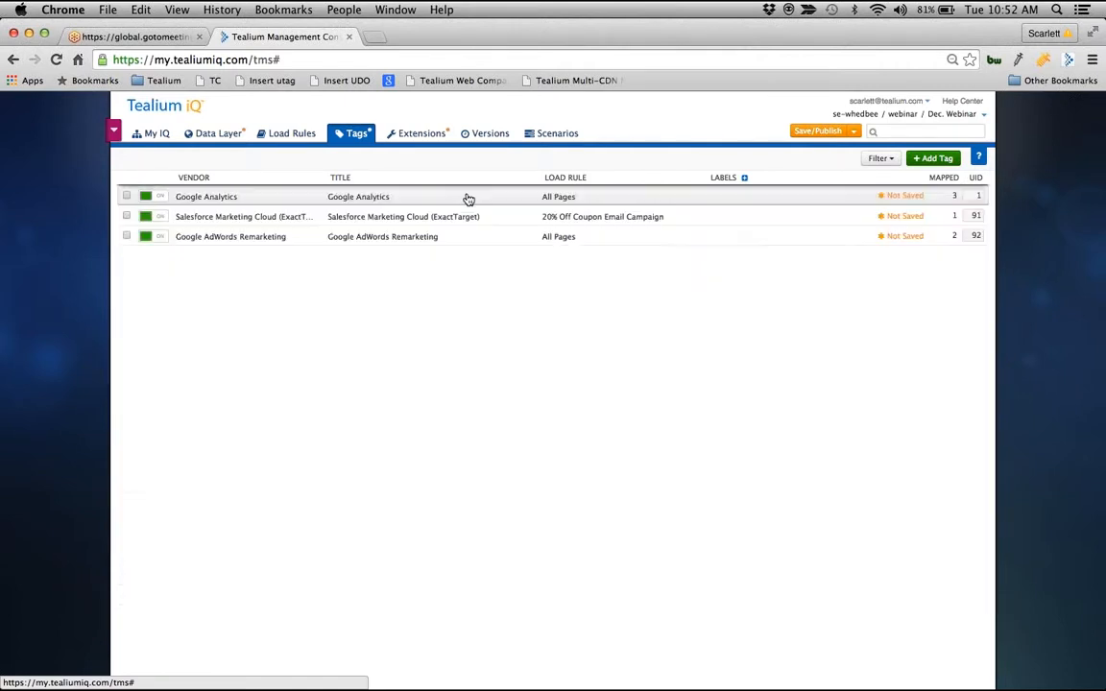
Step: Review the order and product value mappings configured in the E-commerce extension
{"action": "left_click", "coordinate": [419, 134]}
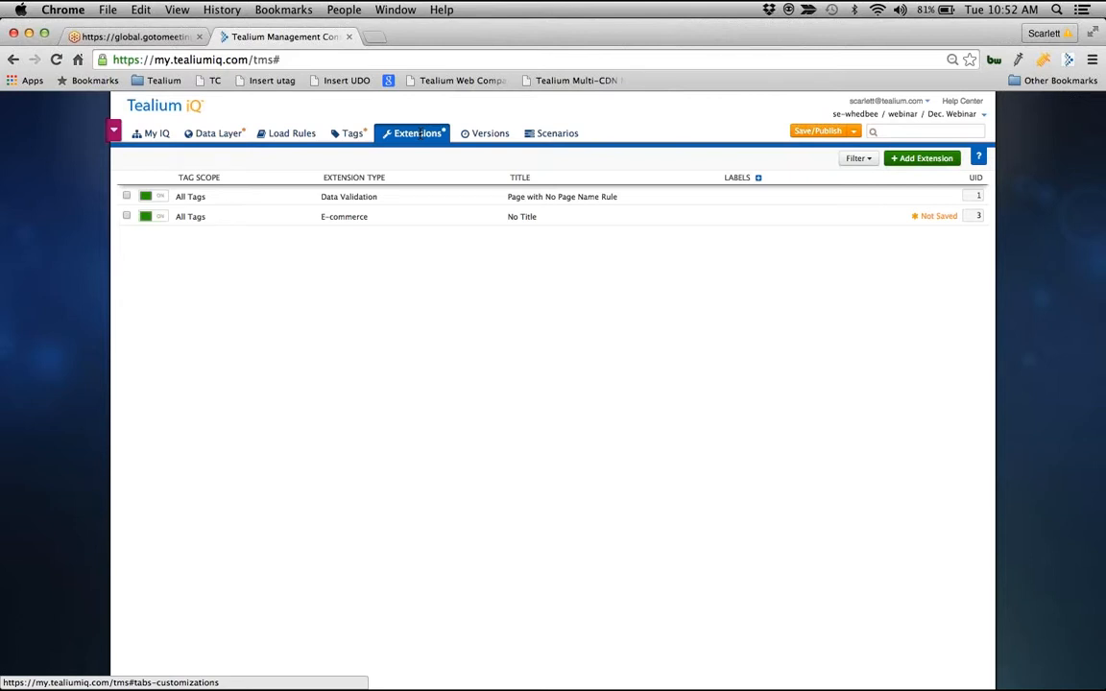
{"action": "left_click", "coordinate": [410, 222]}
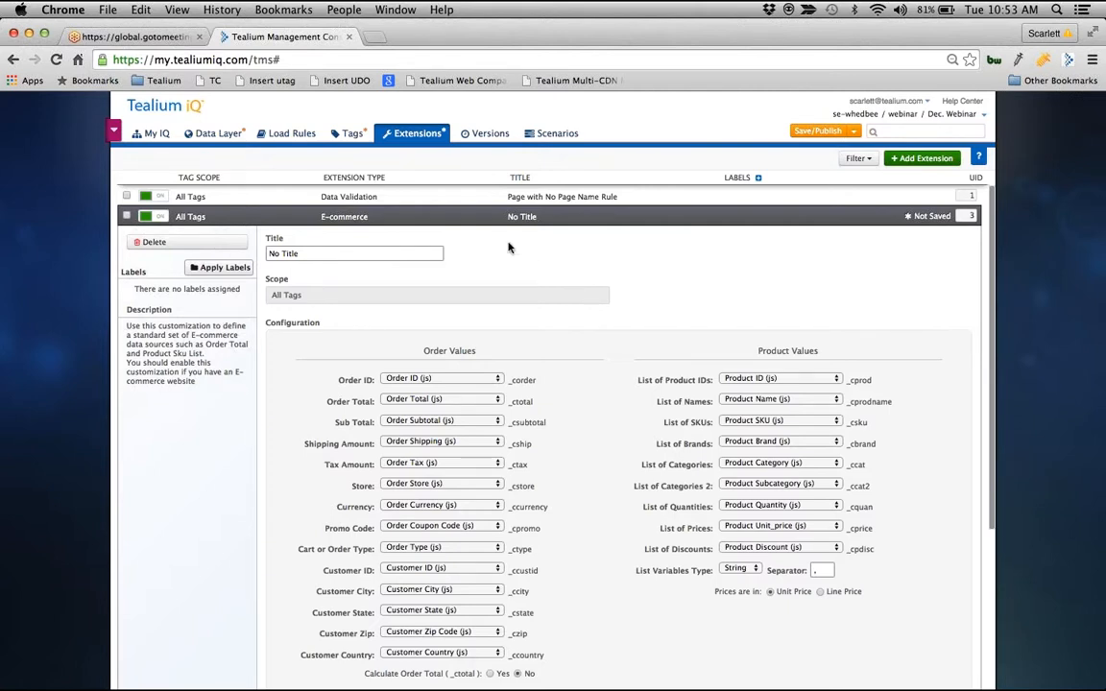
{"action": "left_click", "coordinate": [488, 218]}
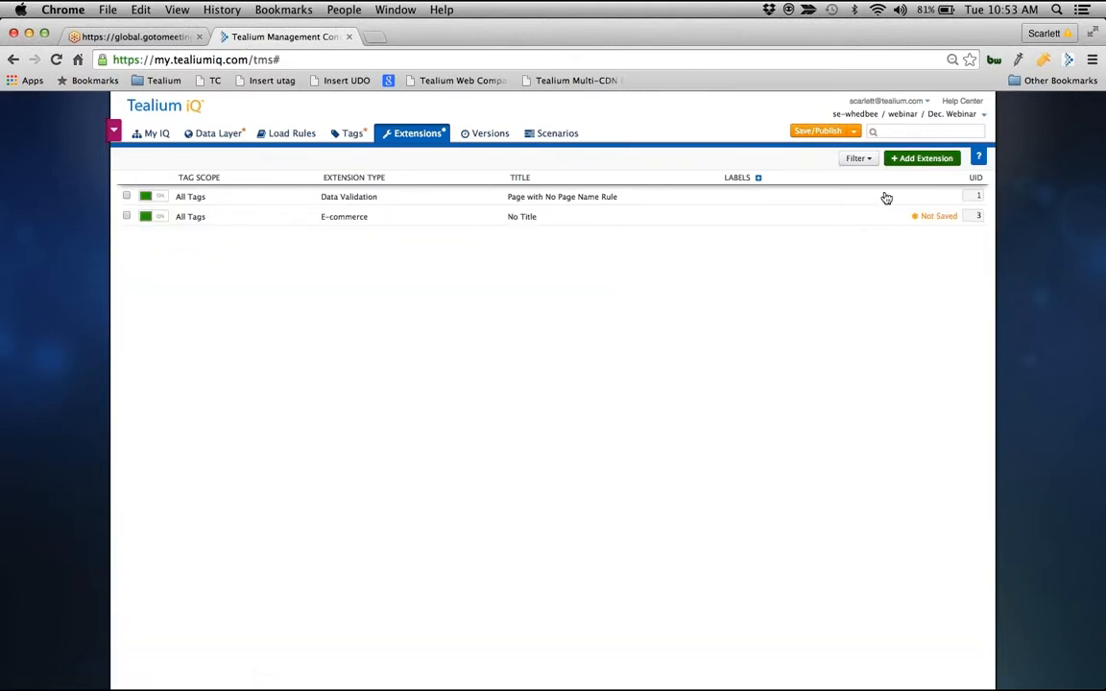
Step: Examine the event-tracking extensions offered in the extension library, and leave without adding one
{"action": "left_click", "coordinate": [921, 157]}
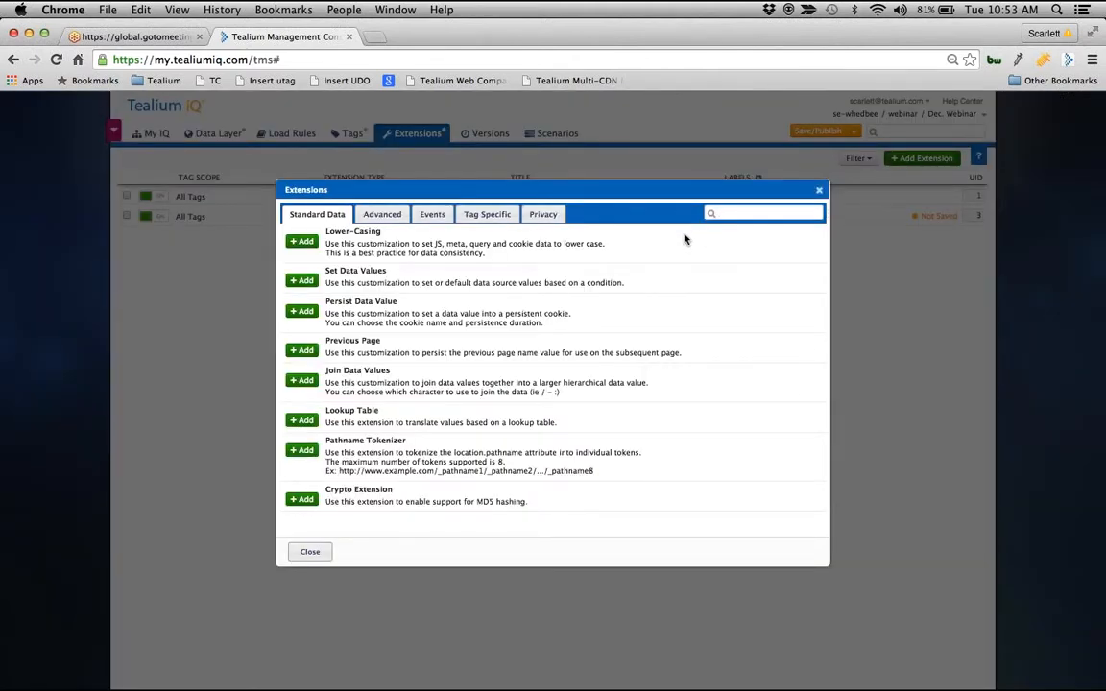
{"action": "left_click", "coordinate": [427, 217]}
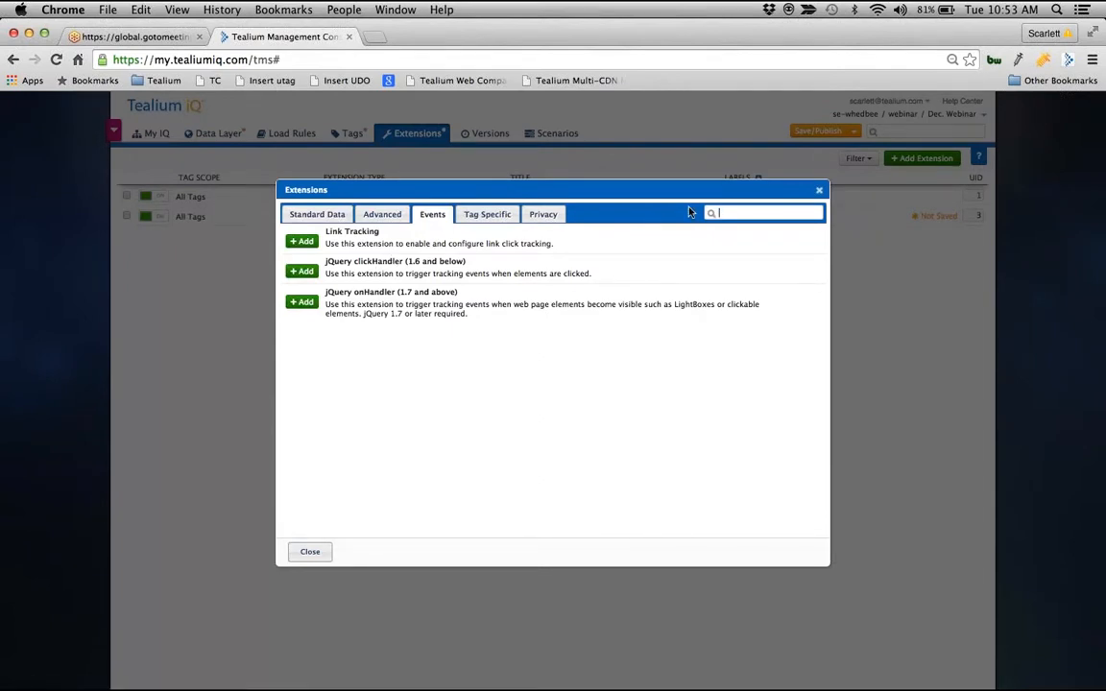
{"action": "left_click", "coordinate": [819, 190]}
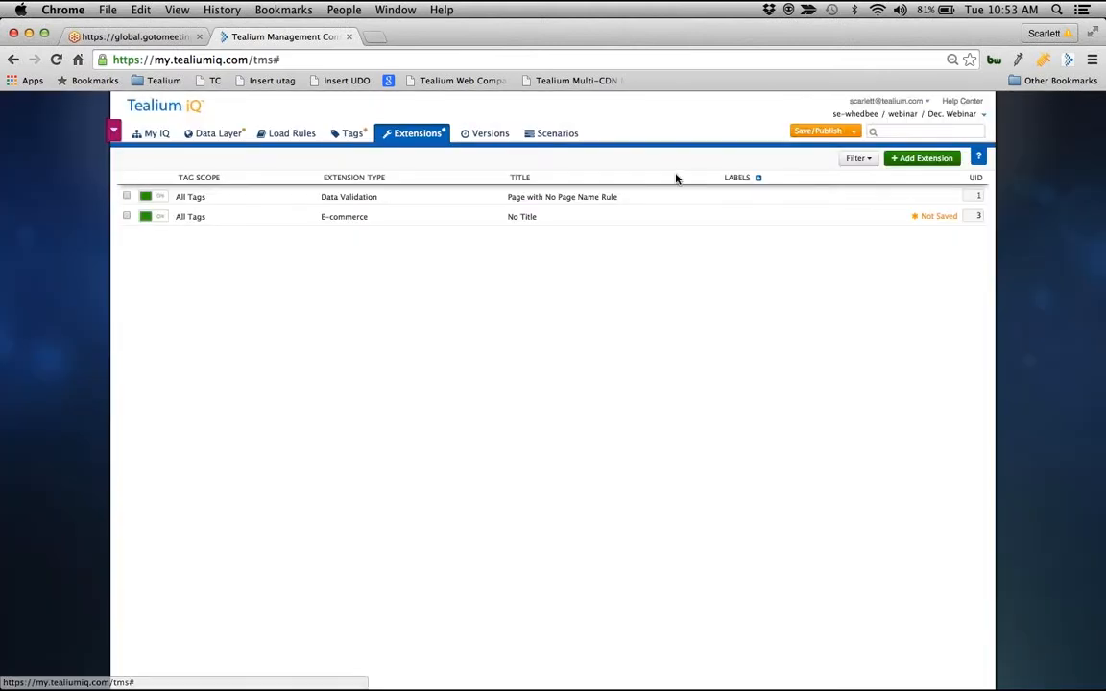
Step: Load tealiumecommerce.com in a new browser tab and launch the Tealium Web Companion on it
{"action": "left_click", "coordinate": [375, 38]}
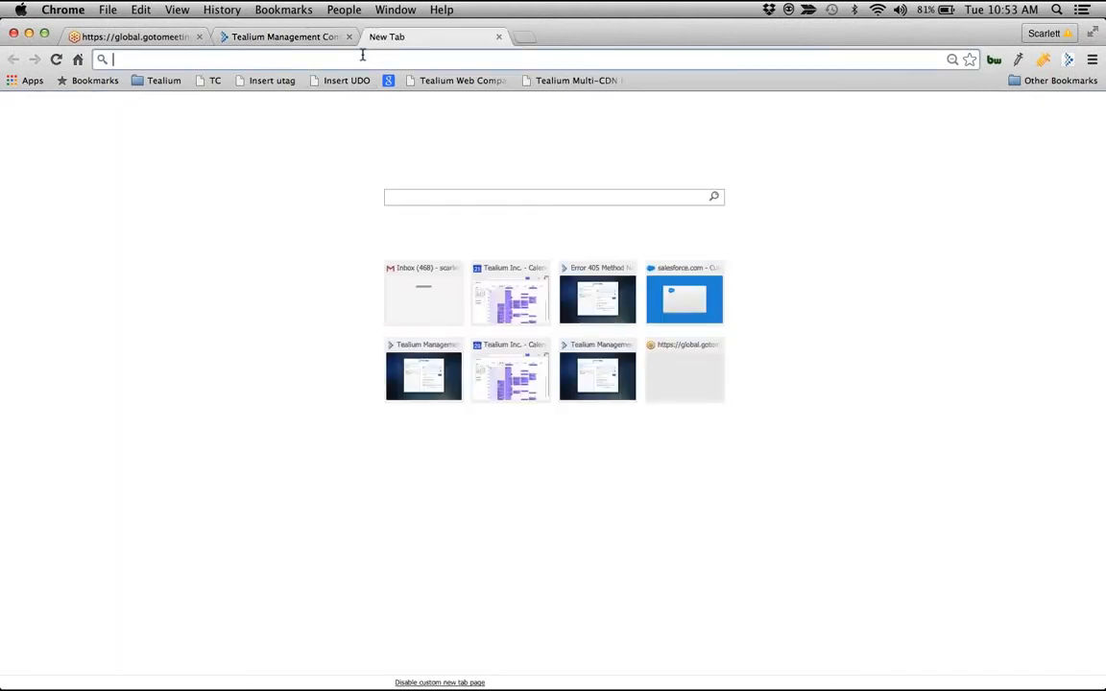
{"action": "type", "text": "tealiumecommerce.com"}
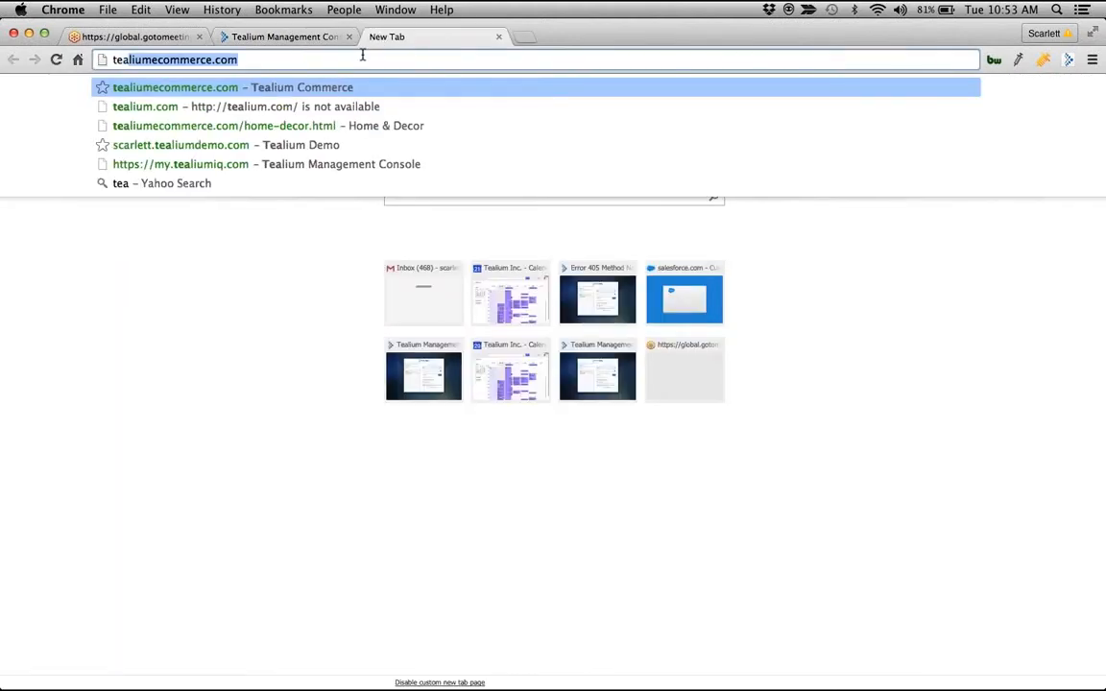
{"action": "key", "text": "Return"}
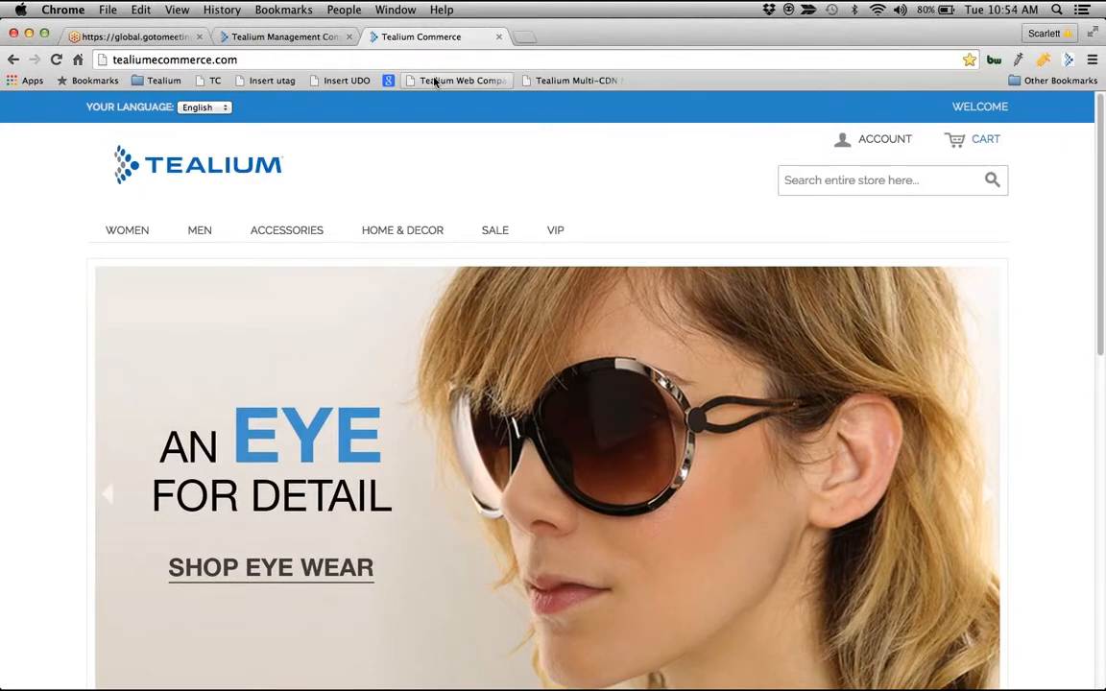
{"action": "left_click", "coordinate": [435, 81]}
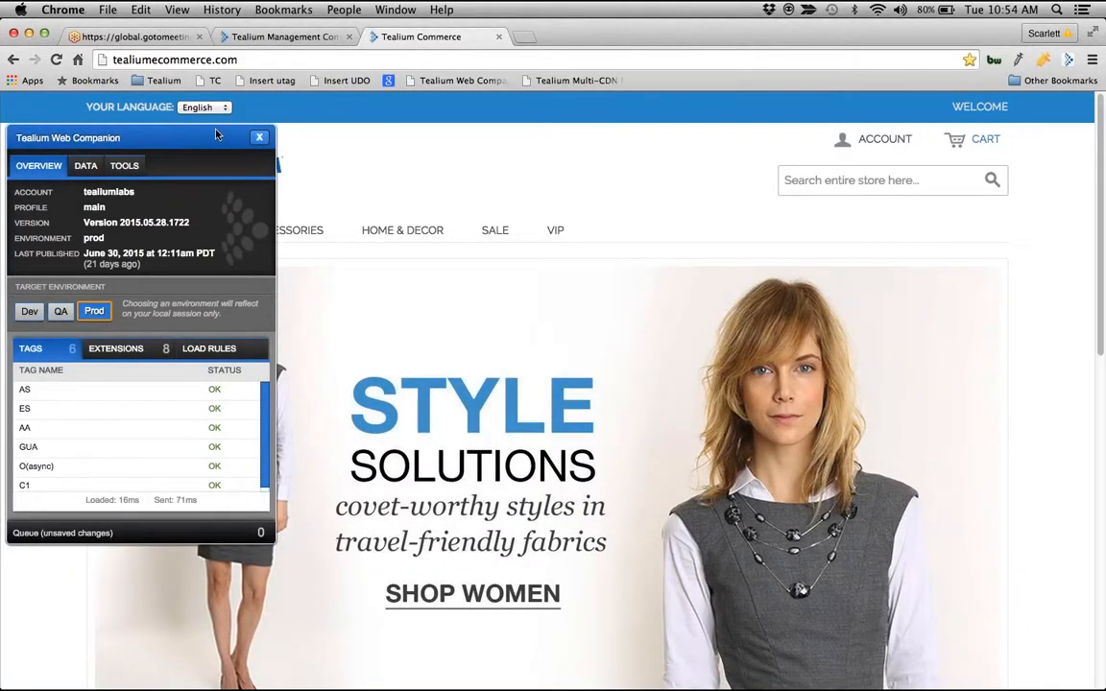
Step: Review the extensions and load rules listed in the Web Companion overview for the store's home page
{"action": "left_click_drag", "start_coordinate": [225, 135], "coordinate": [486, 107]}
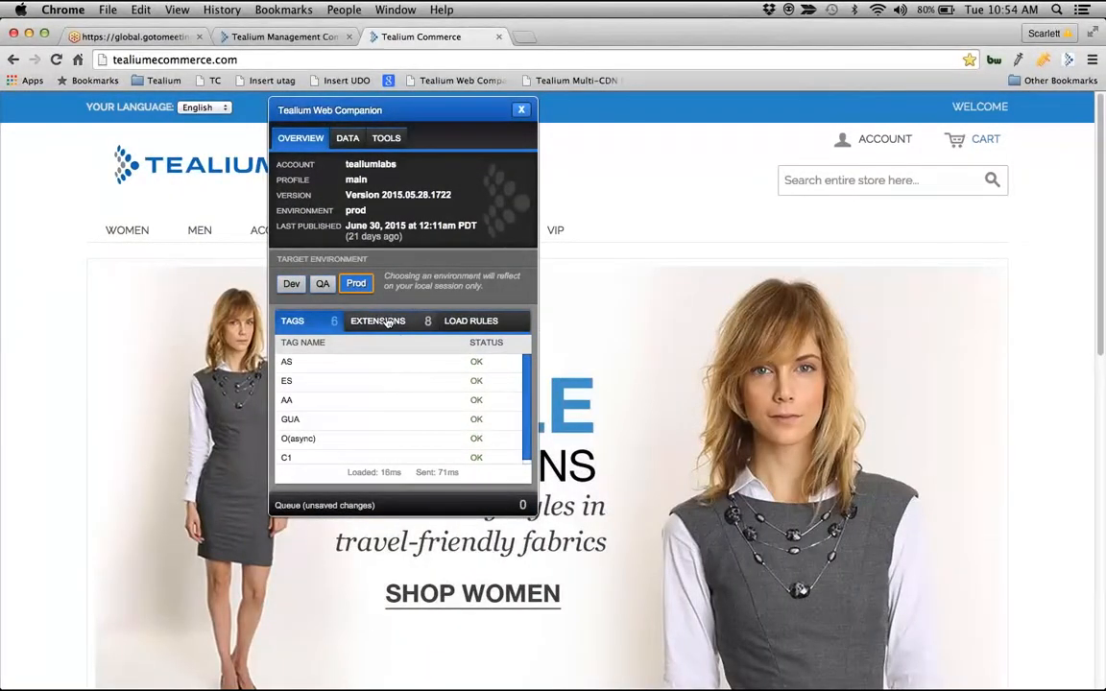
{"action": "left_click", "coordinate": [387, 322]}
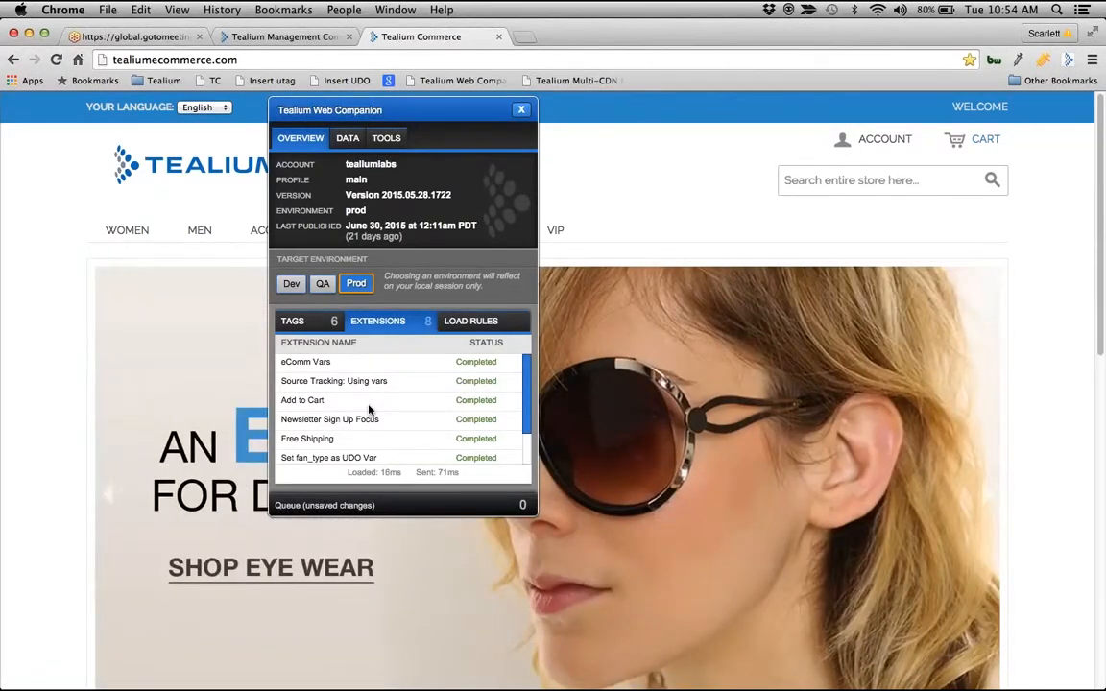
{"action": "left_click", "coordinate": [461, 326]}
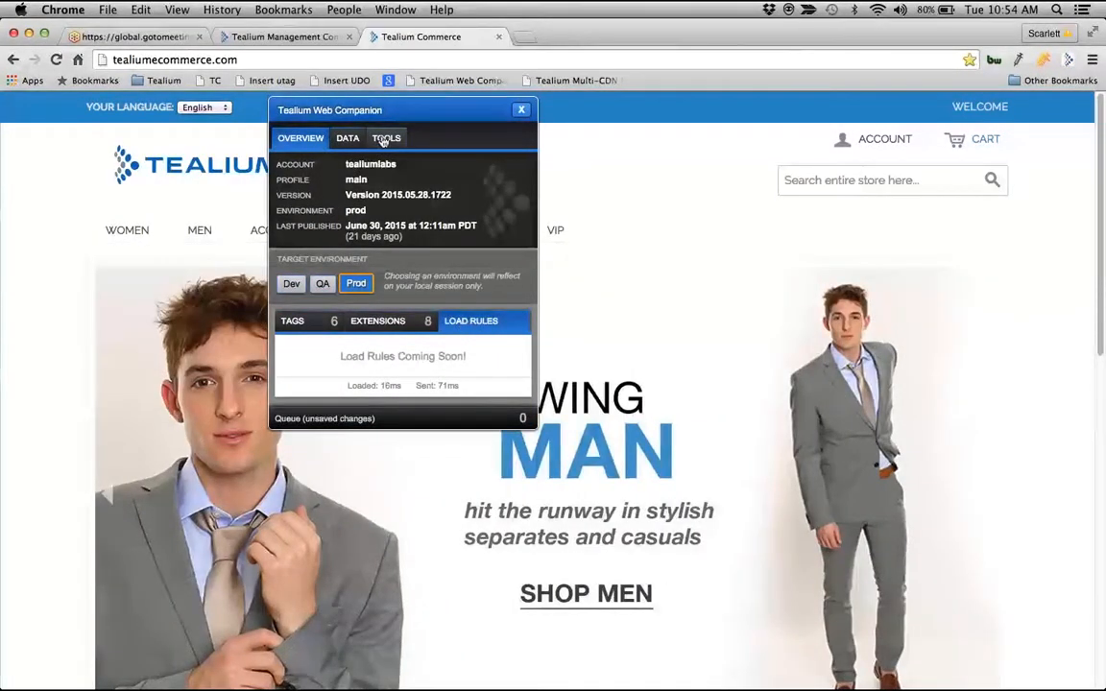
Step: Start the On-Page Element Selector and pick the VIP navigation link as the target
{"action": "left_click", "coordinate": [384, 139]}
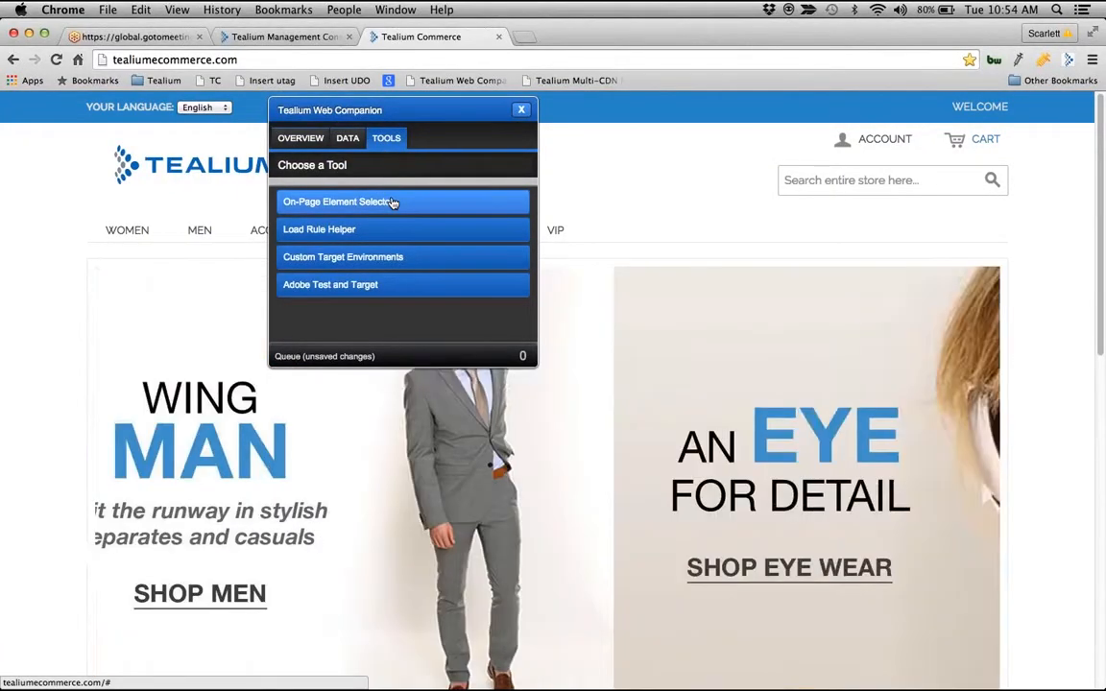
{"action": "left_click", "coordinate": [392, 202]}
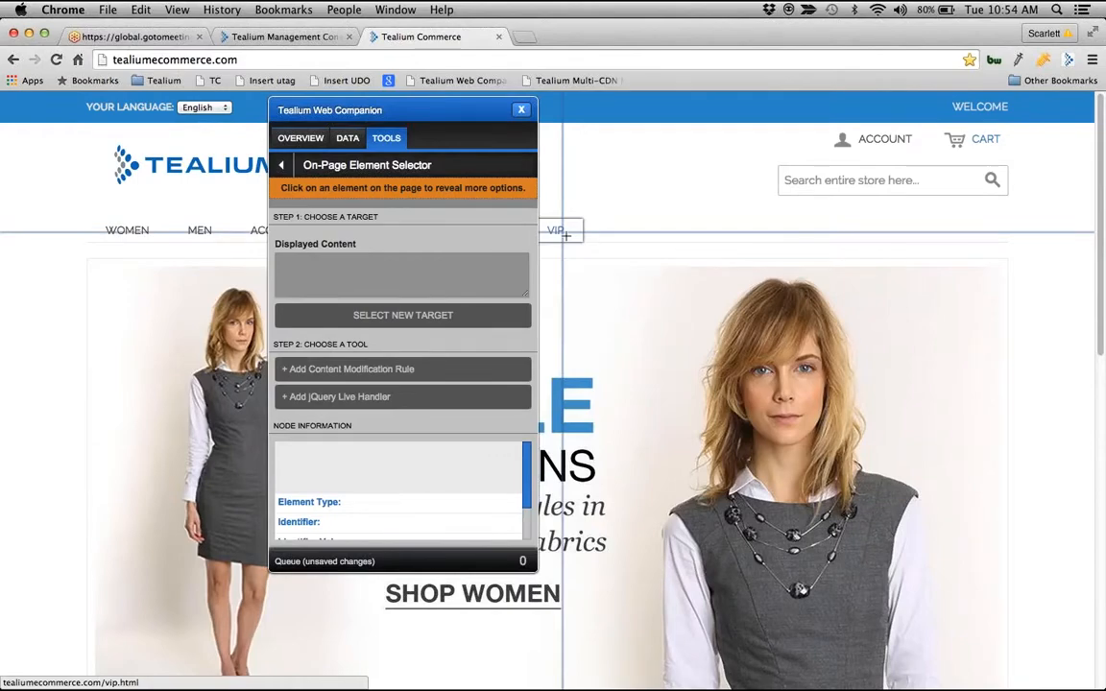
{"action": "left_click", "coordinate": [566, 234]}
{"action": "left_click_drag", "start_coordinate": [470, 112], "coordinate": [375, 122]}
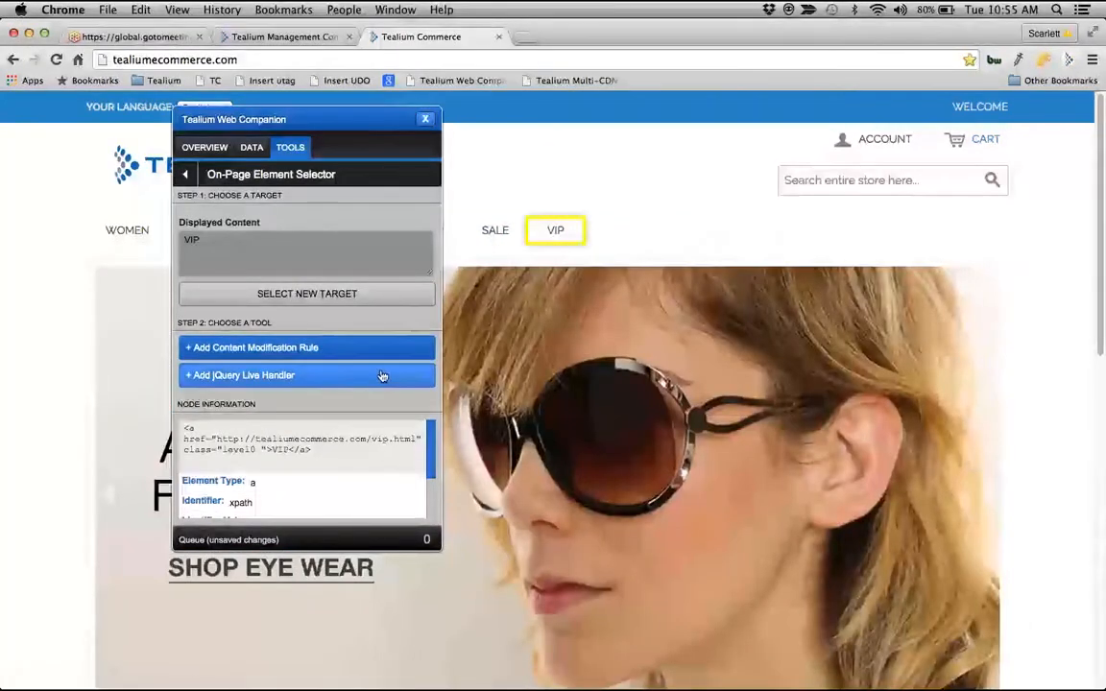
Step: Try a jQuery Live Handler on the VIP link with a mousedown trigger, check the tracking events, and discard it
{"action": "left_click", "coordinate": [379, 375]}
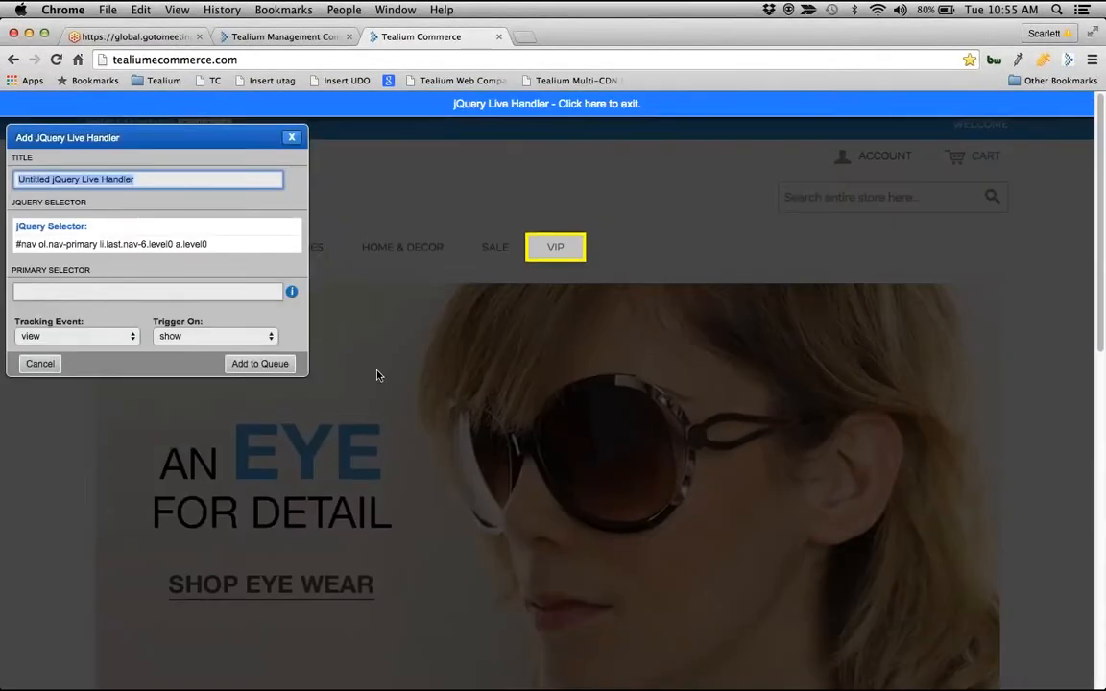
{"action": "left_click_drag", "start_coordinate": [217, 141], "coordinate": [572, 293]}
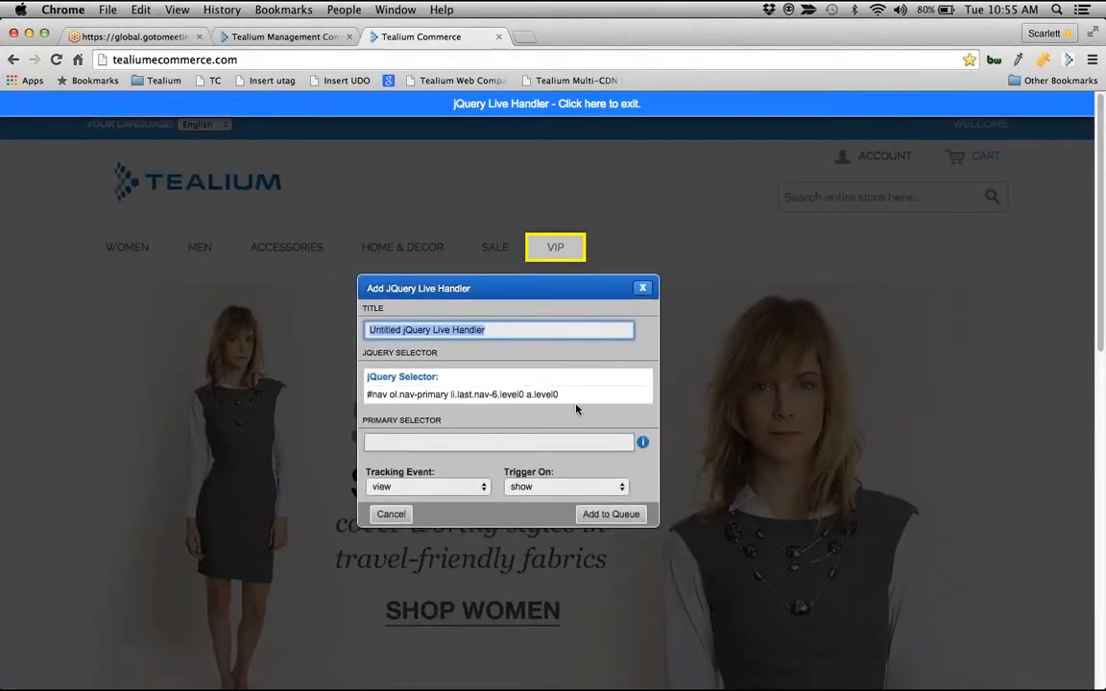
{"action": "left_click", "coordinate": [617, 487]}
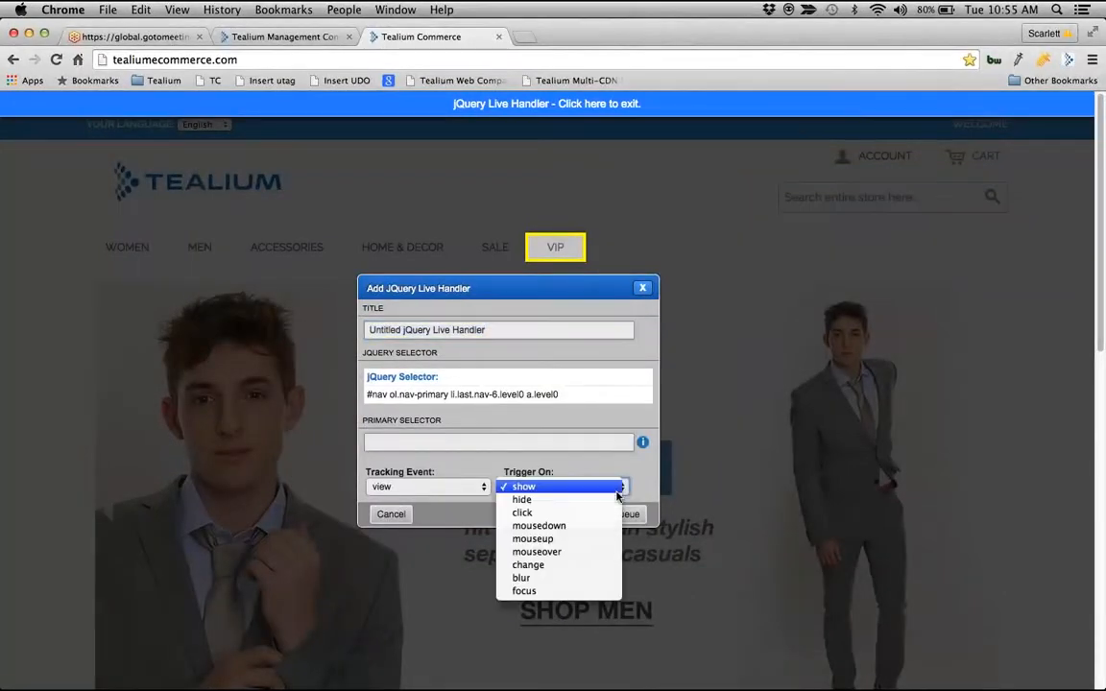
{"action": "left_click", "coordinate": [576, 526]}
{"action": "left_click", "coordinate": [471, 488]}
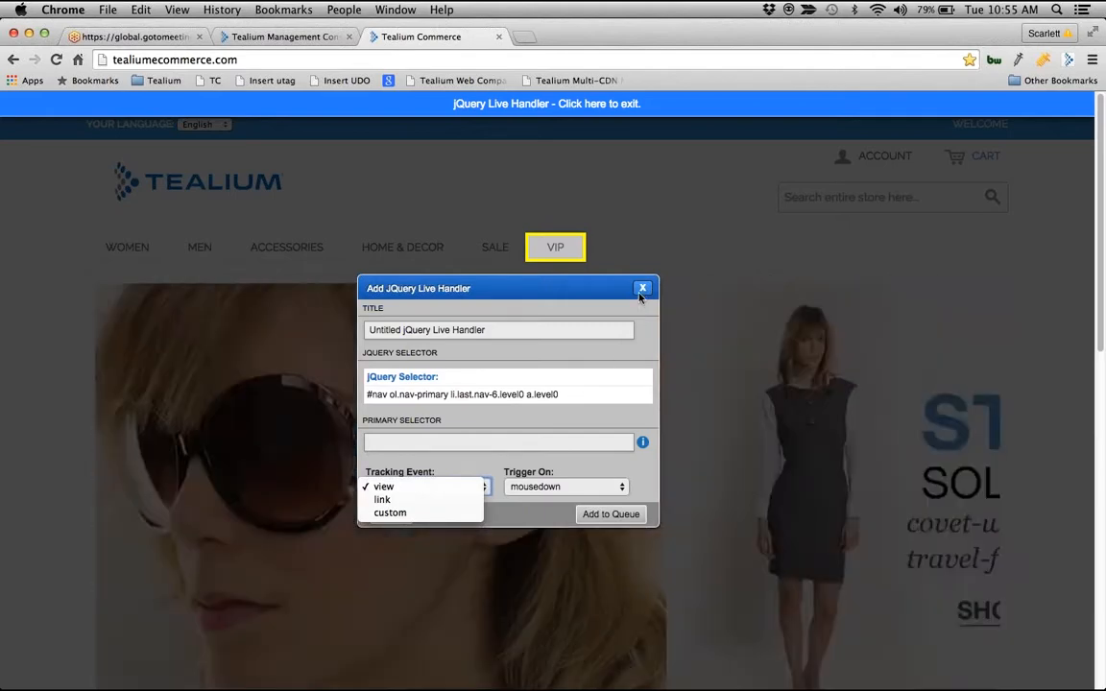
{"action": "left_click", "coordinate": [641, 290]}
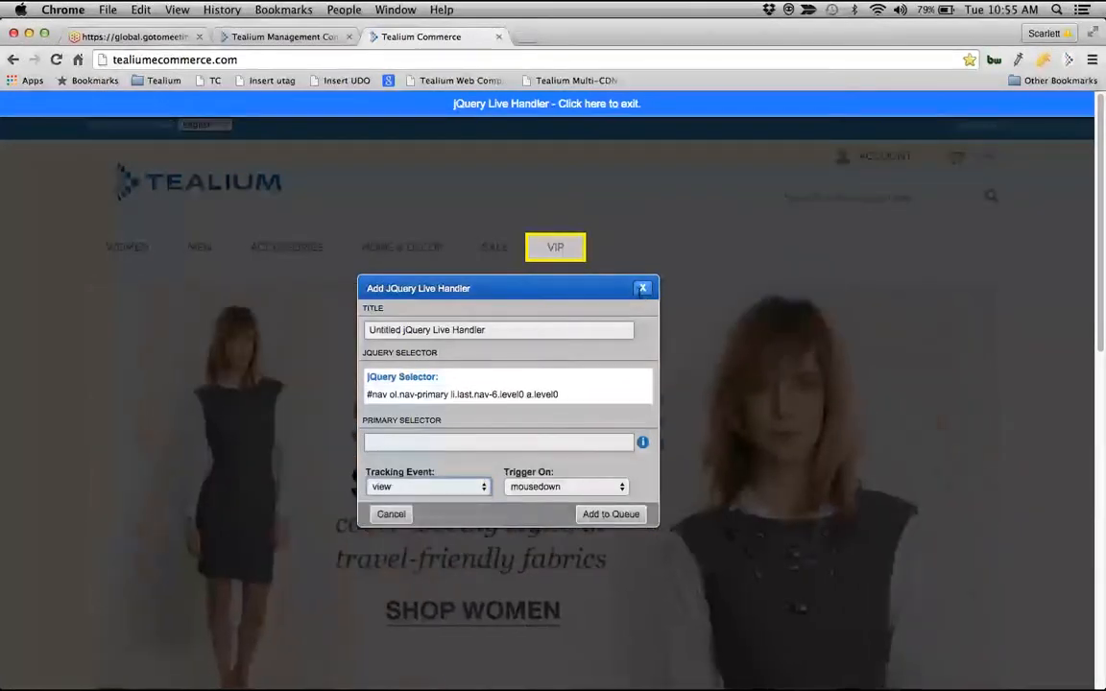
{"action": "left_click", "coordinate": [640, 288]}
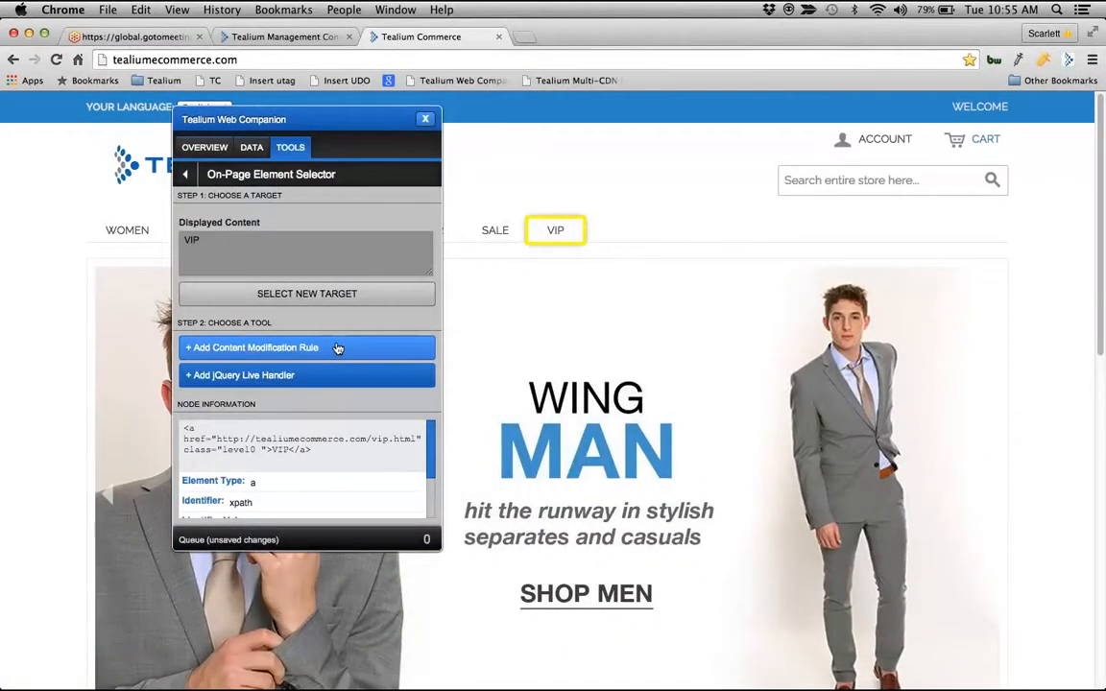
Step: Start a content modification rule for the VIP link and set its content to "Tealium is Great!"
{"action": "left_click", "coordinate": [336, 349]}
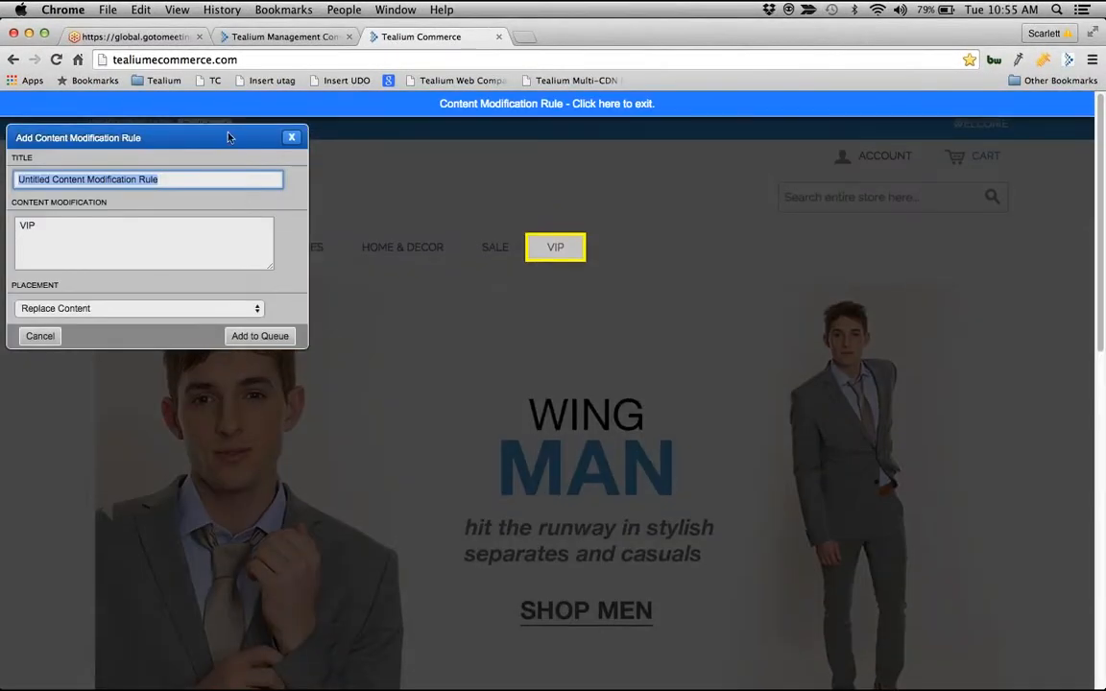
{"action": "left_click_drag", "start_coordinate": [240, 142], "coordinate": [623, 290]}
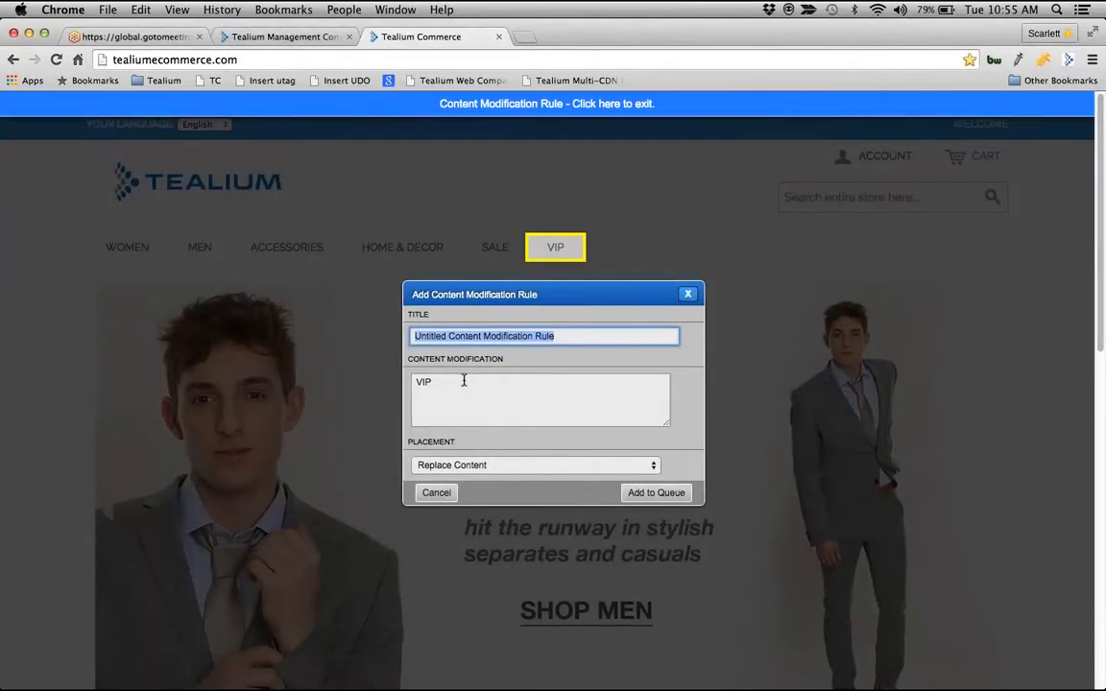
{"action": "left_click_drag", "start_coordinate": [464, 381], "coordinate": [406, 381]}
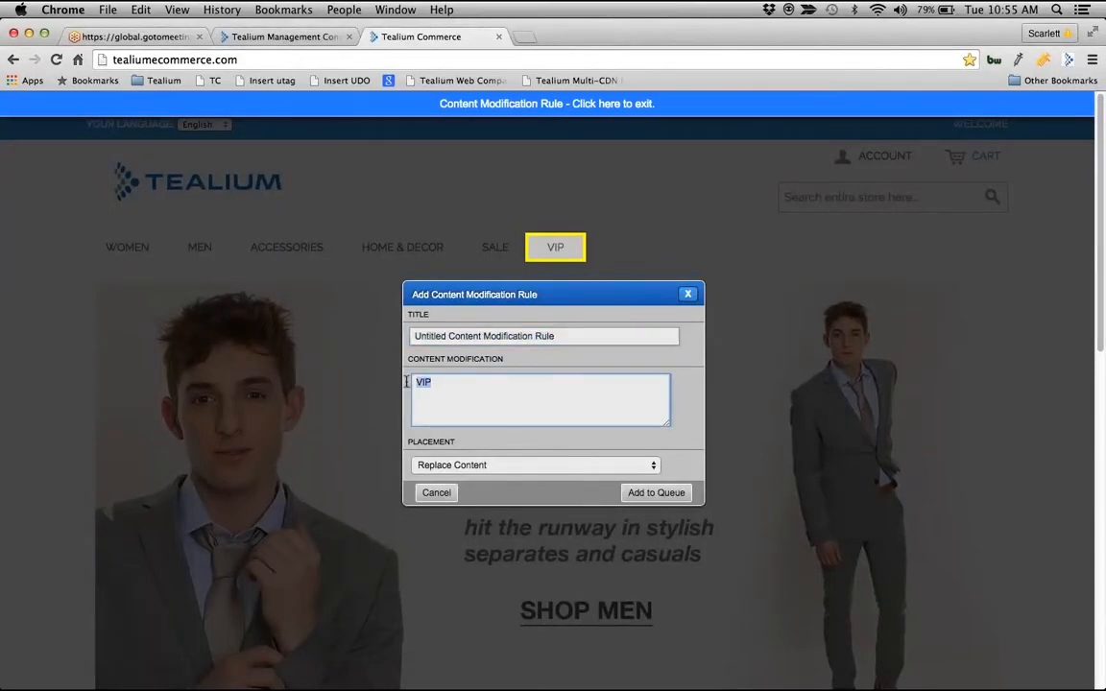
{"action": "type", "text": "Tealium"}
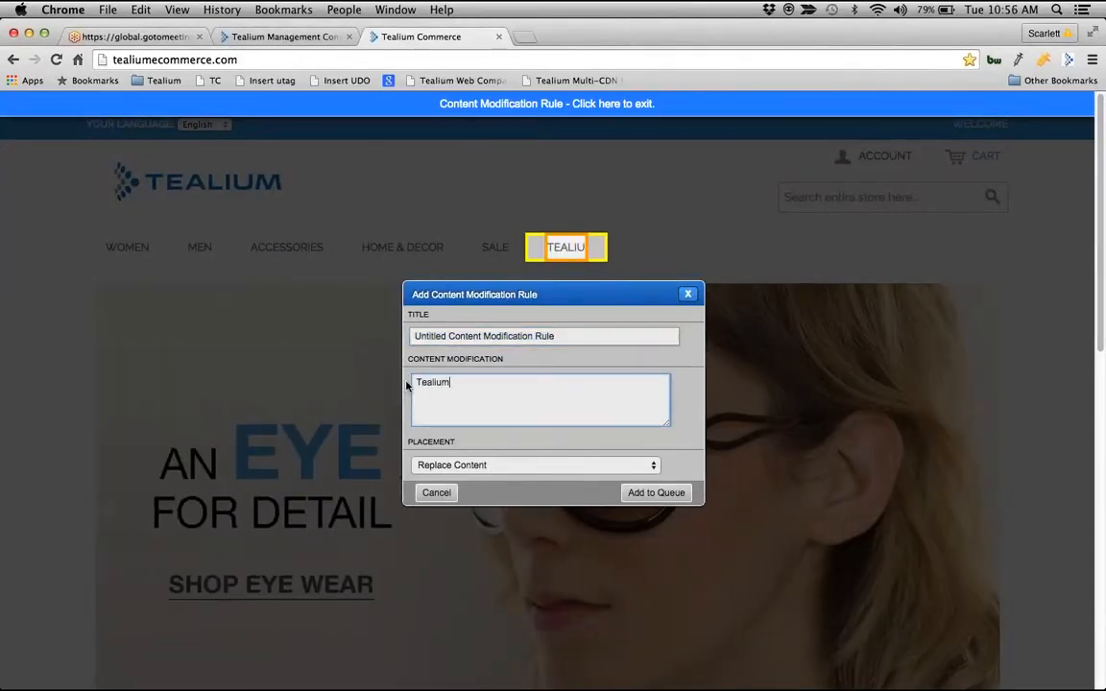
{"action": "type", "text": " is Grea"}
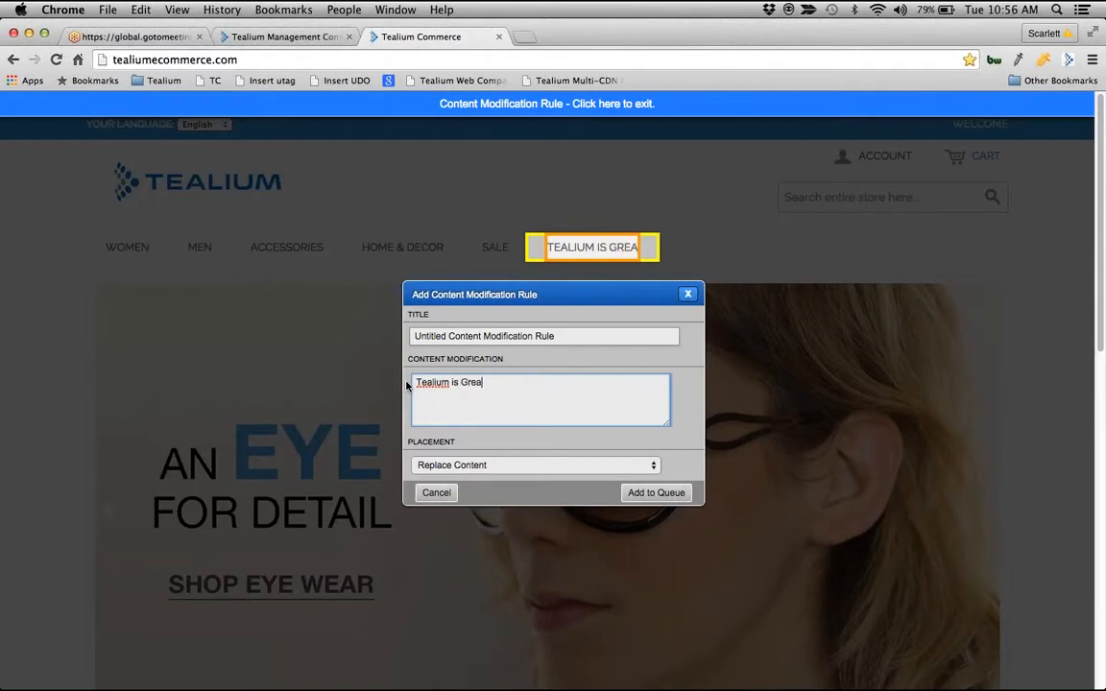
{"action": "type", "text": "t!"}
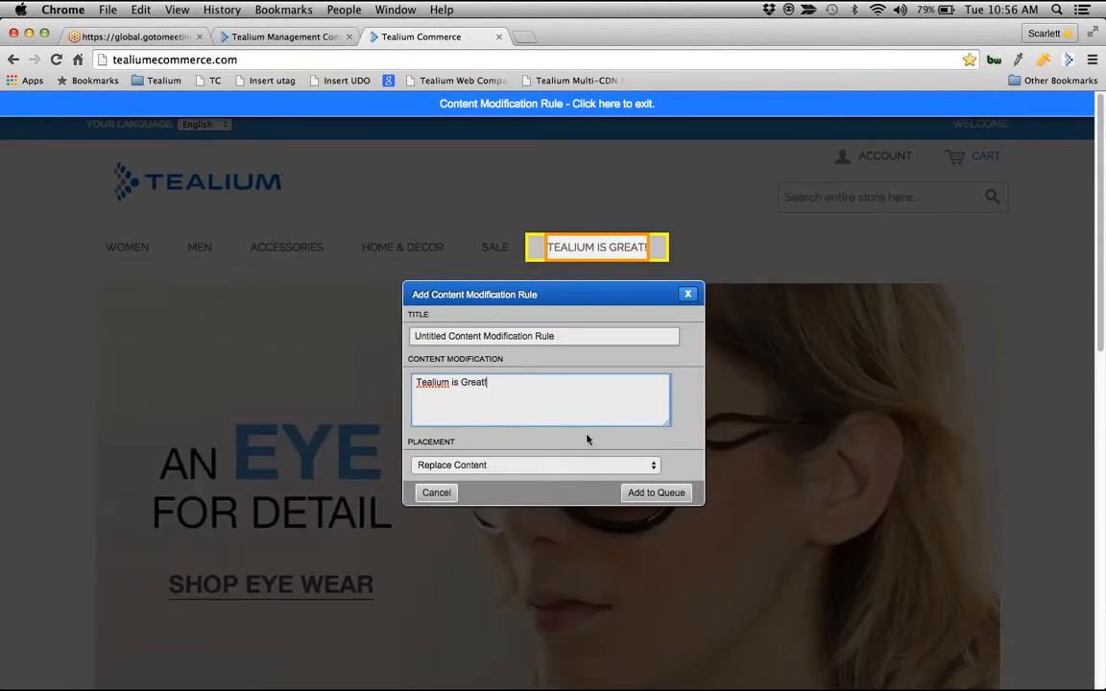
Step: Try the Before Node and After Node placements for the content modification rule, and cancel it and close the Web Companion
{"action": "left_click", "coordinate": [649, 465]}
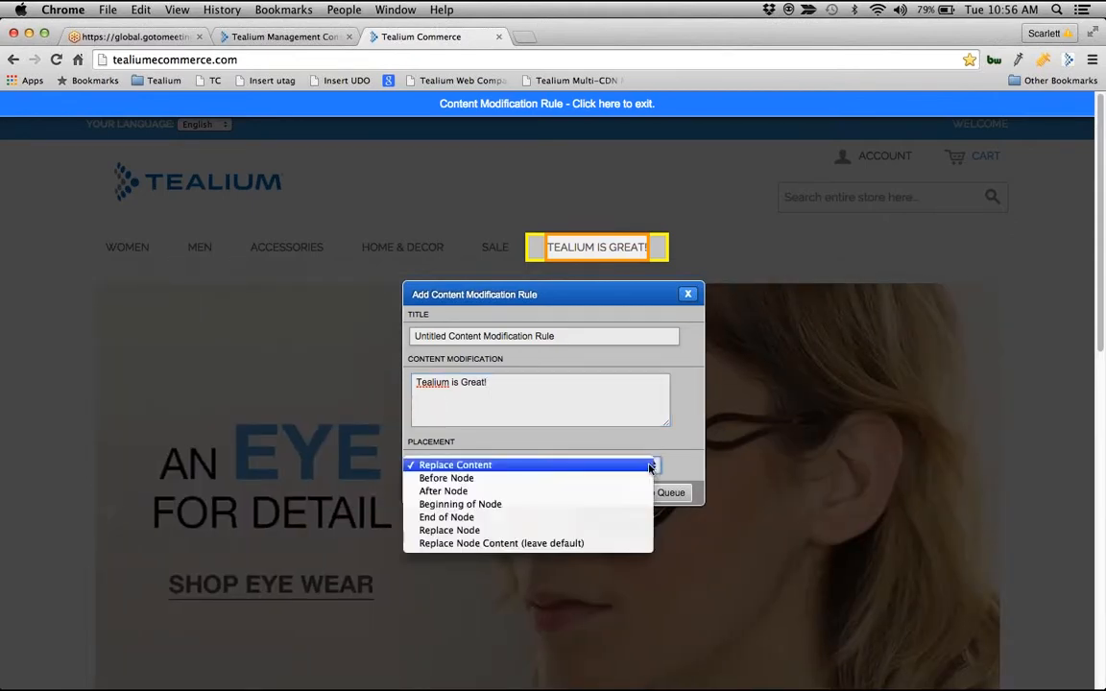
{"action": "key", "text": "Down"}
{"action": "key", "text": "Return"}
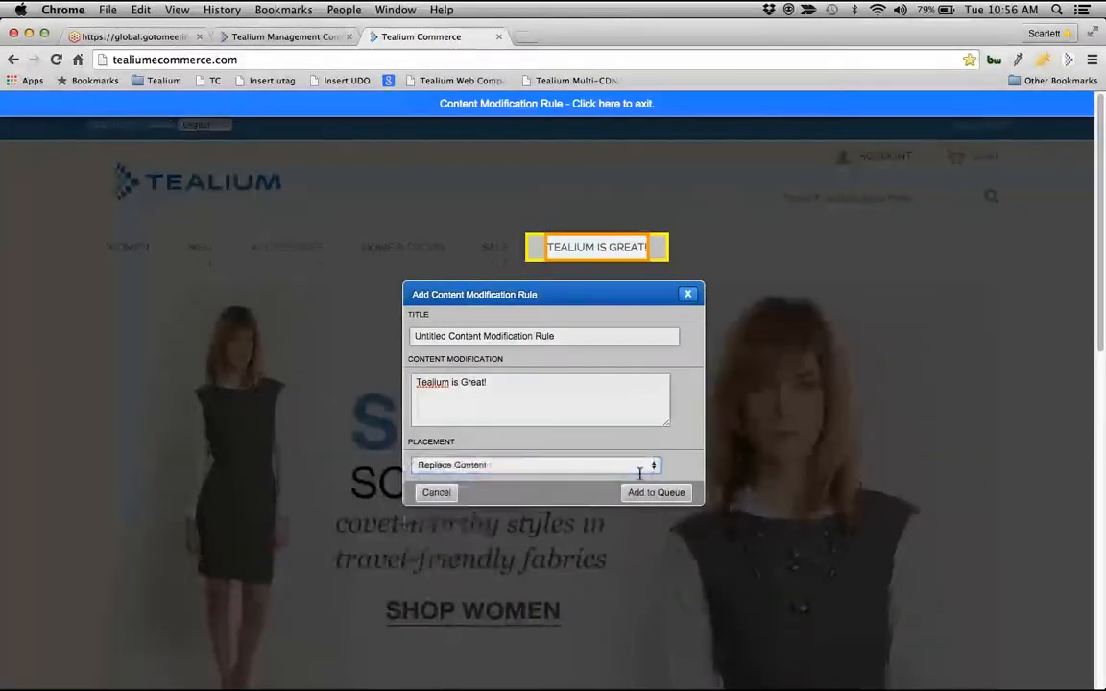
{"action": "left_click", "coordinate": [651, 467]}
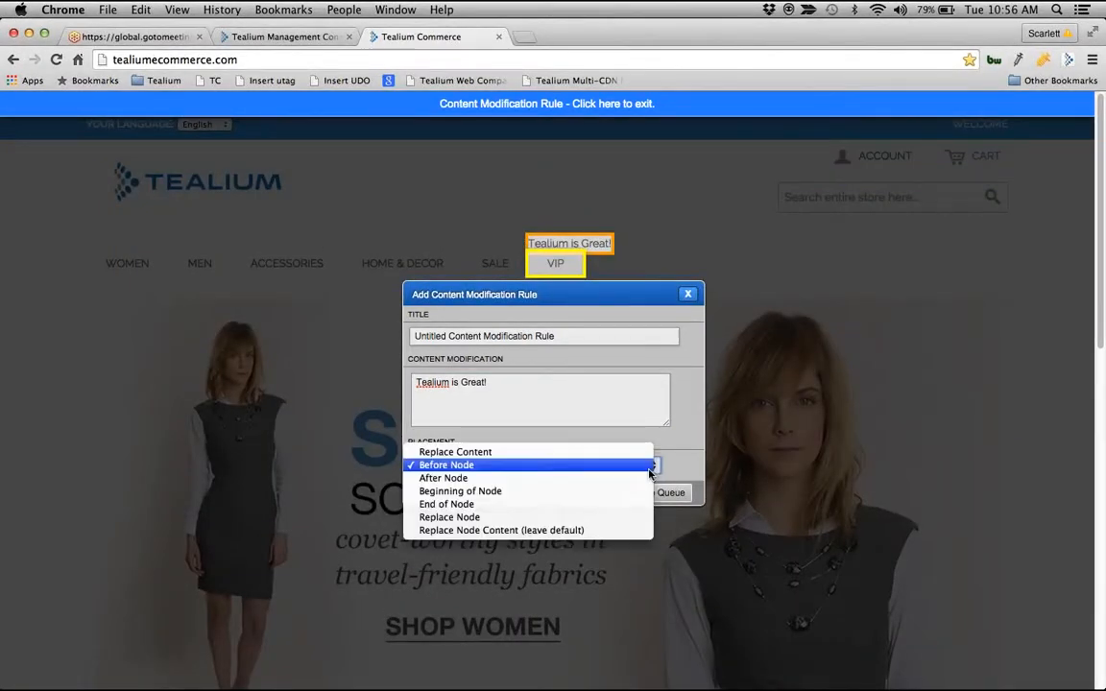
{"action": "left_click", "coordinate": [638, 483]}
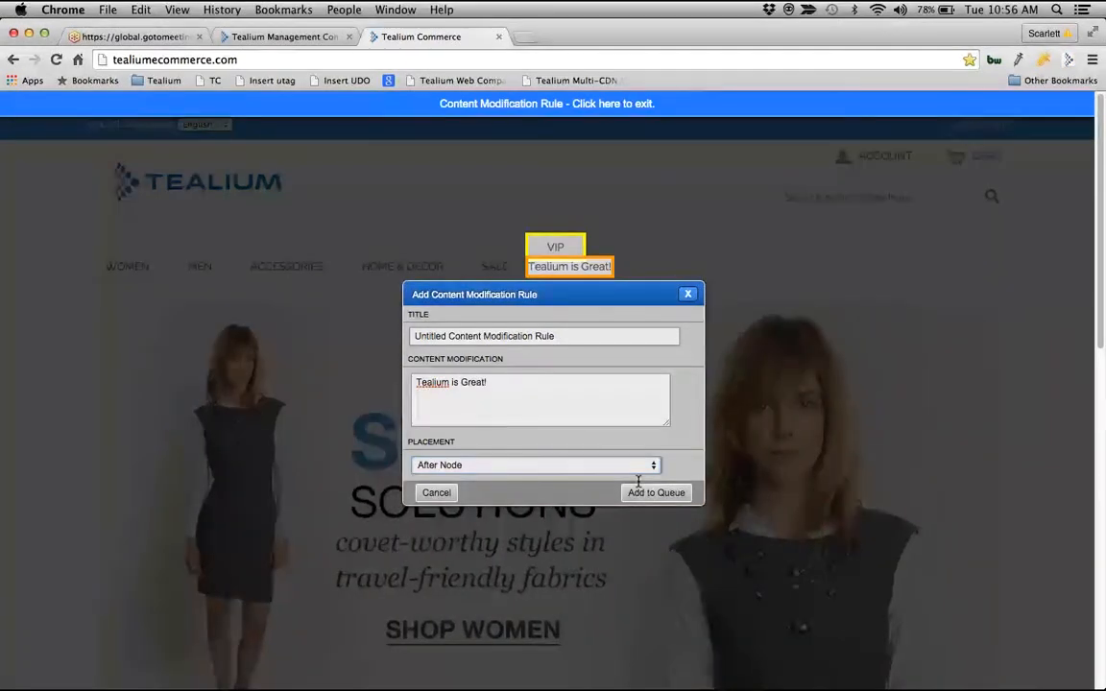
{"action": "left_click", "coordinate": [434, 493]}
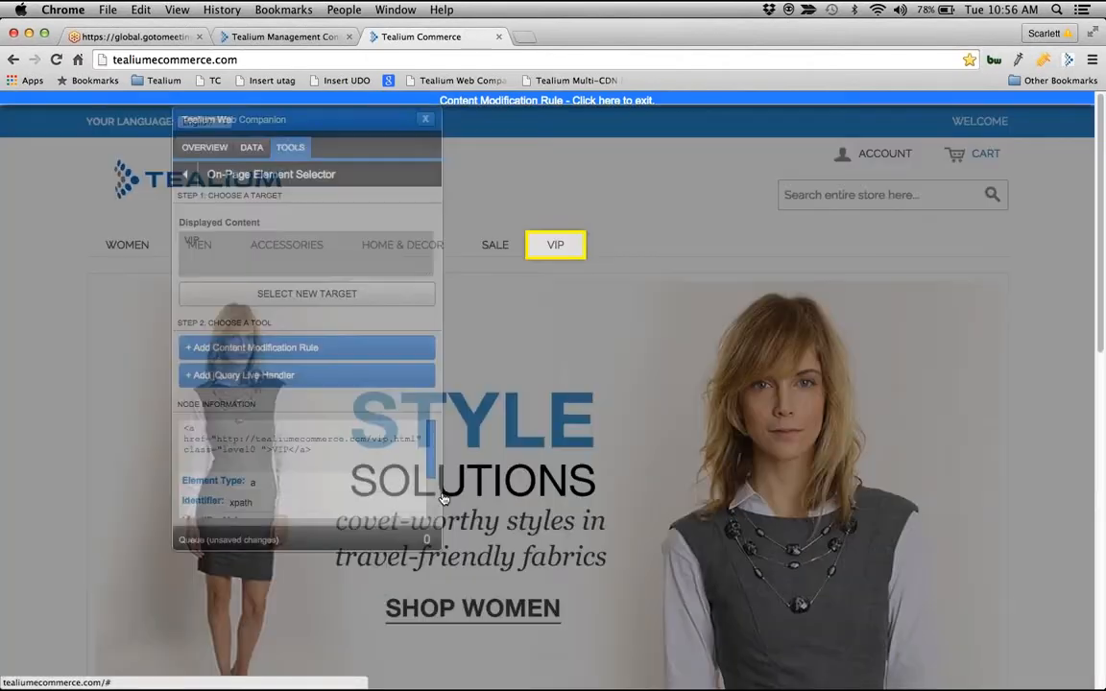
{"action": "left_click", "coordinate": [425, 119]}
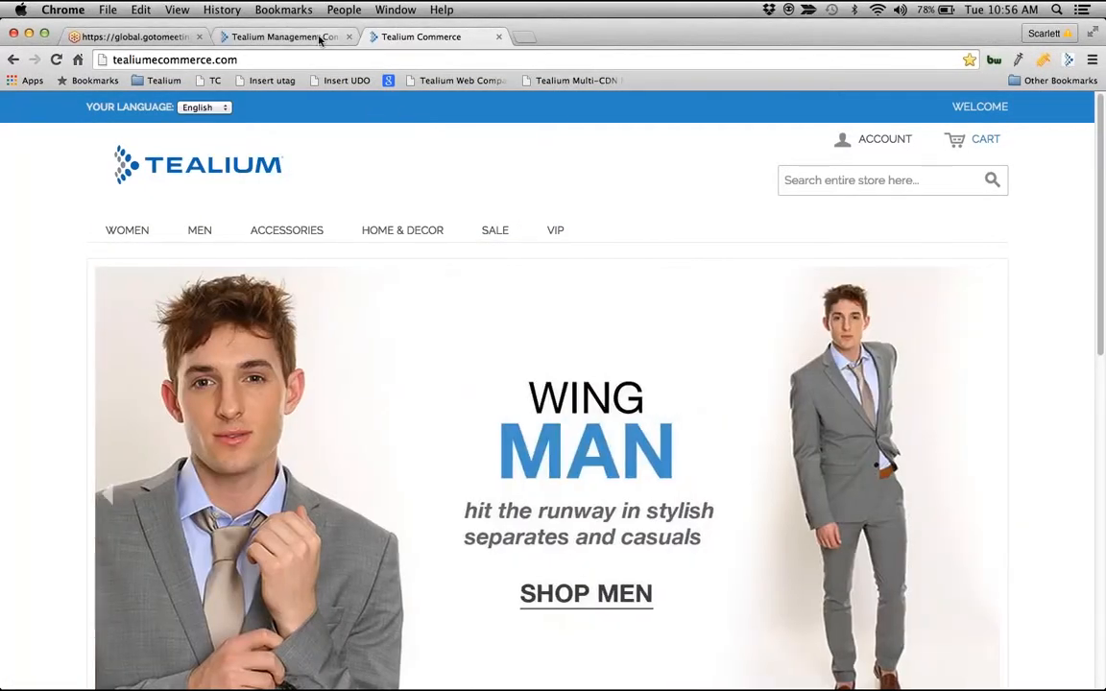
Step: Return to Tealium iQ and examine the change details of the early published versions in the Initial publish row
{"action": "left_click", "coordinate": [320, 39]}
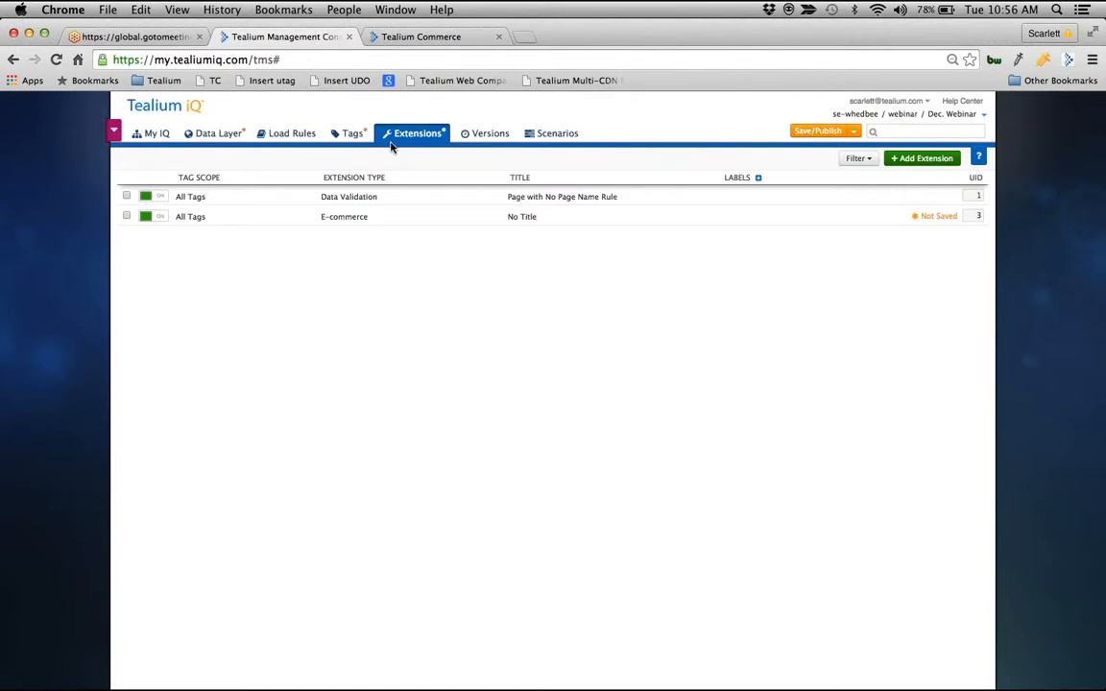
{"action": "left_click", "coordinate": [474, 134]}
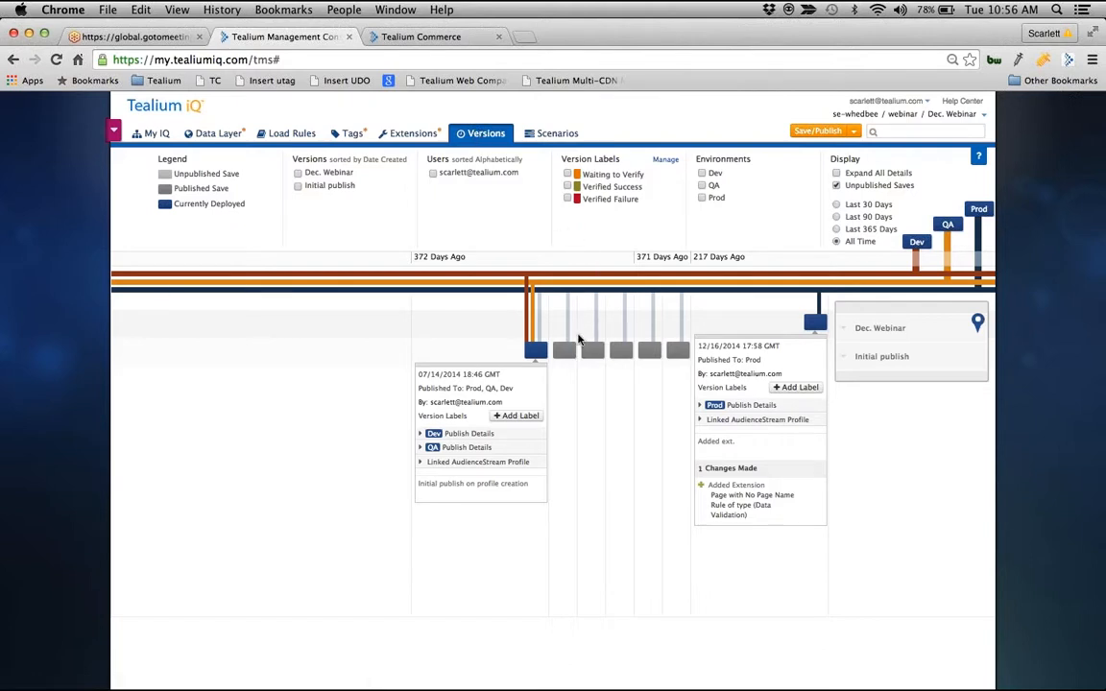
{"action": "left_click", "coordinate": [566, 354]}
{"action": "left_click", "coordinate": [591, 356]}
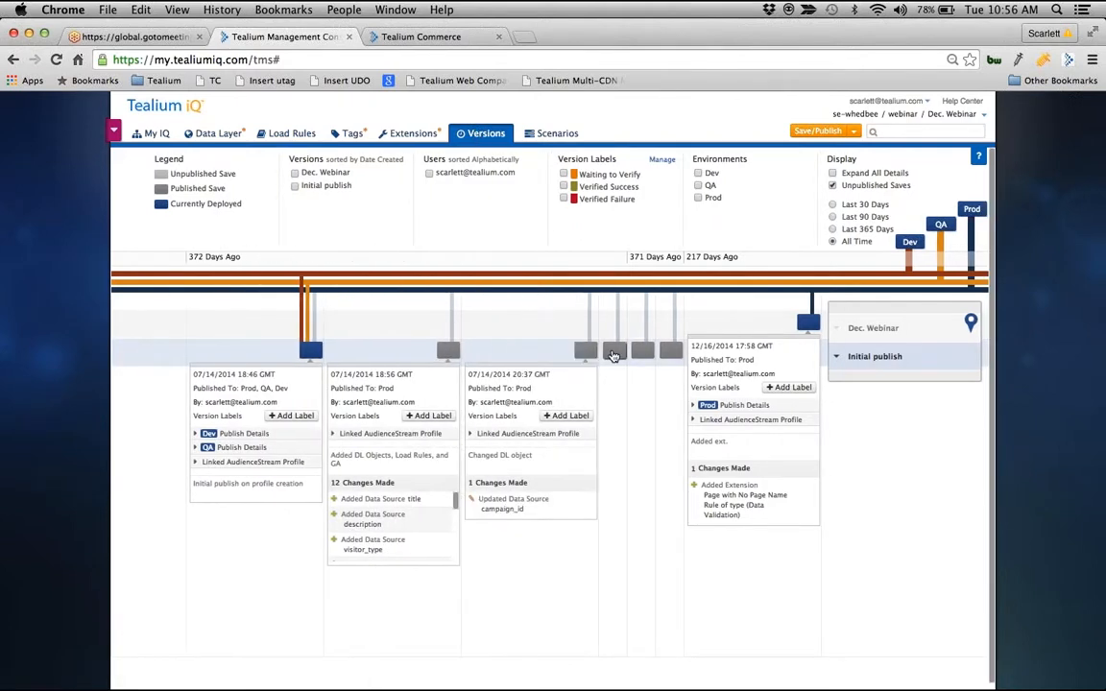
{"action": "left_click", "coordinate": [613, 356]}
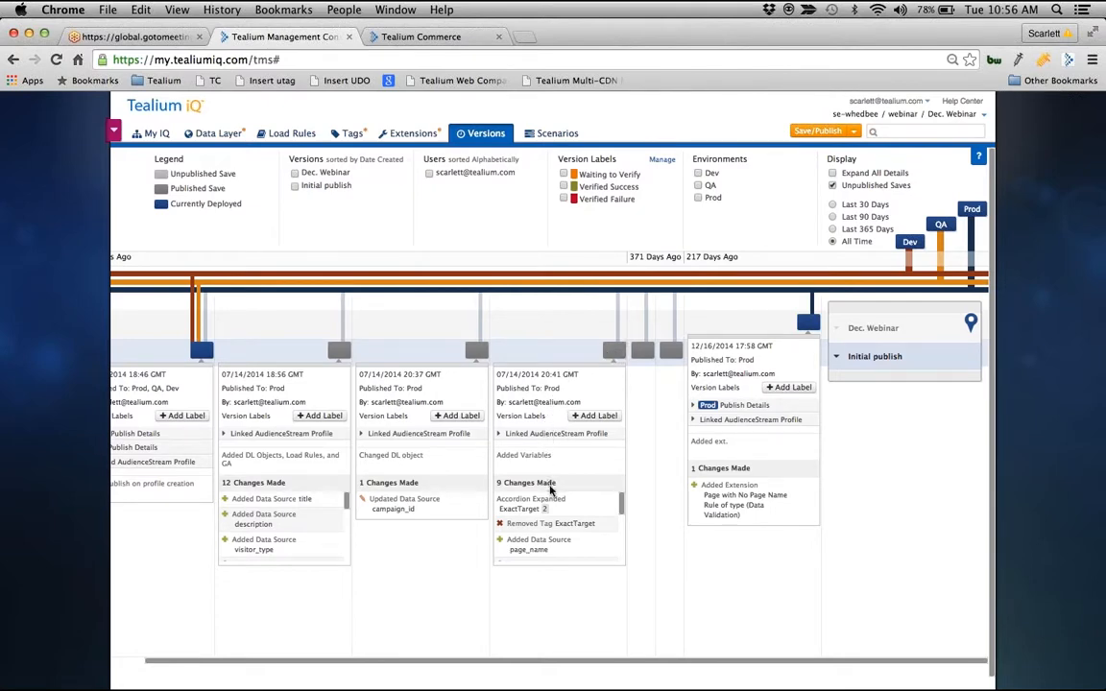
Step: Examine the rest of the 07/14/2014 20:41 version's changes, and try the Dev and QA environment filters on the version timeline
{"action": "left_click_drag", "start_coordinate": [621, 513], "coordinate": [621, 569]}
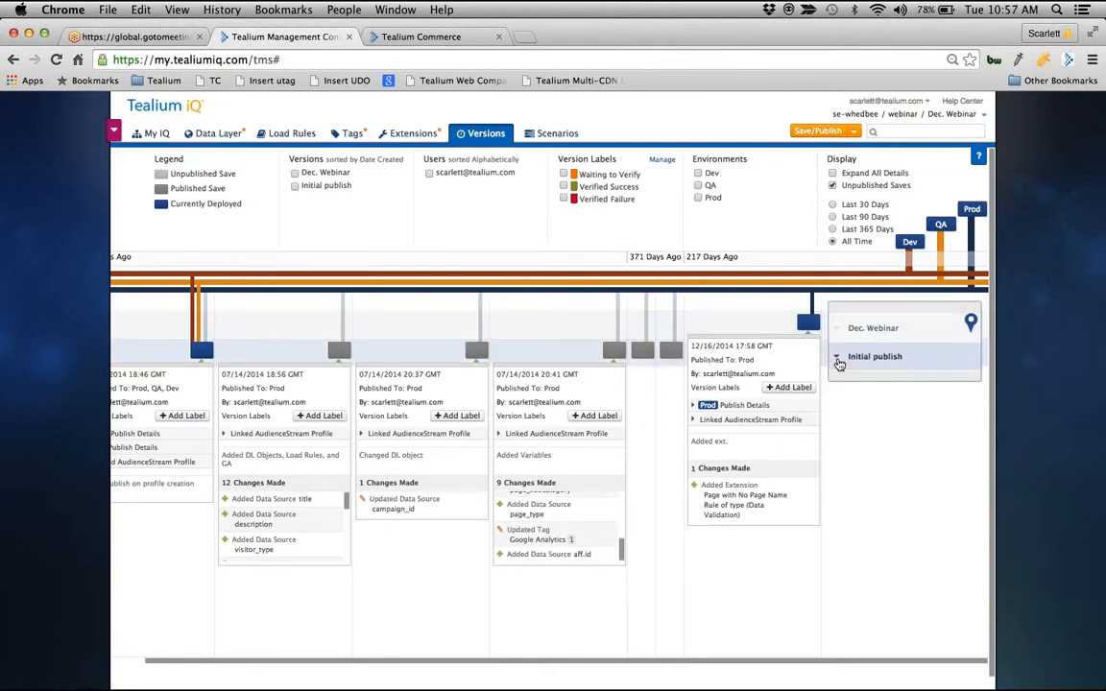
{"action": "left_click", "coordinate": [838, 361]}
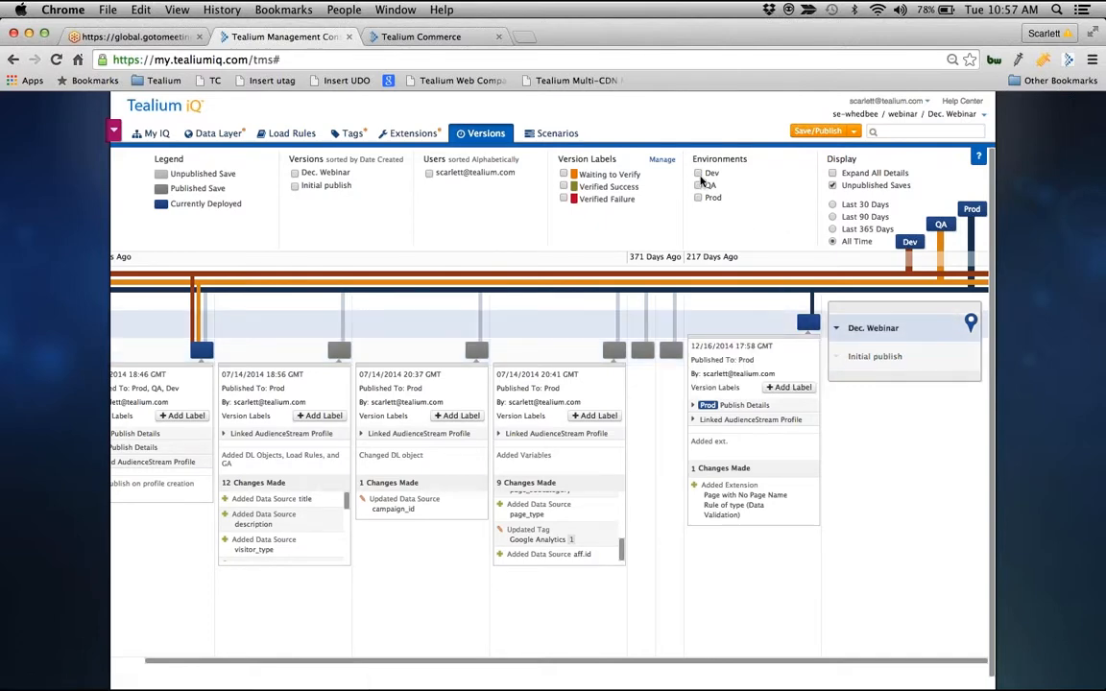
{"action": "left_click", "coordinate": [698, 172]}
{"action": "left_click", "coordinate": [701, 187]}
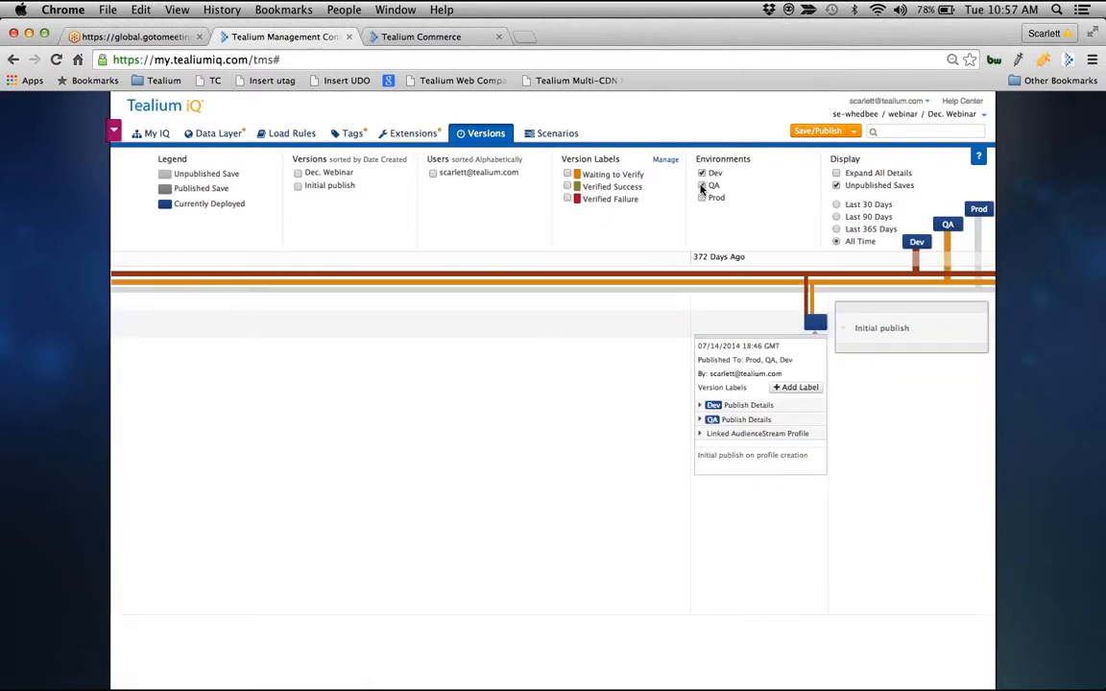
{"action": "left_click", "coordinate": [701, 186]}
{"action": "left_click", "coordinate": [701, 174]}
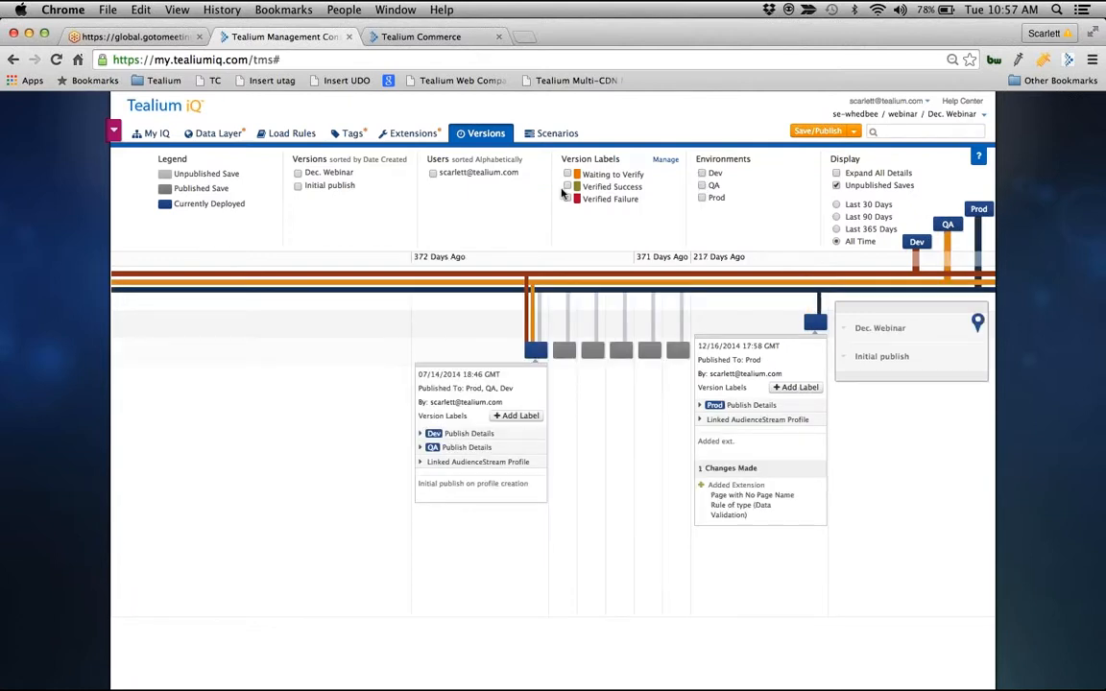
Step: Filter the version timeline to Initial publish and expand the details of its second and third versions
{"action": "left_click", "coordinate": [297, 188]}
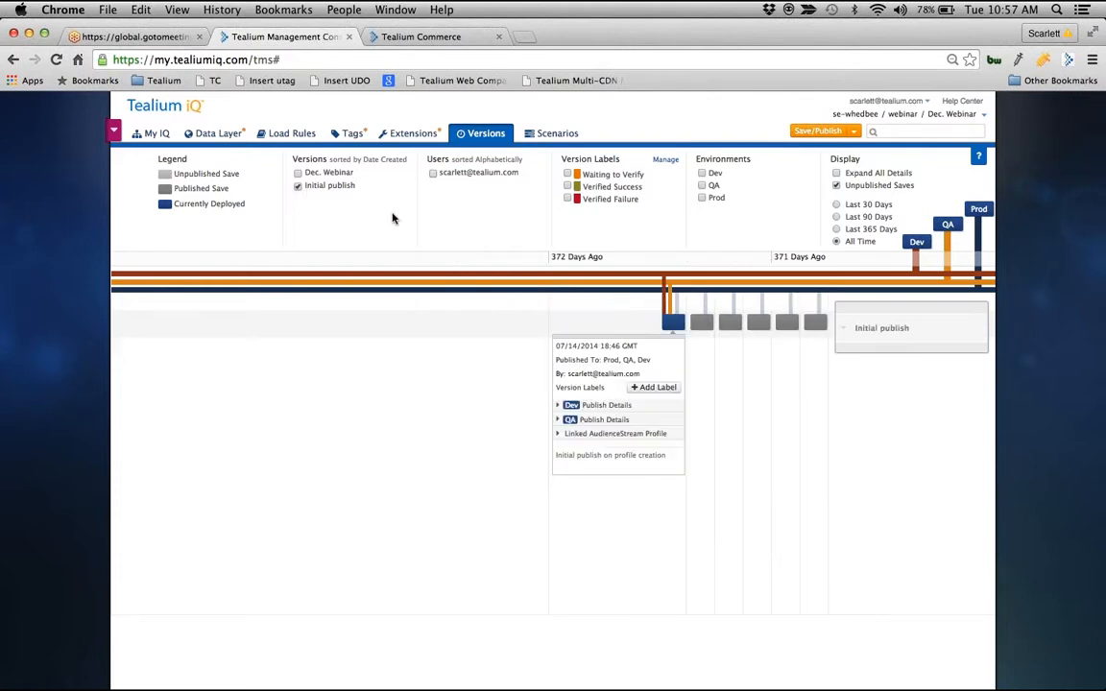
{"action": "left_click", "coordinate": [700, 322]}
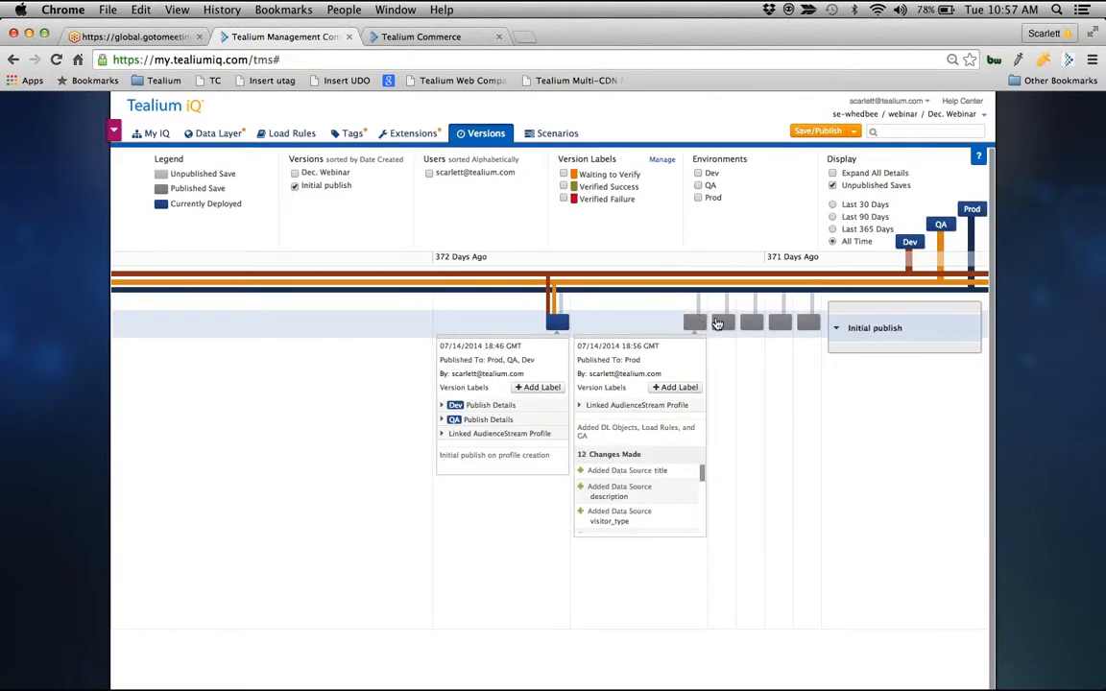
{"action": "left_click", "coordinate": [723, 322]}
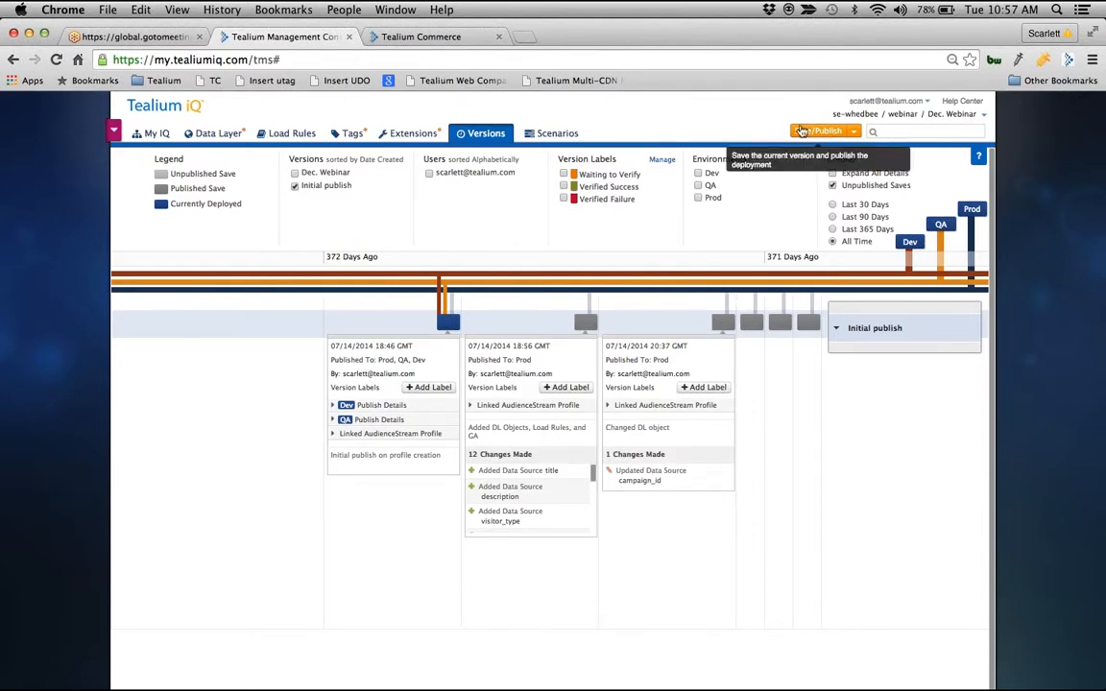
Step: Start saving the profile as a separate version titled "New Version" with the notes "Added some tags"
{"action": "left_click", "coordinate": [809, 133]}
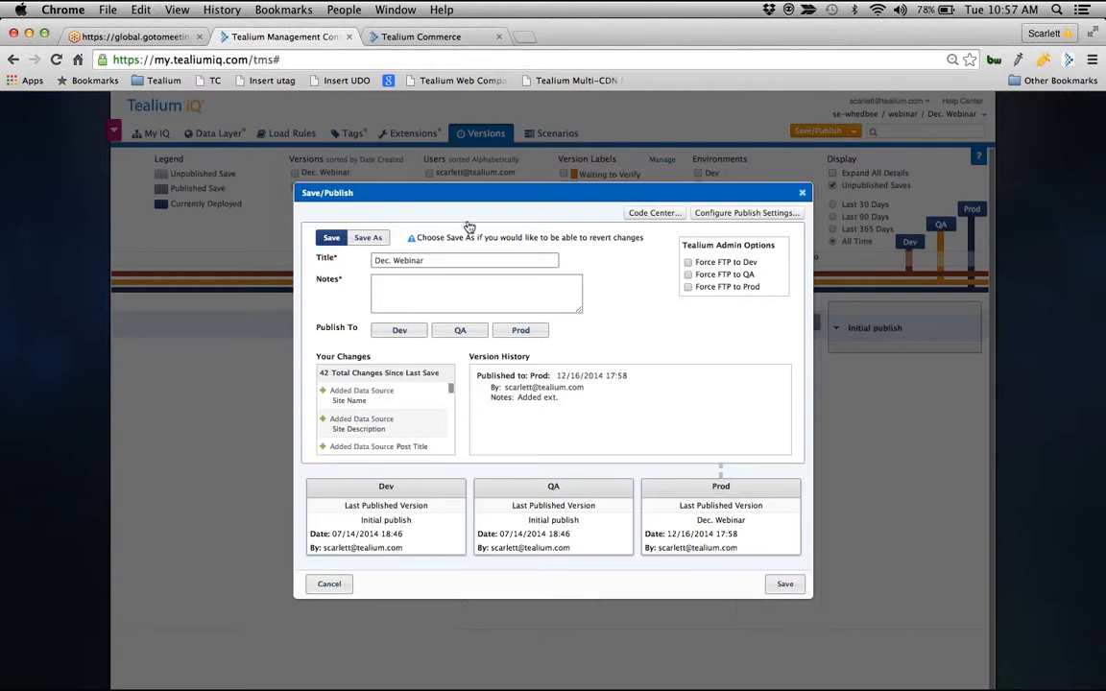
{"action": "left_click", "coordinate": [369, 239]}
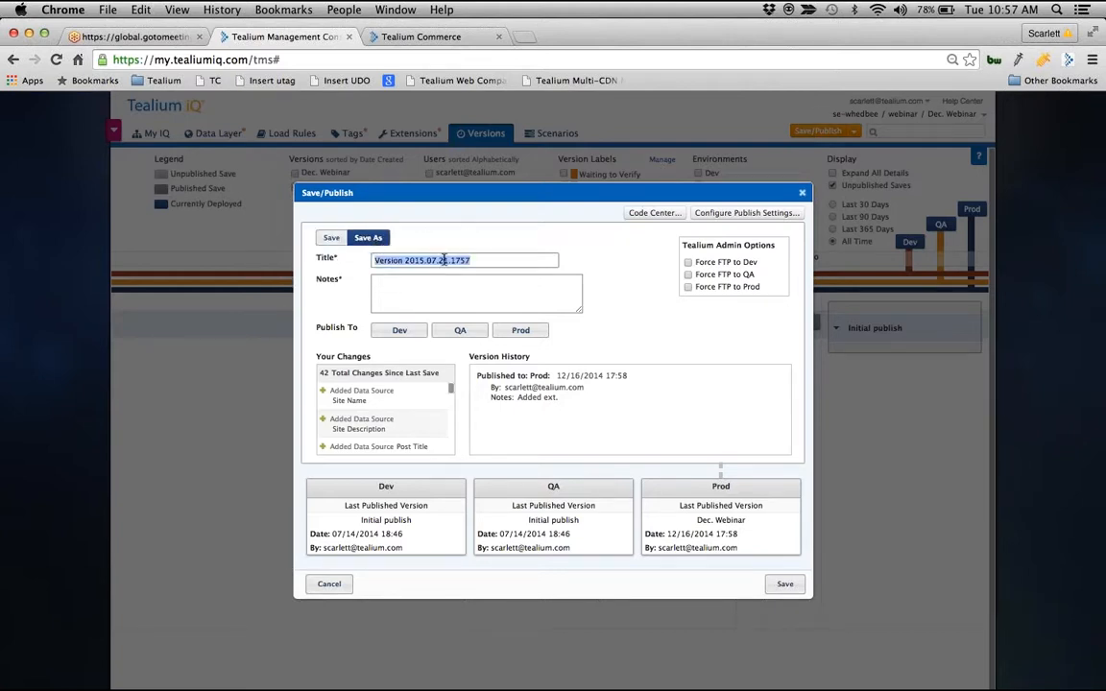
{"action": "key", "text": "BackSpace"}
{"action": "type", "text": "New"}
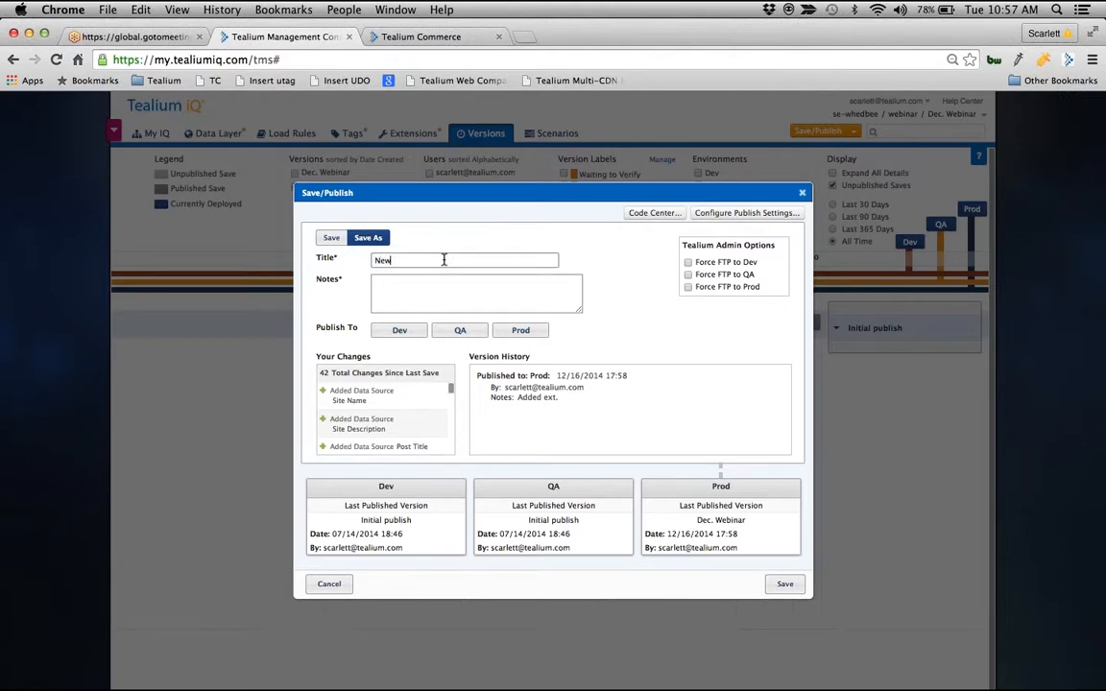
{"action": "type", "text": " Version"}
{"action": "left_click", "coordinate": [458, 285]}
{"action": "type", "text": "Added some tags"}
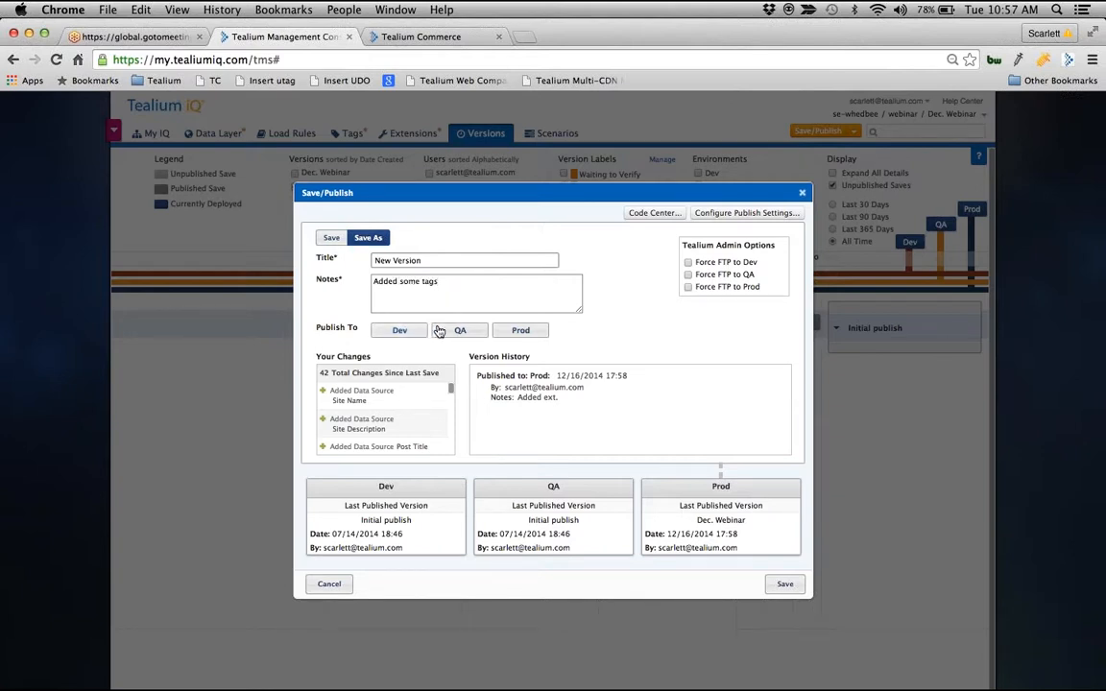
Step: Try Prod as the publish target, review the list of changes since the last save, and leave without publishing
{"action": "left_click", "coordinate": [504, 332]}
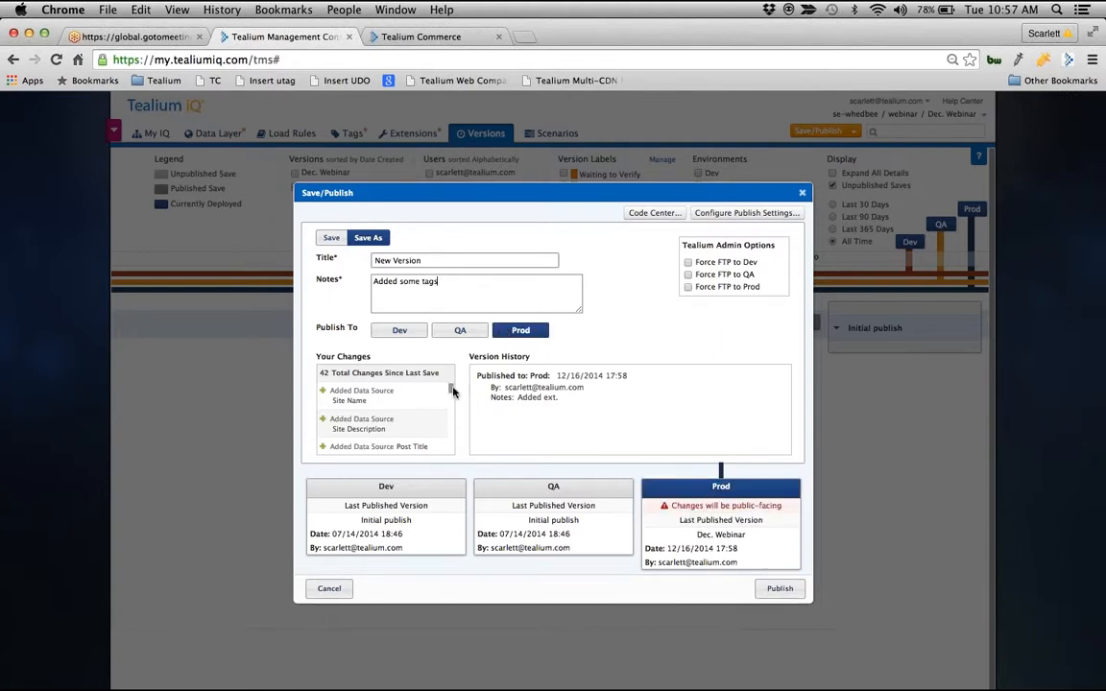
{"action": "scroll", "coordinate": [452, 391], "scroll_direction": "down", "scroll_amount": 1}
{"action": "left_click_drag", "start_coordinate": [452, 391], "coordinate": [448, 411]}
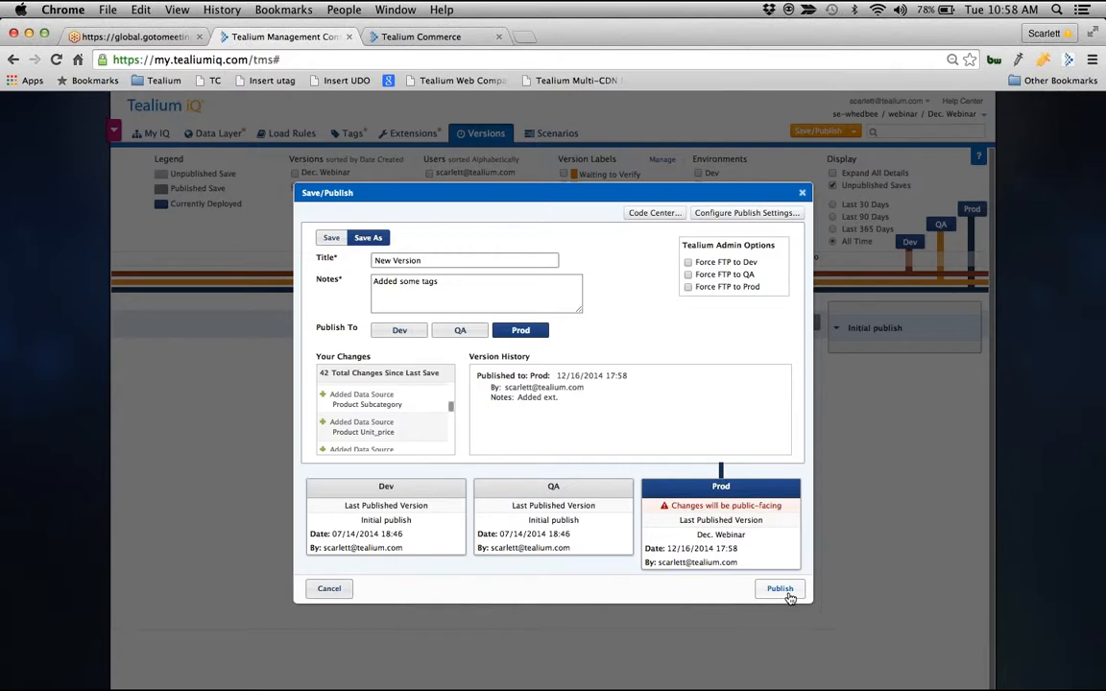
{"action": "left_click", "coordinate": [802, 195]}
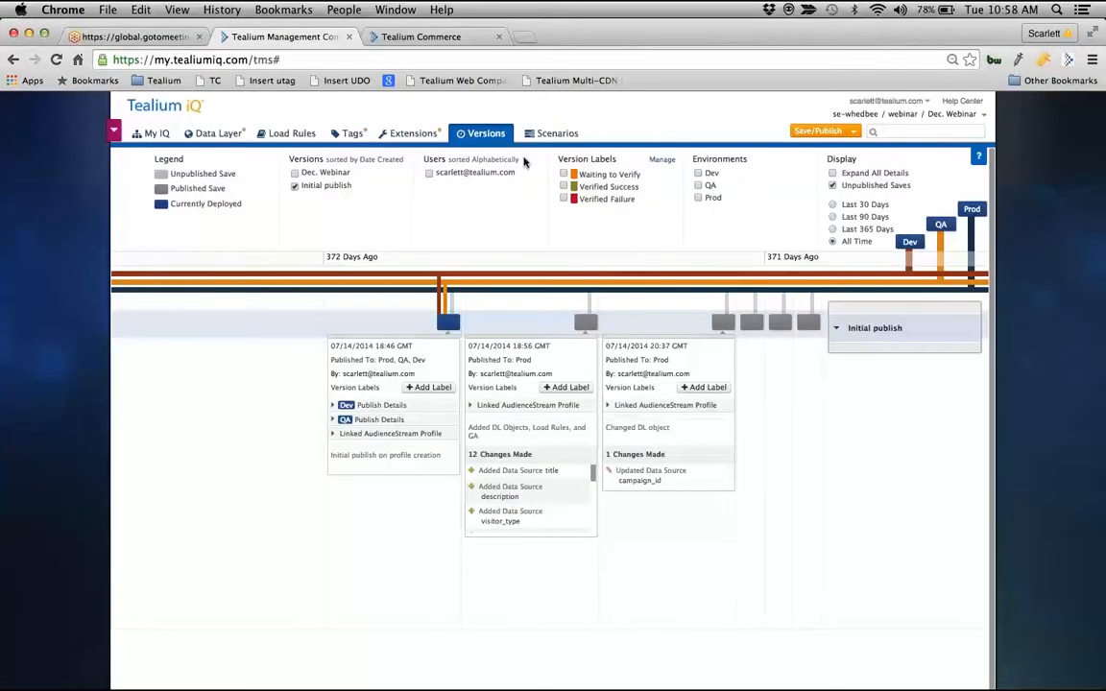
Step: Return to the My IQ summary of the webinar profile
{"action": "left_click", "coordinate": [155, 137]}
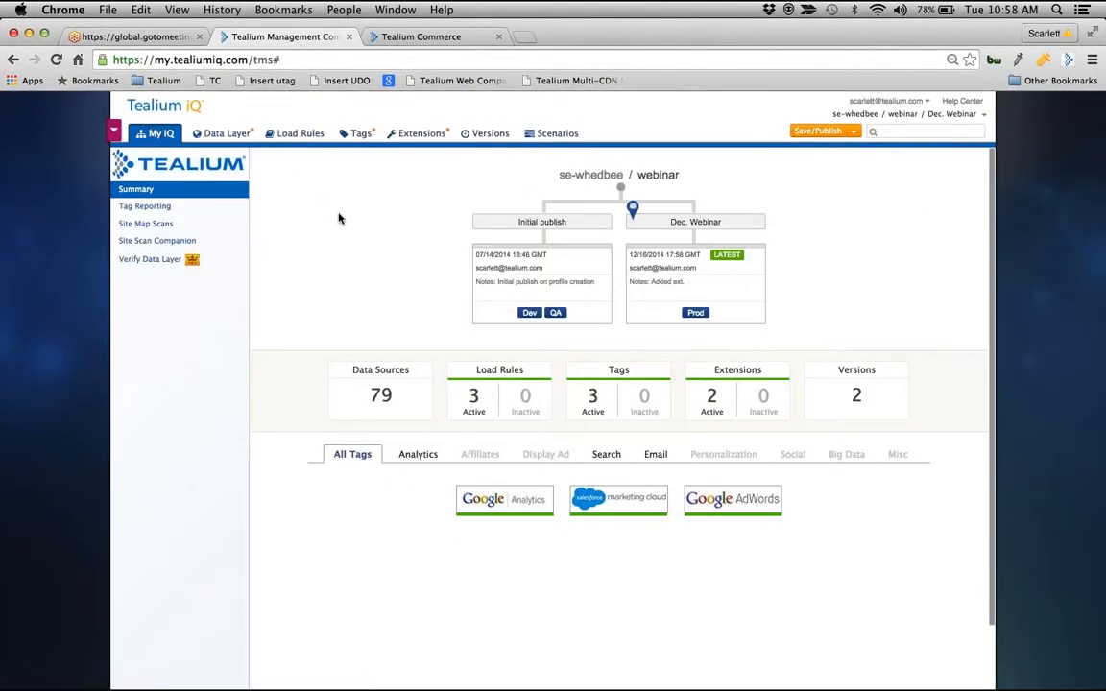